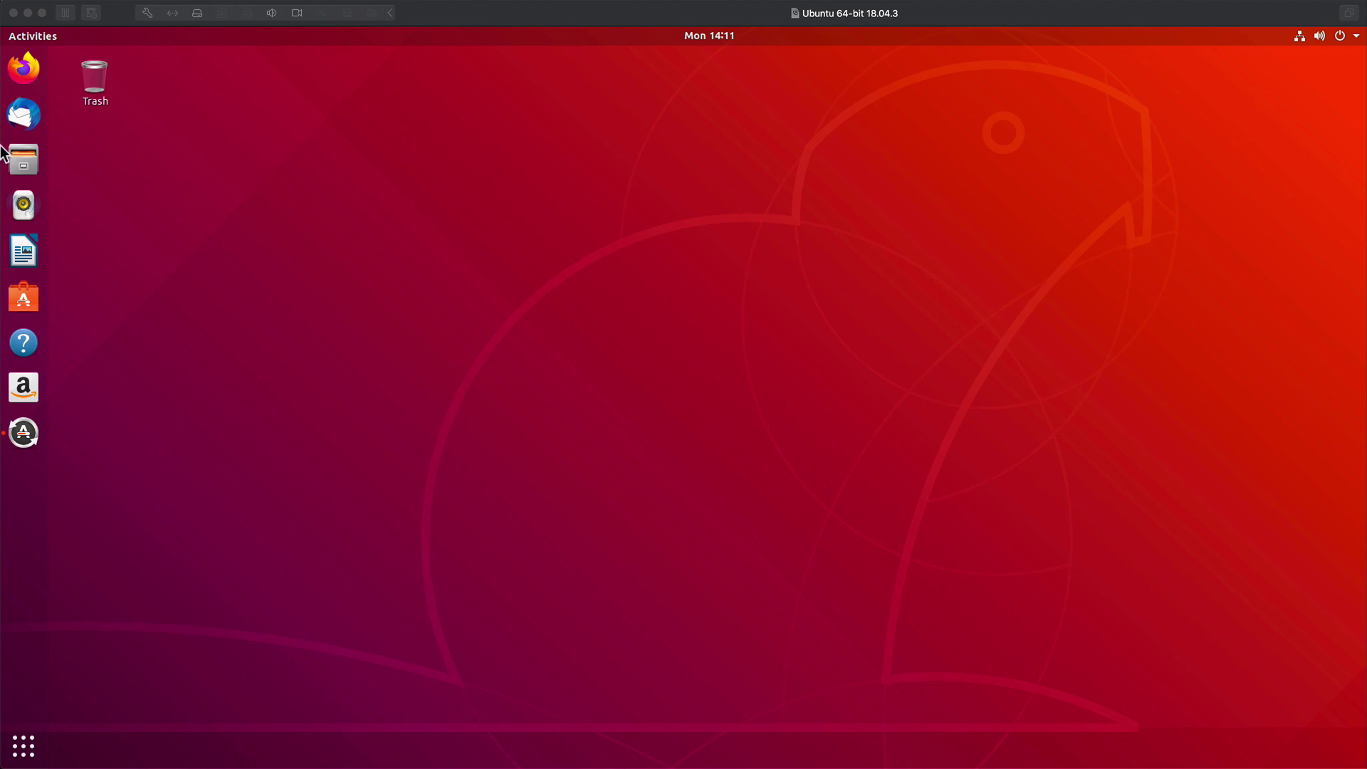
Launch Firefox in the virtual machine and search the web for 'oracle jdk 11'
left_click(29, 83)
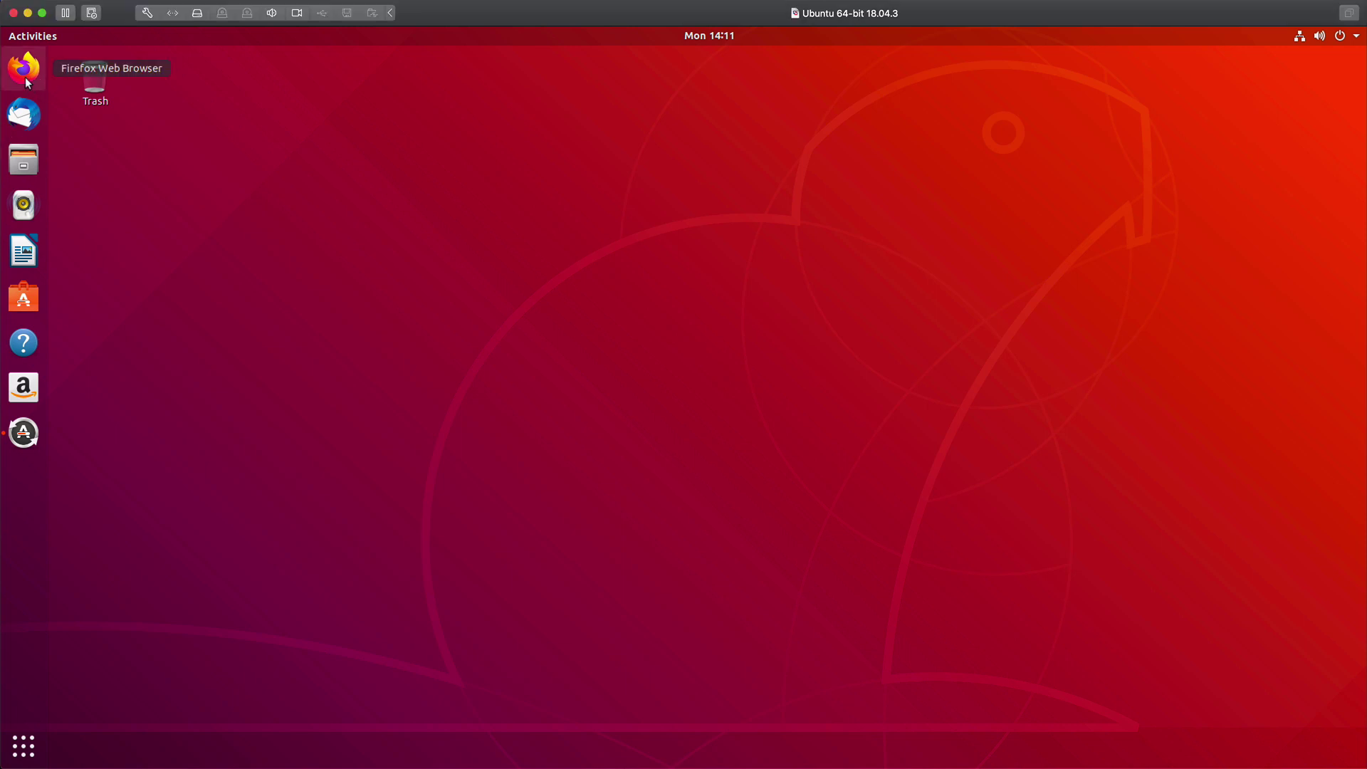
left_click(27, 81)
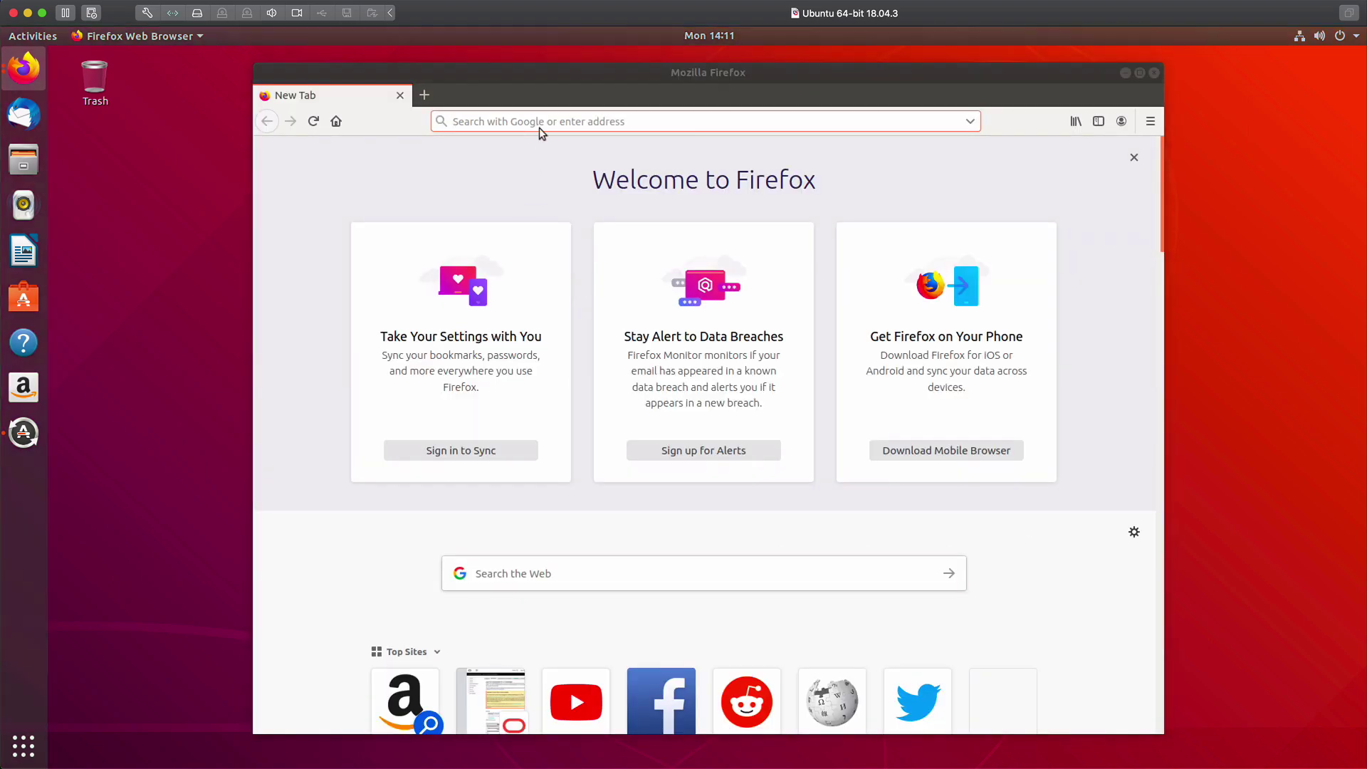
type("oracle jd")
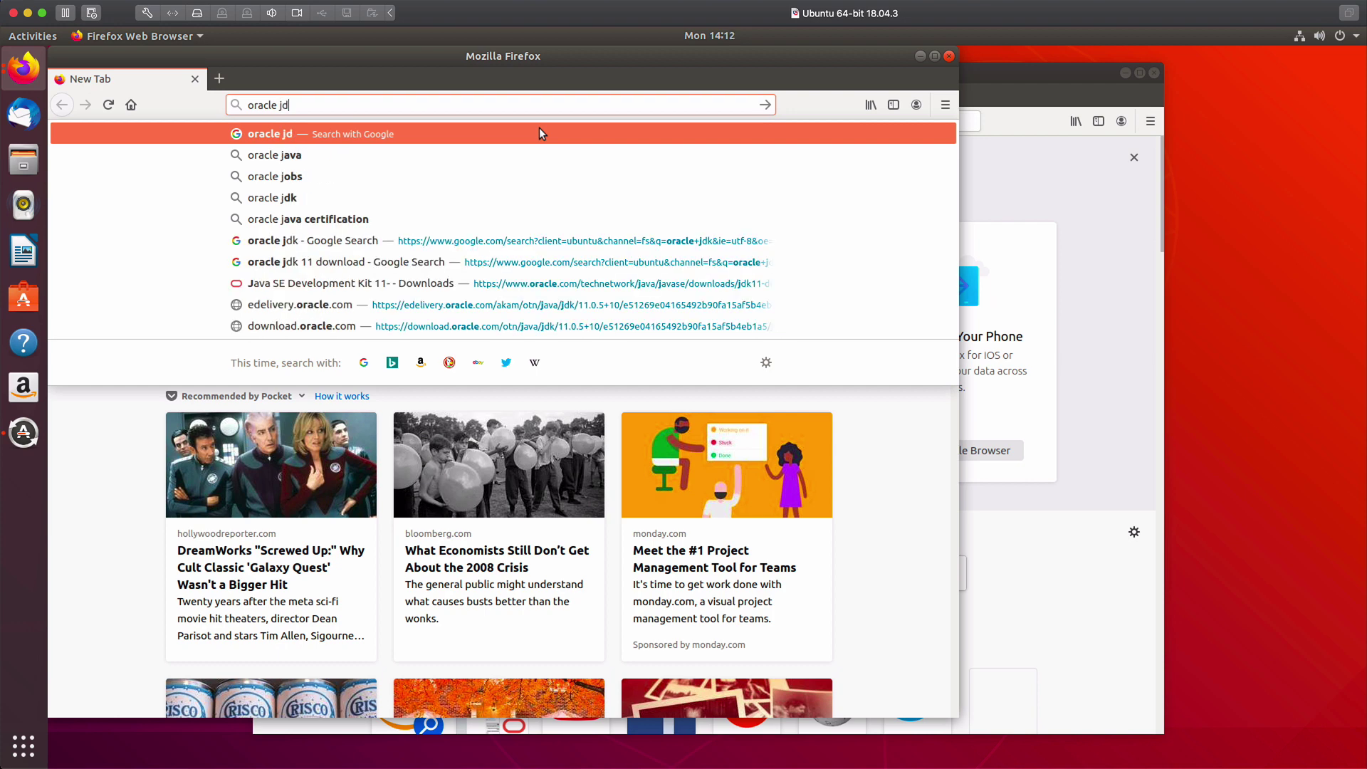
type("k 11")
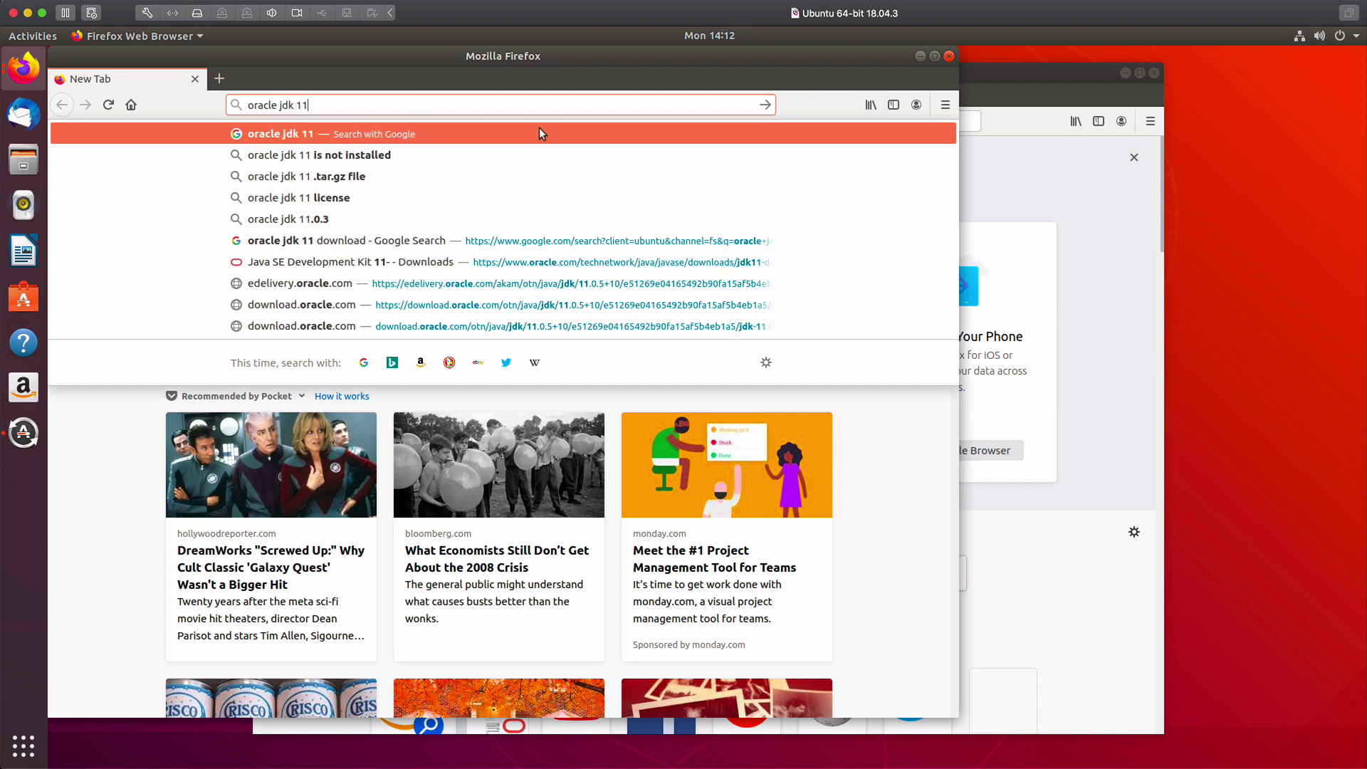
key("Return")
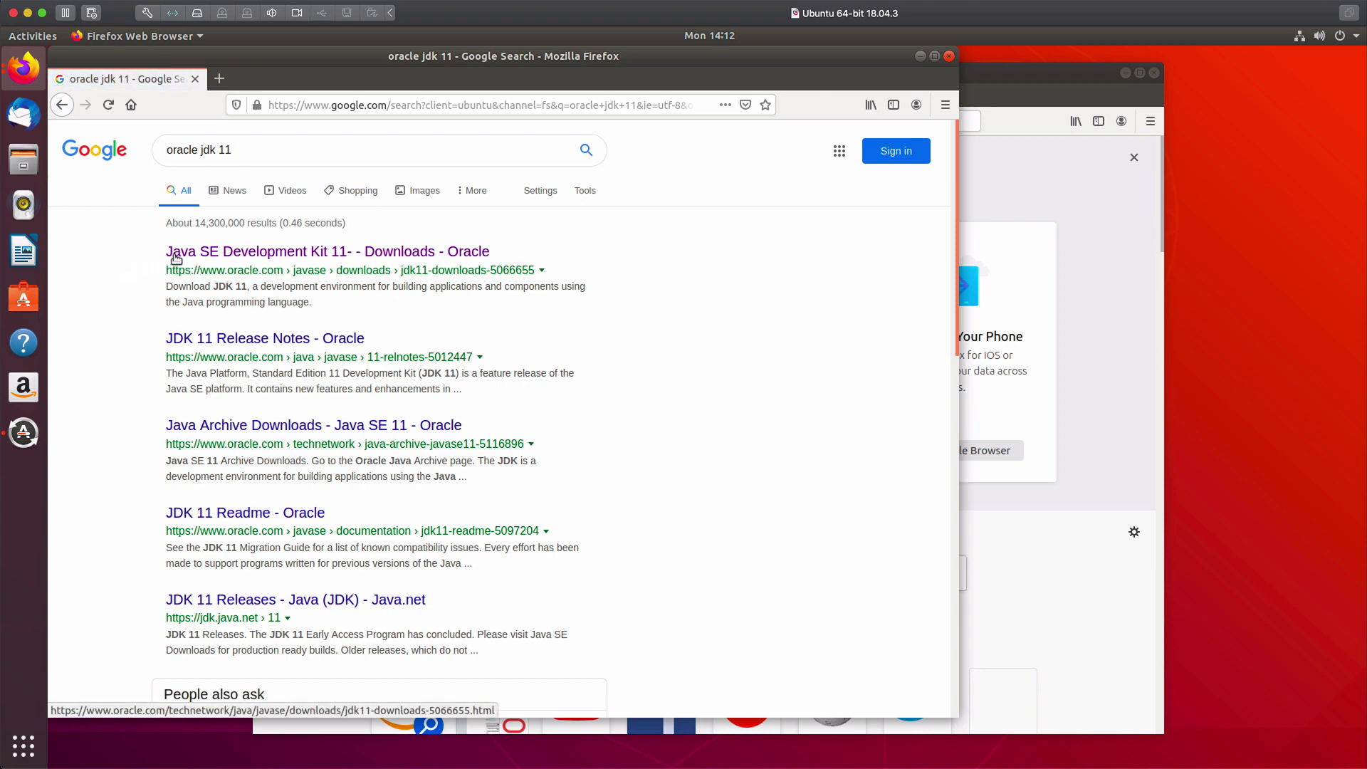
Open Oracle's JDK 11 downloads page, accept the license and request jdk-11.0.5_linux-x64_bin.tar.gz
left_click(272, 257)
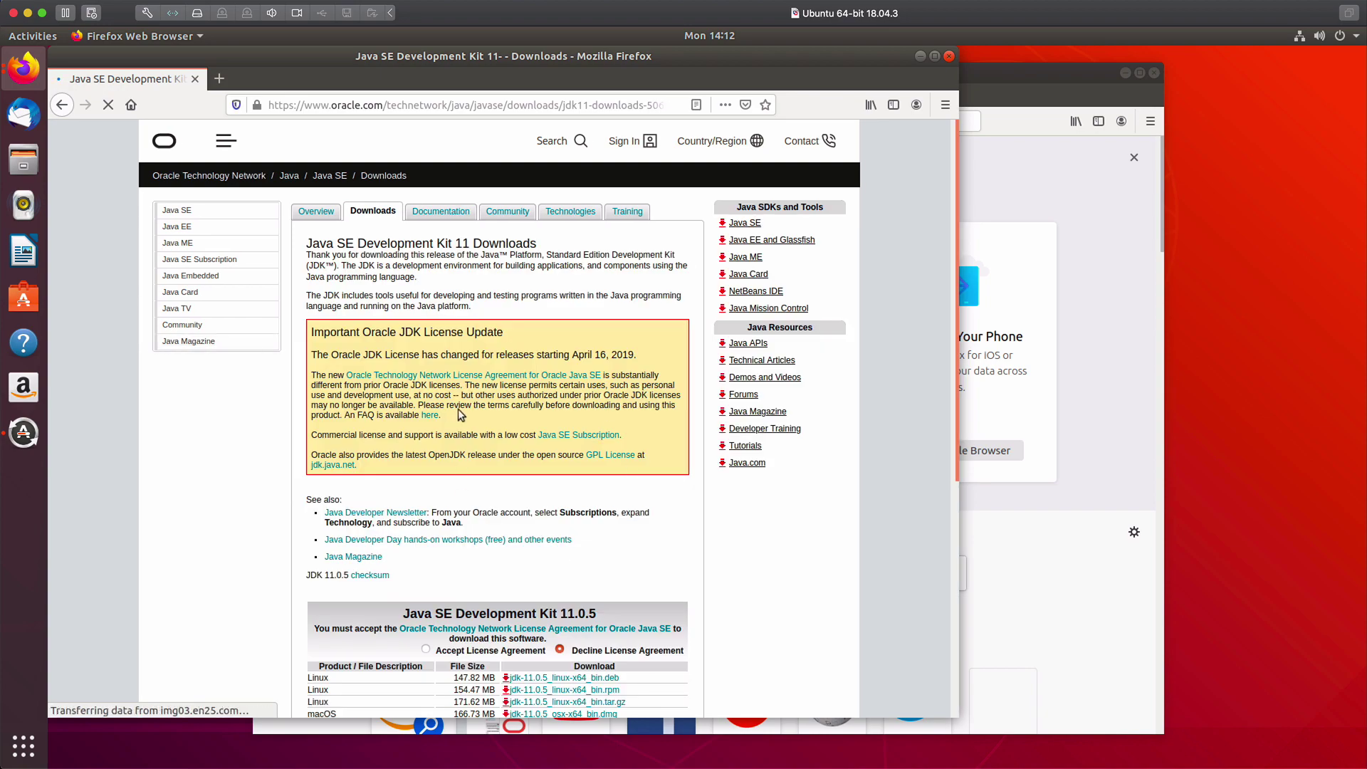
scroll(458, 409, "down", 3)
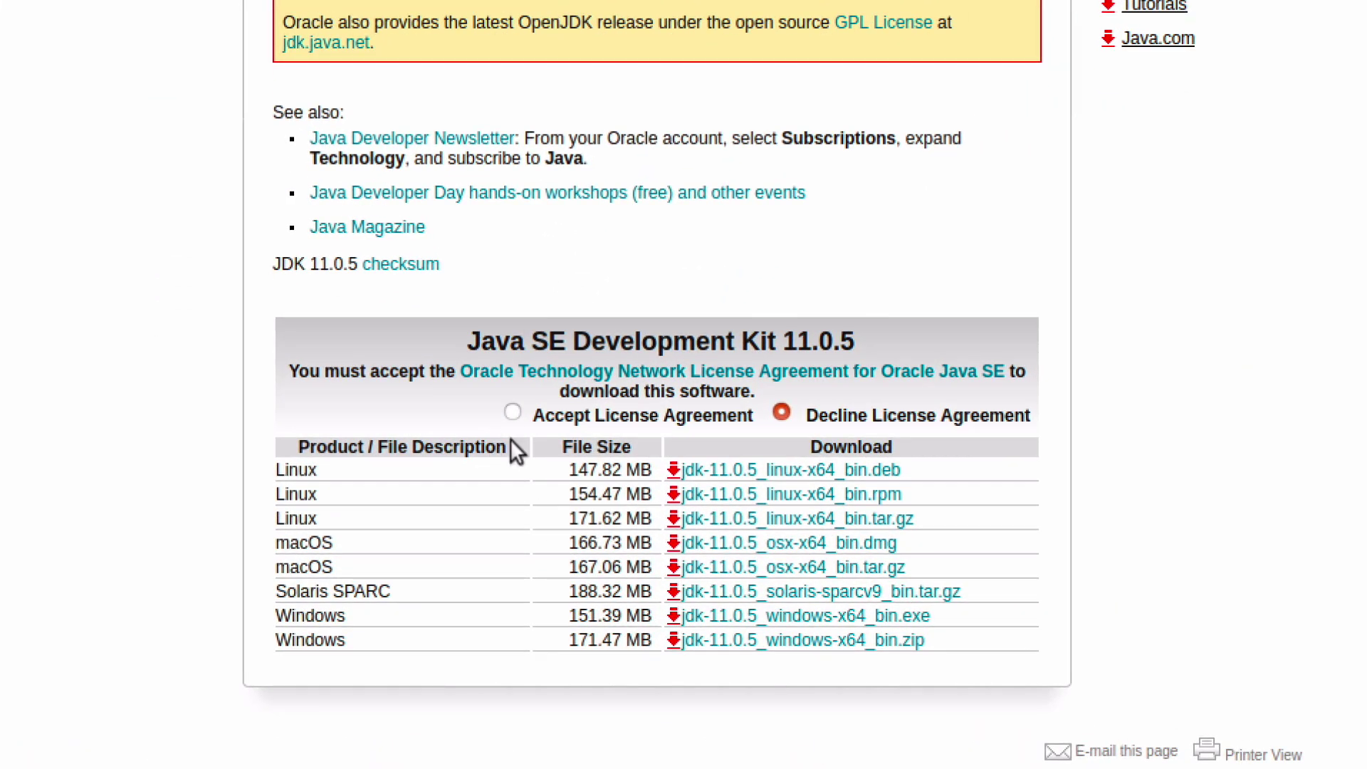
left_click(512, 414)
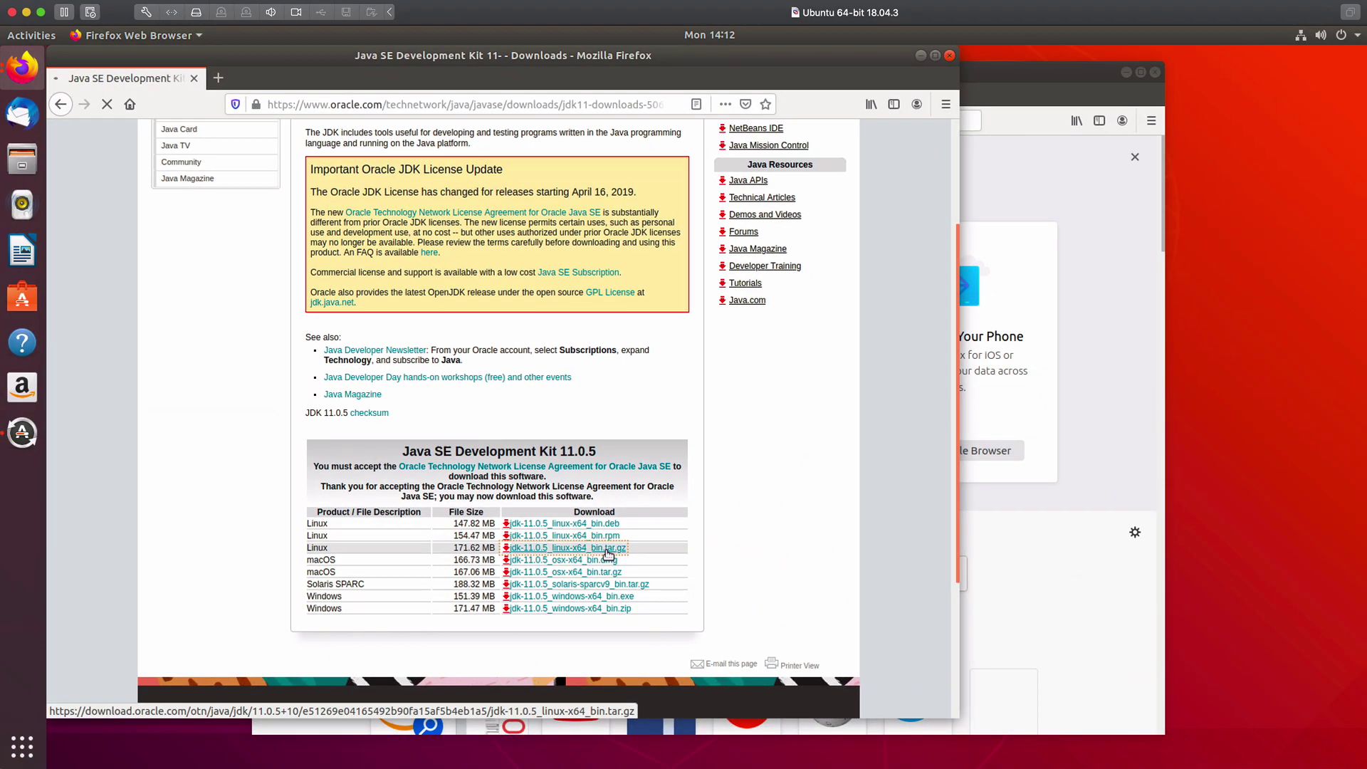
left_click(880, 544)
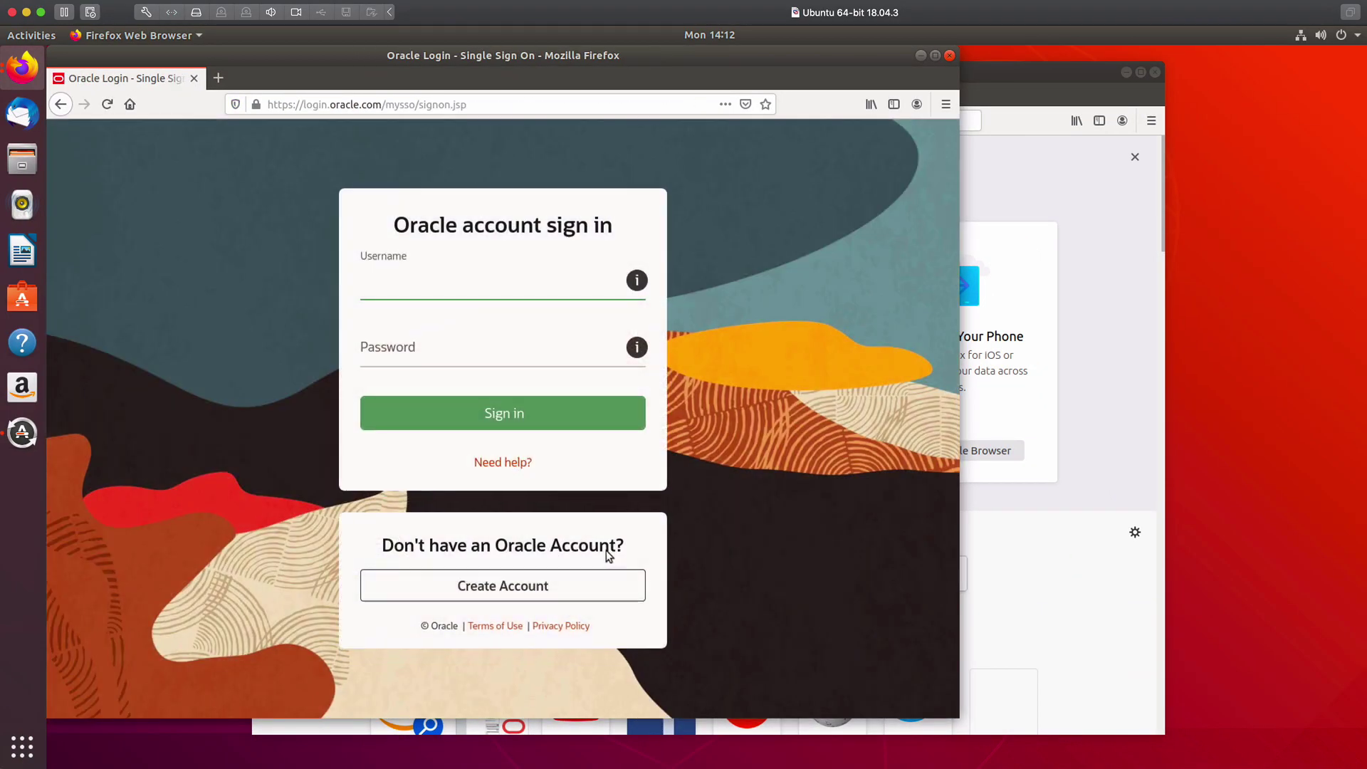
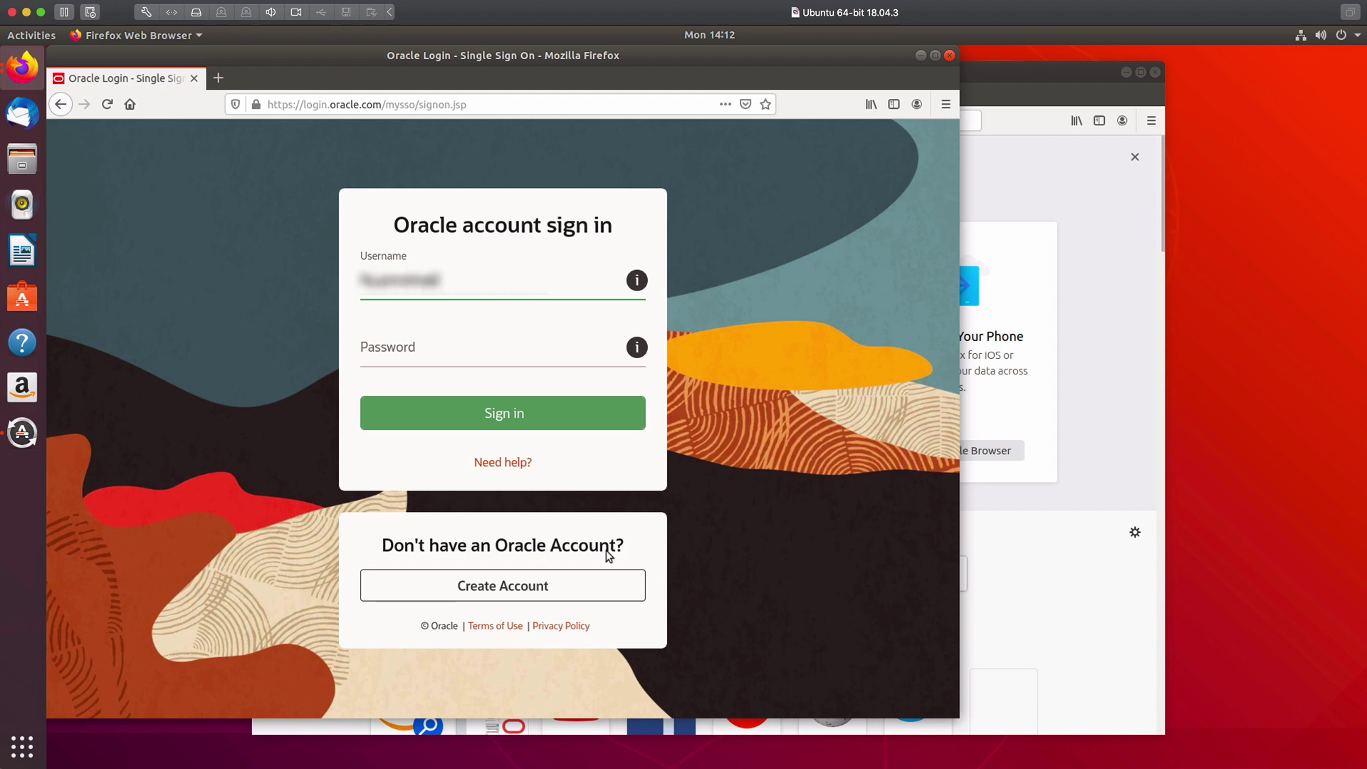
Sign in with the Oracle account's e-mail and password, declining to save the login in Firefox
key("Tab")
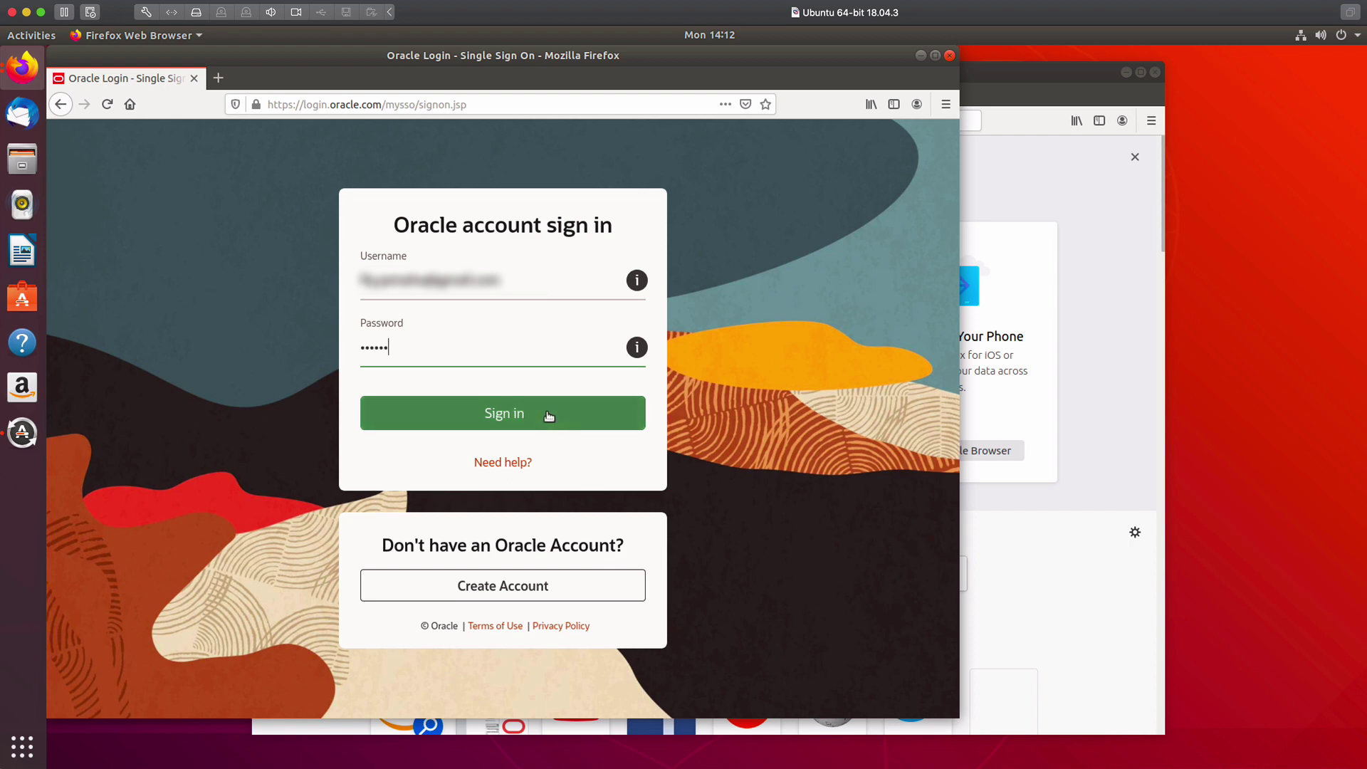
left_click(500, 414)
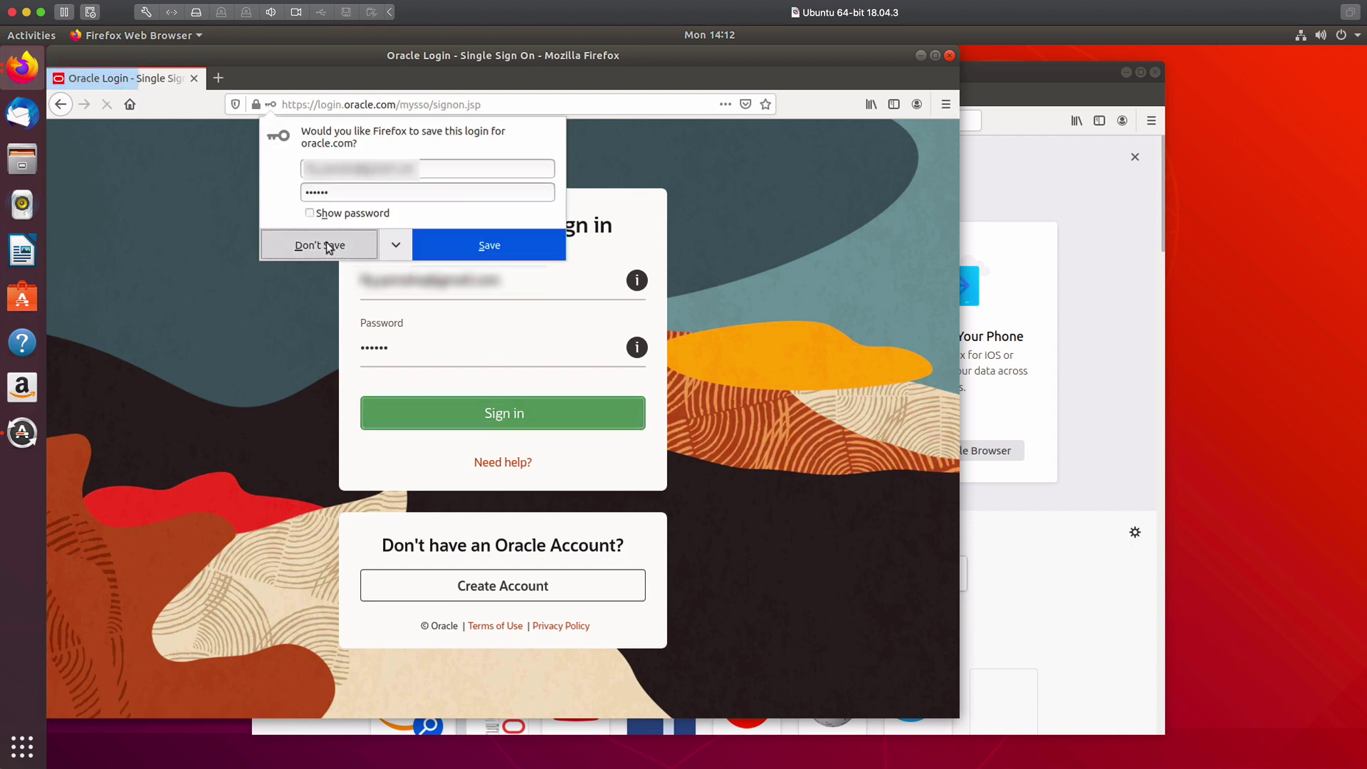
left_click(320, 245)
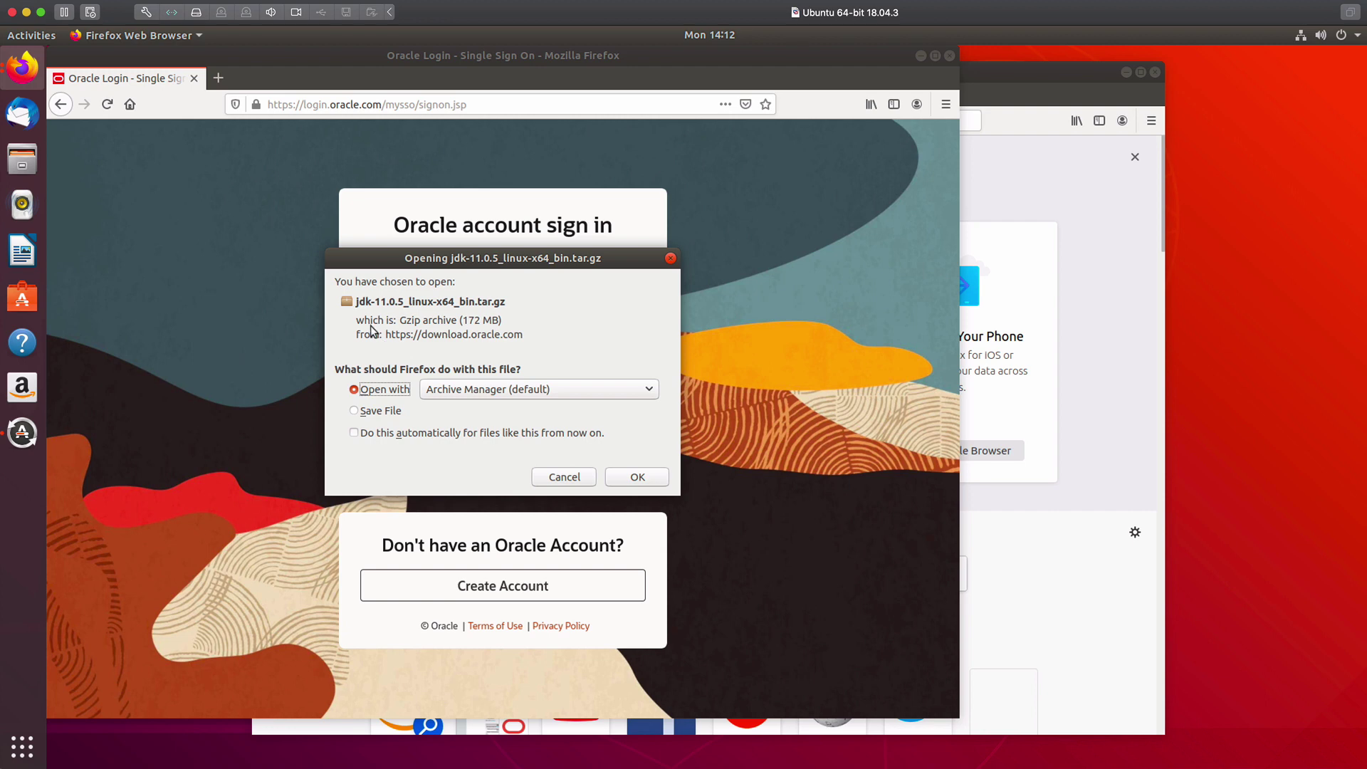
Save the JDK archive to disk and apply that choice automatically to similar files
left_click(354, 411)
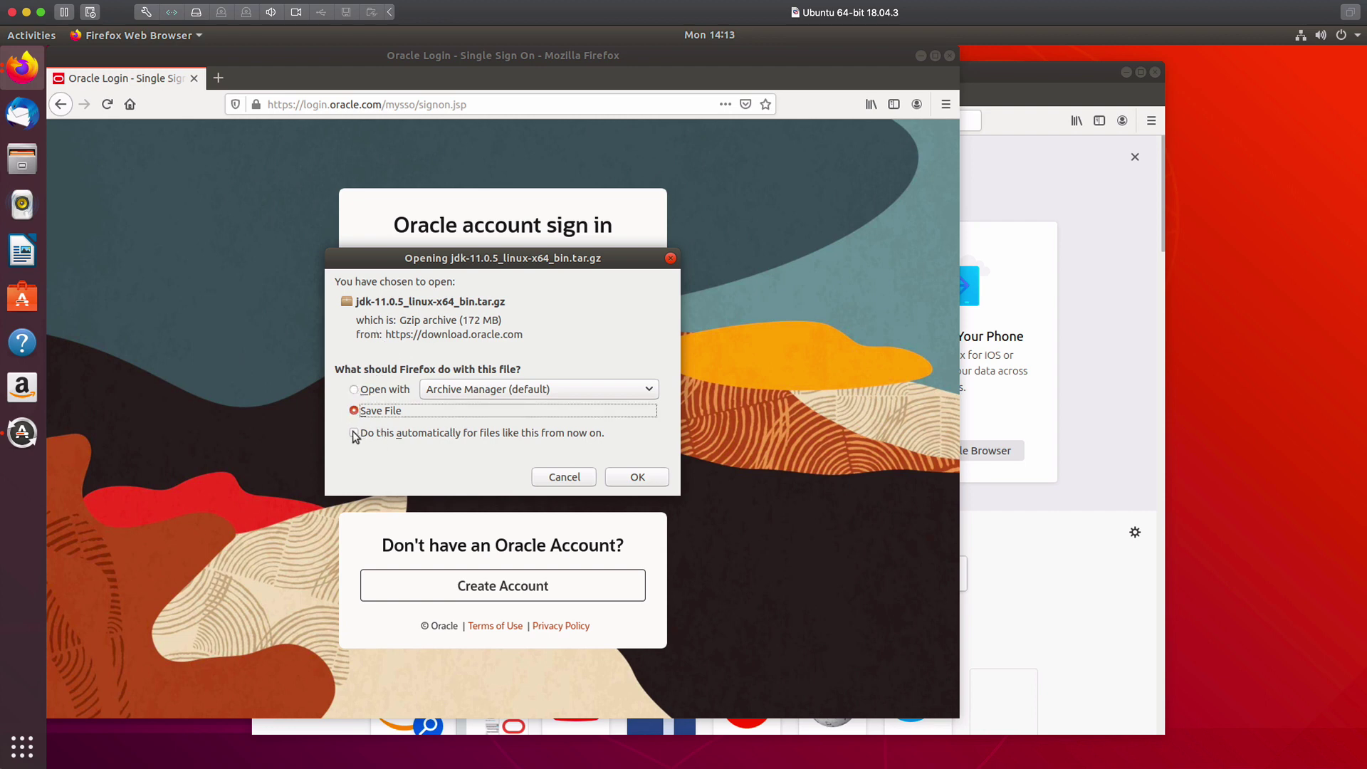
left_click(354, 434)
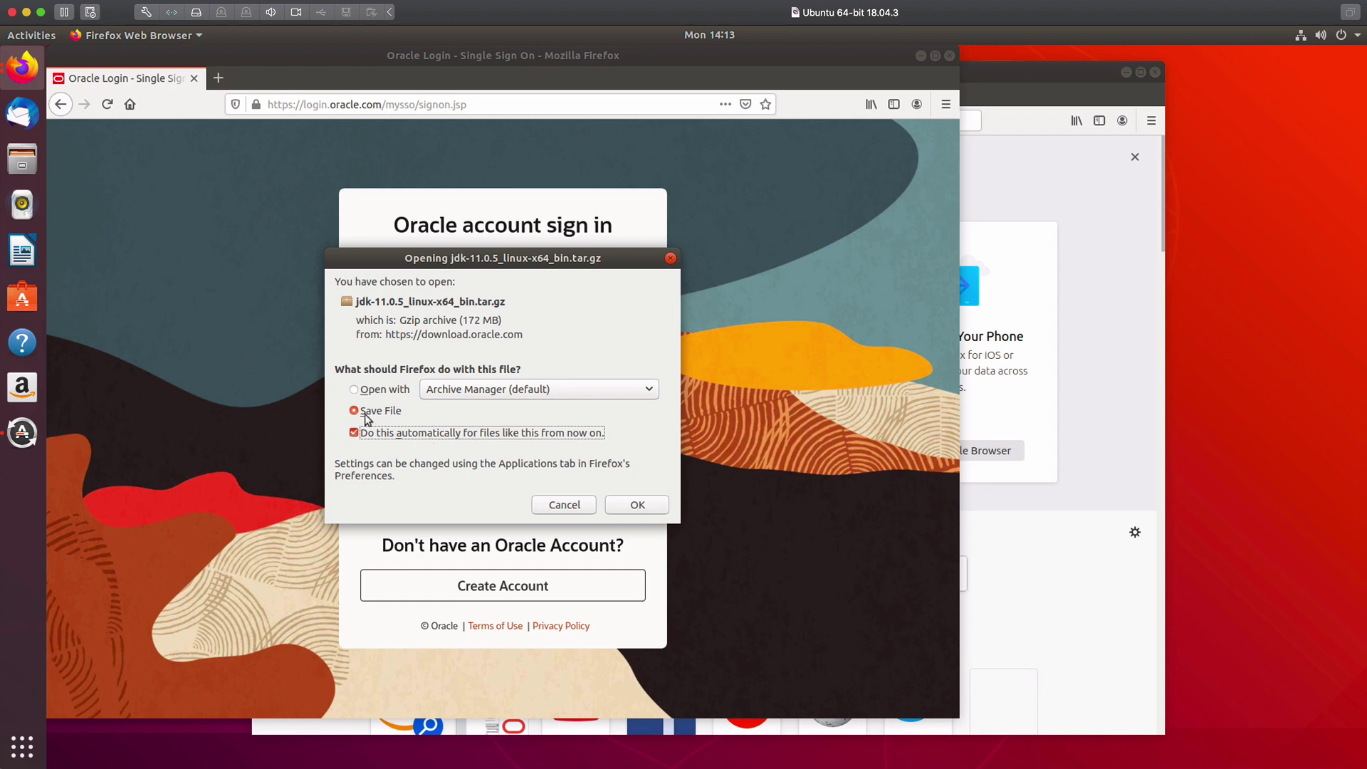
left_click(630, 506)
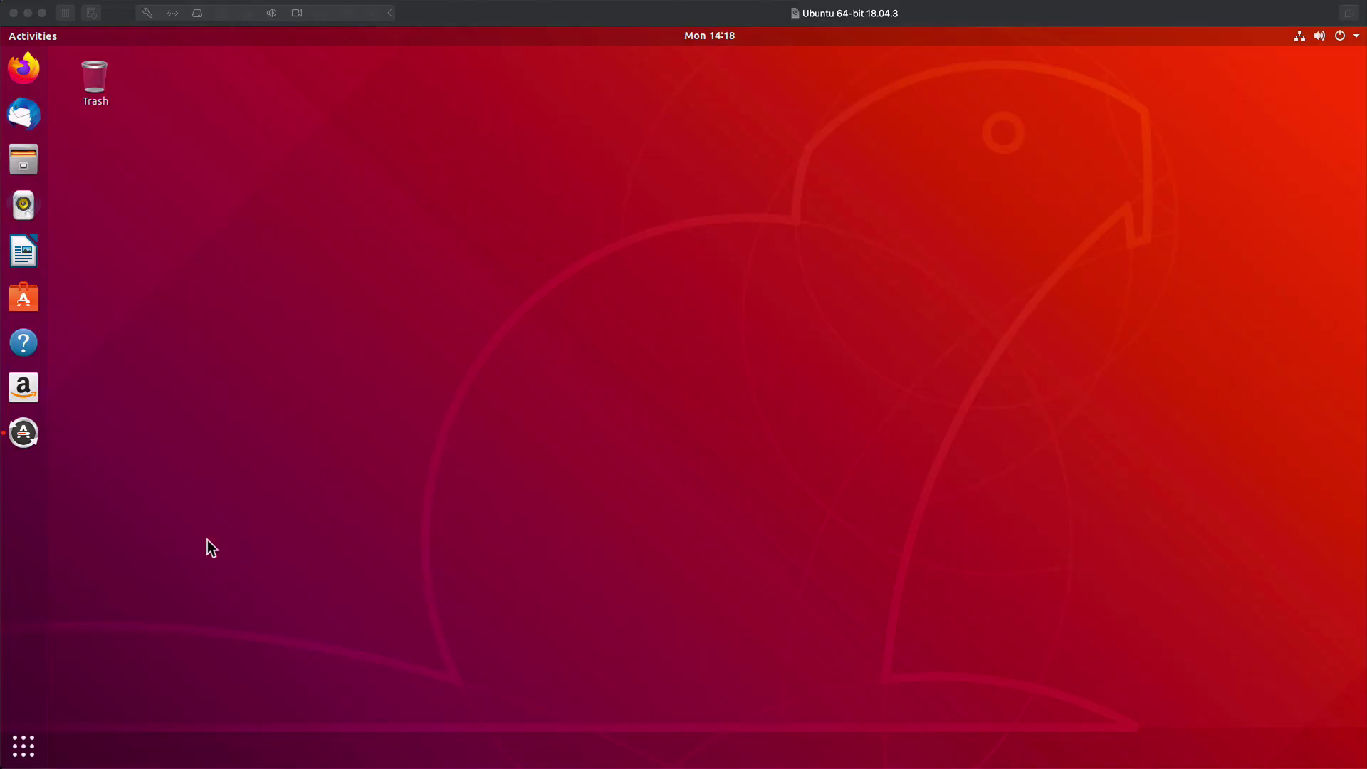
Search the installed applications for 'ter' and launch Terminal
left_click(23, 749)
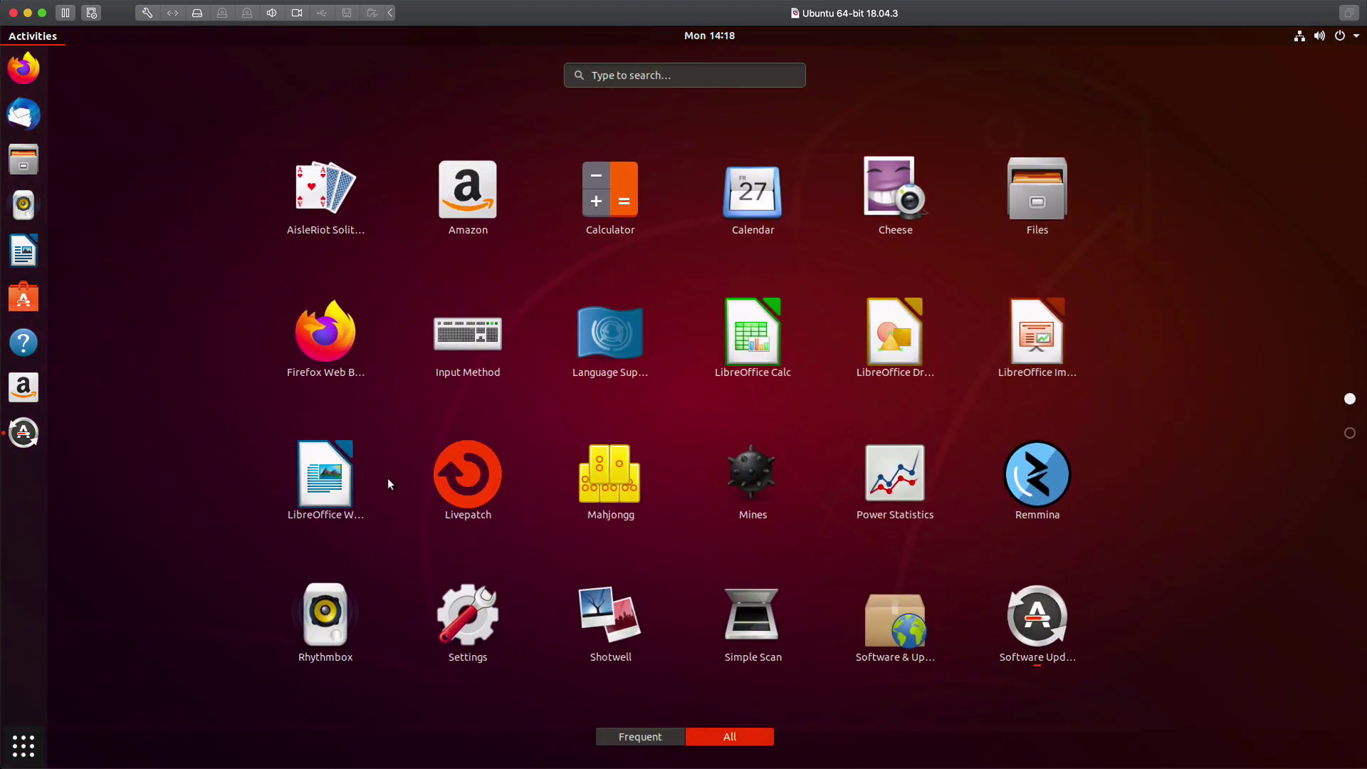
type("ter")
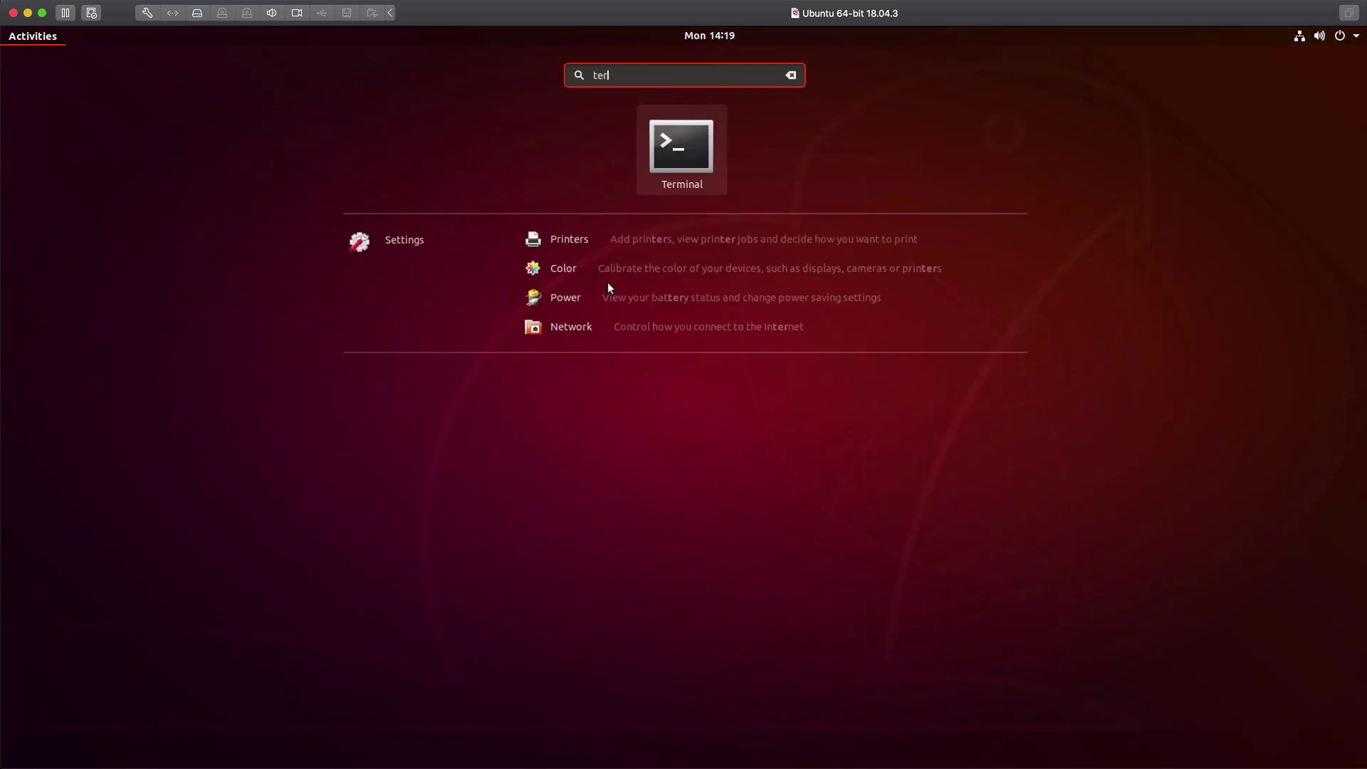
left_click(698, 180)
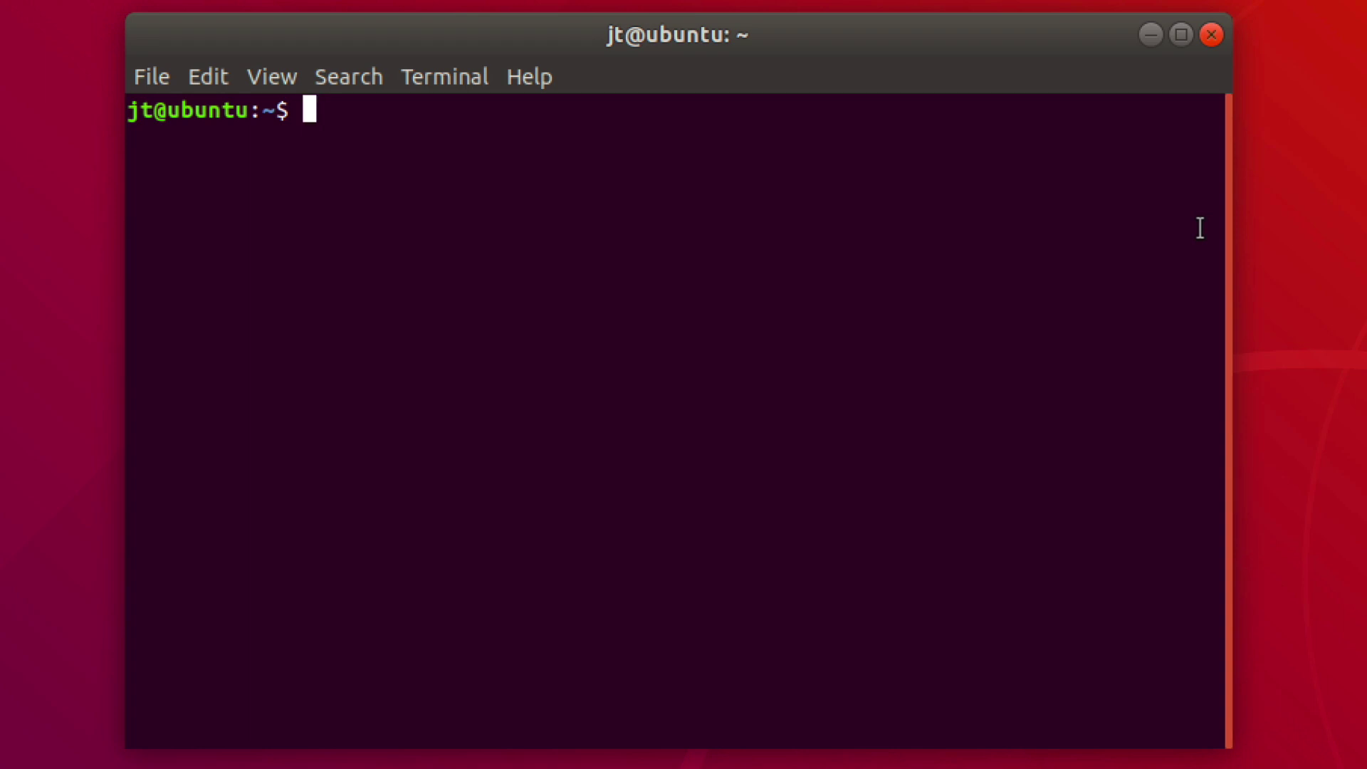
Run sudo mkdir -p /var/cache/oracle-jdk11-installer-local/, authenticating with the sudo password
type("sudo ")
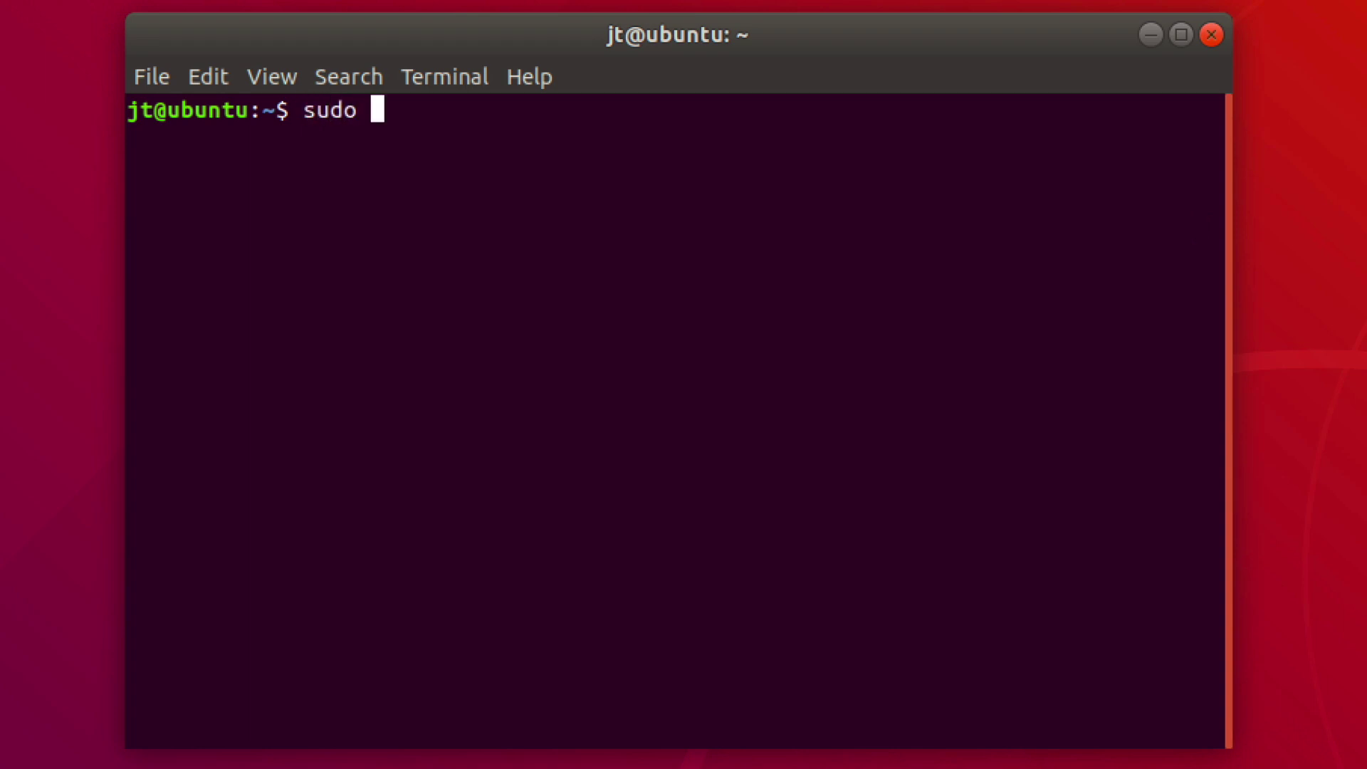
type("-p /v")
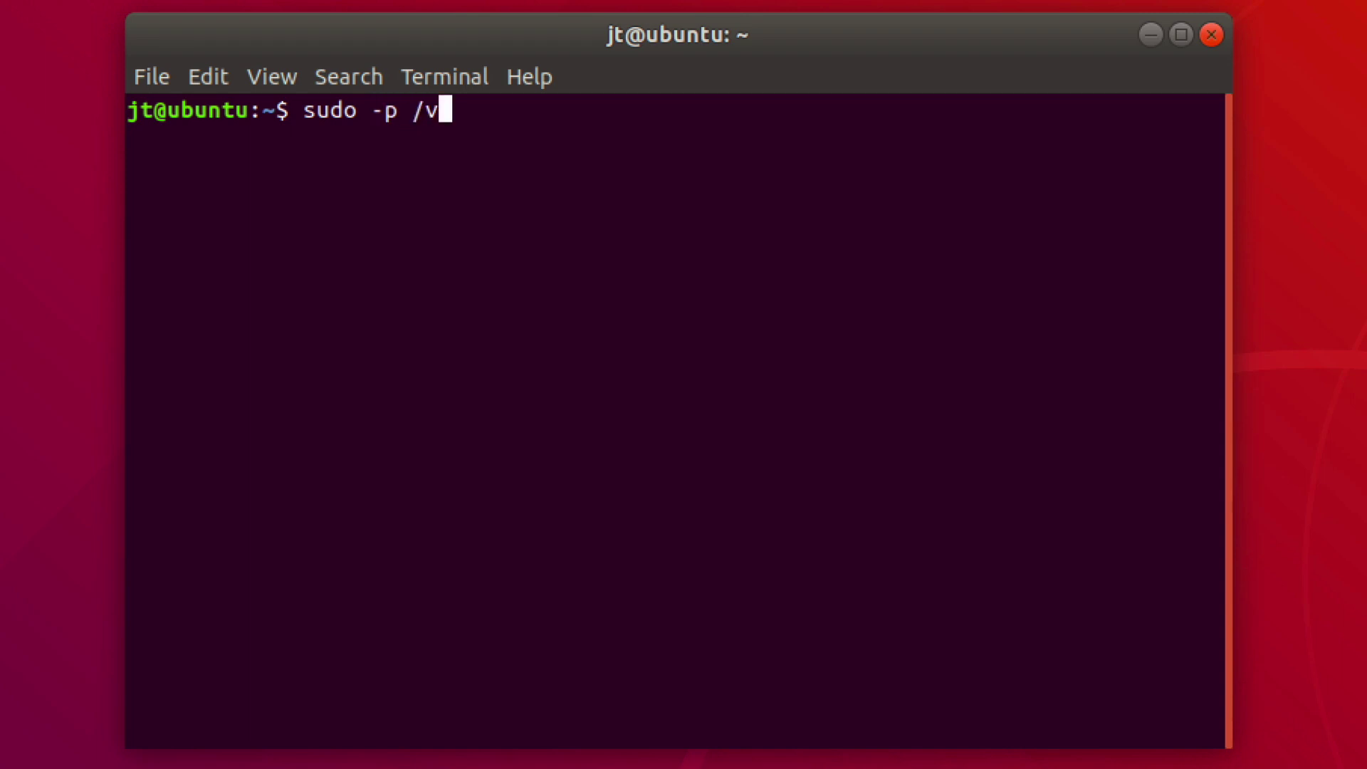
type("ar/cache/o")
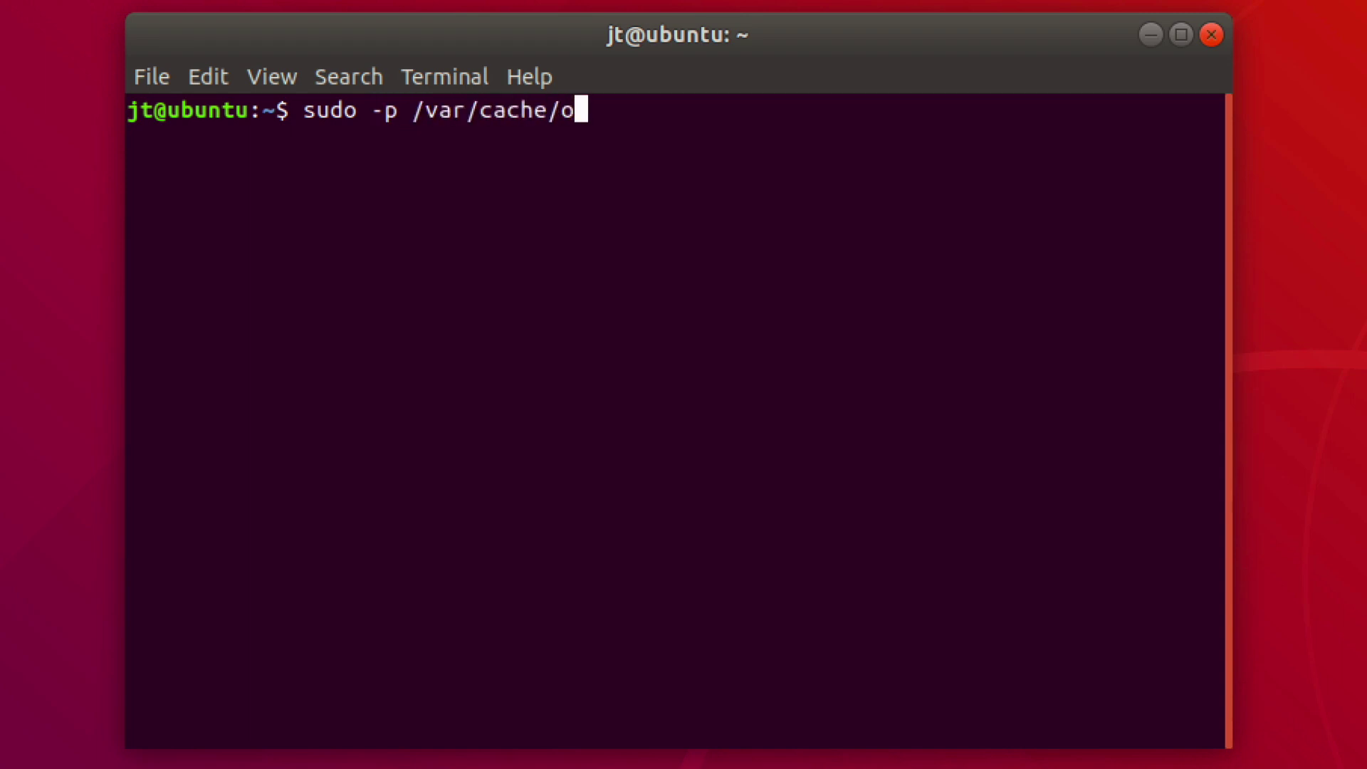
type("racle-jdk")
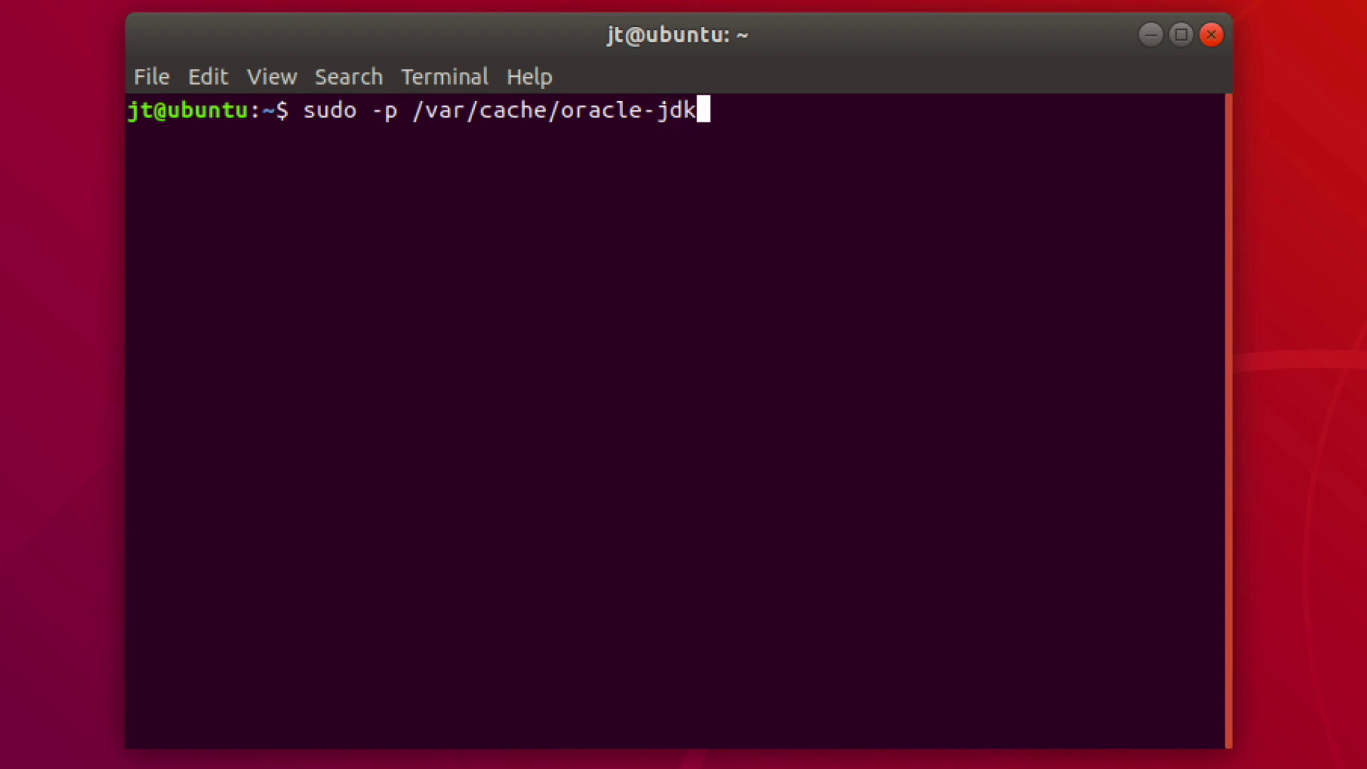
type("11-inst")
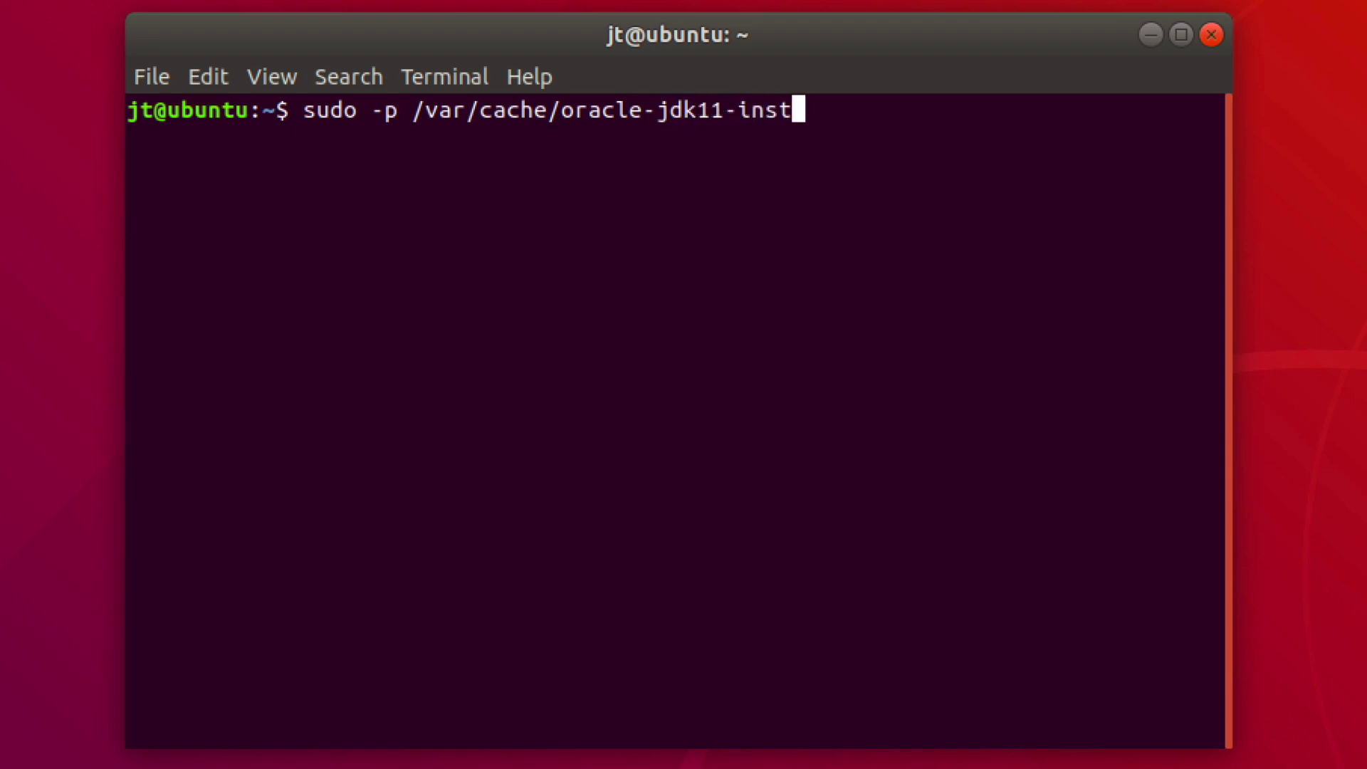
type("aller-local")
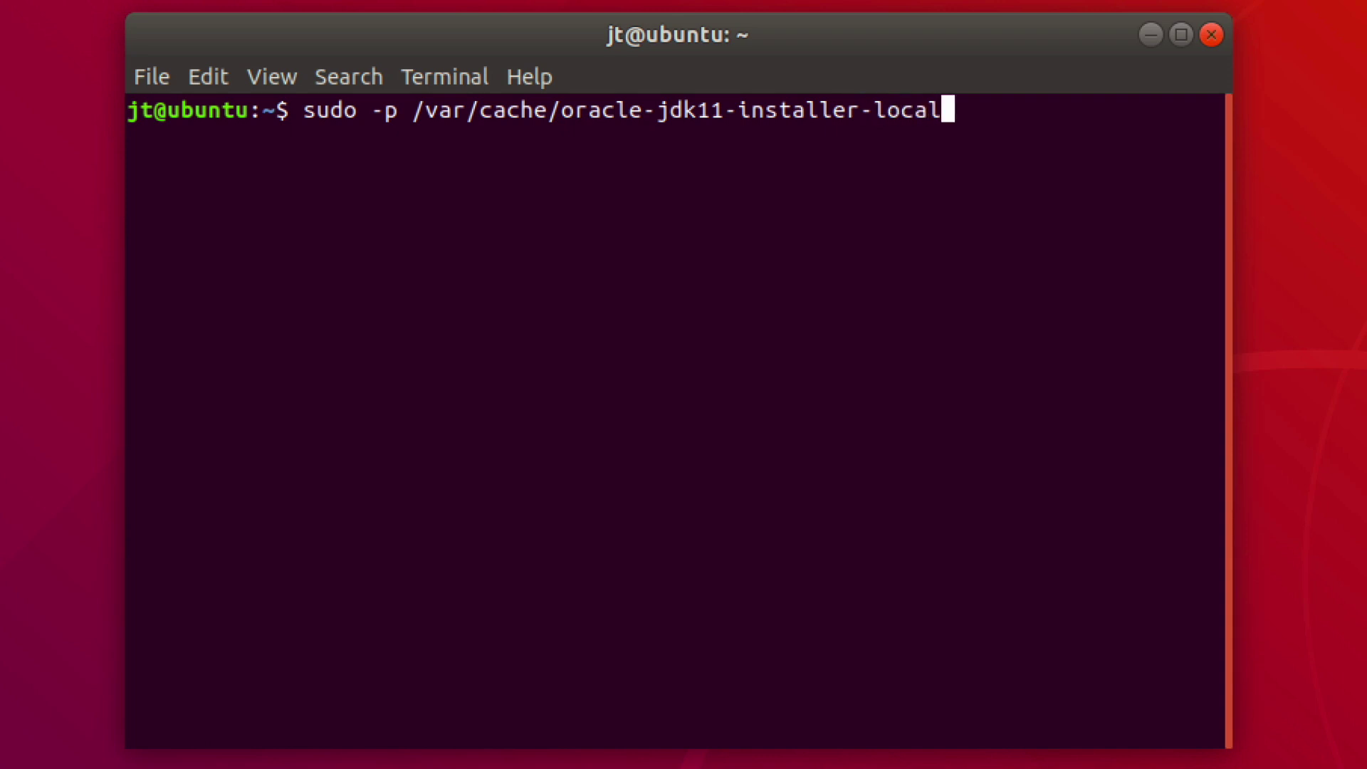
type("/")
key("Left")
key("Left")
key("Left")
key("Left")
key("Left")
key("Left")
key("Left")
key("Left")
key("Left")
key("Left")
key("Left")
key("Left")
key("Left")
key("Left")
key("Left")
key("Left")
key("Left")
key("Left")
key("Left")
key("Left")
key("Right")
type("mkdir")
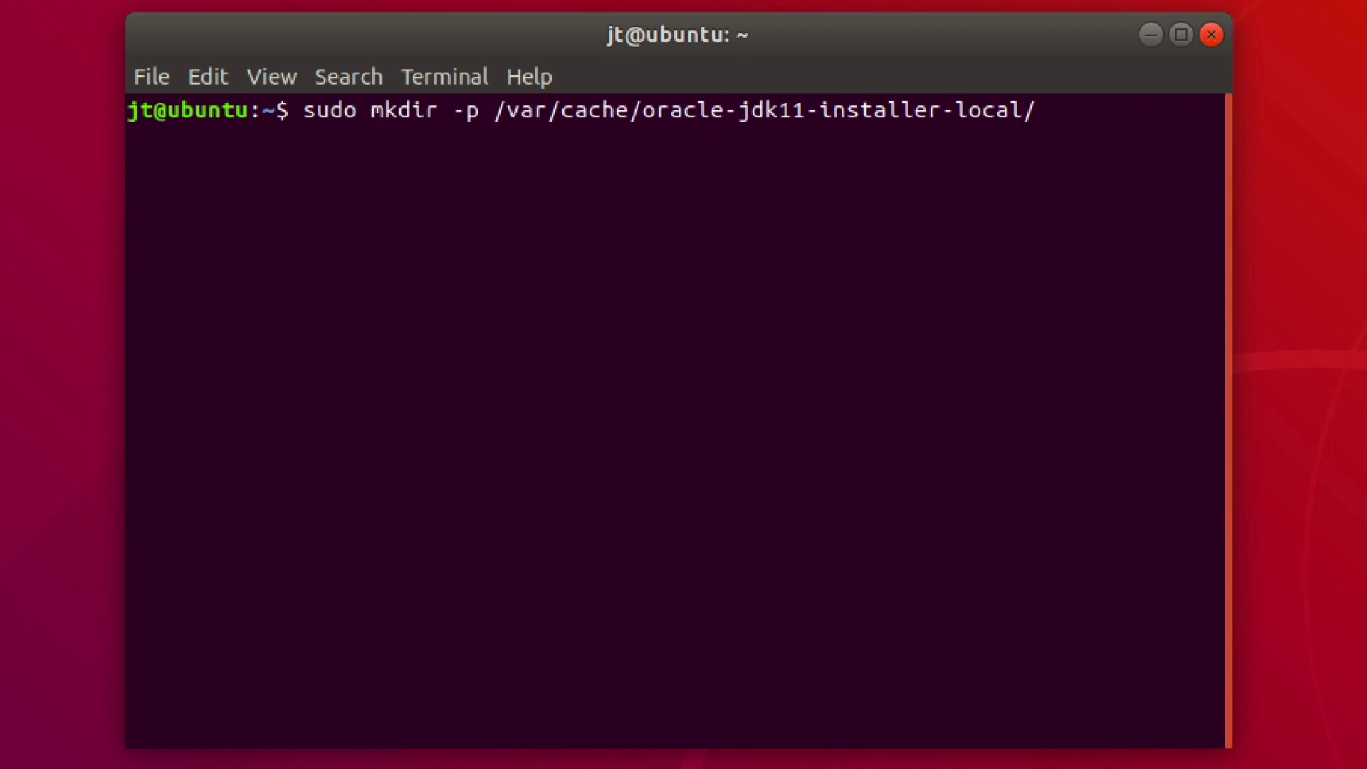
key("Left")
key("Right")
key("Right")
key("Right")
key("Right")
key("Right")
key("Right")
key("Right")
key("Right")
key("Right")
key("Right")
key("Right")
key("Right")
key("Right")
key("Right")
key("Right")
key("Right")
key("Right")
key("Right")
key("Right")
key("Left")
key("Left")
key("Right")
key("Right")
key("Right")
key("Right")
key("Right")
key("Right")
key("Right")
key("Right")
key("Right")
key("Right")
key("Right")
key("Right")
key("Right")
key("Right")
key("Right")
key("Right")
key("Right")
key("Right")
key("Right")
key("Right")
key("Right")
key("Right")
key("Right")
key("Right")
key("Right")
key("Right")
key("Right")
key("Right")
key("Return")
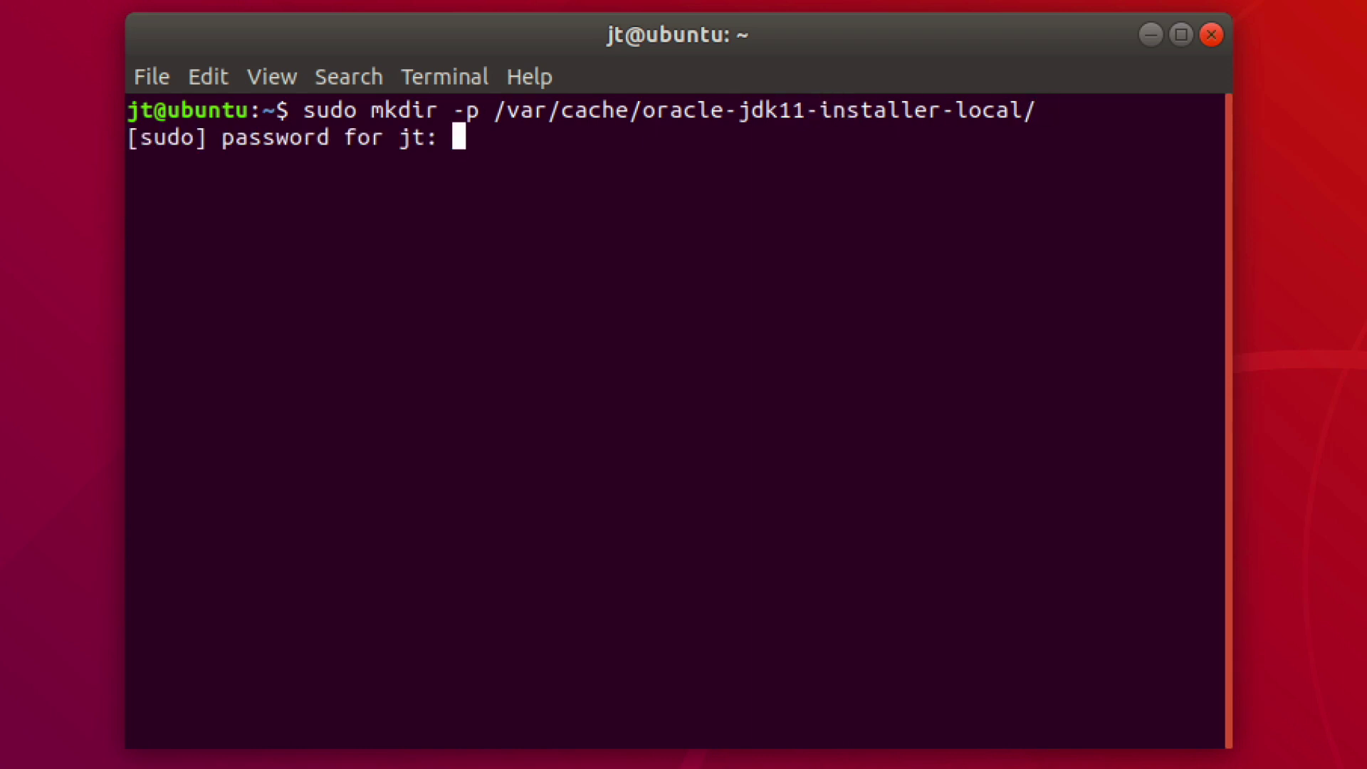
key("Return")
type("sudo ")
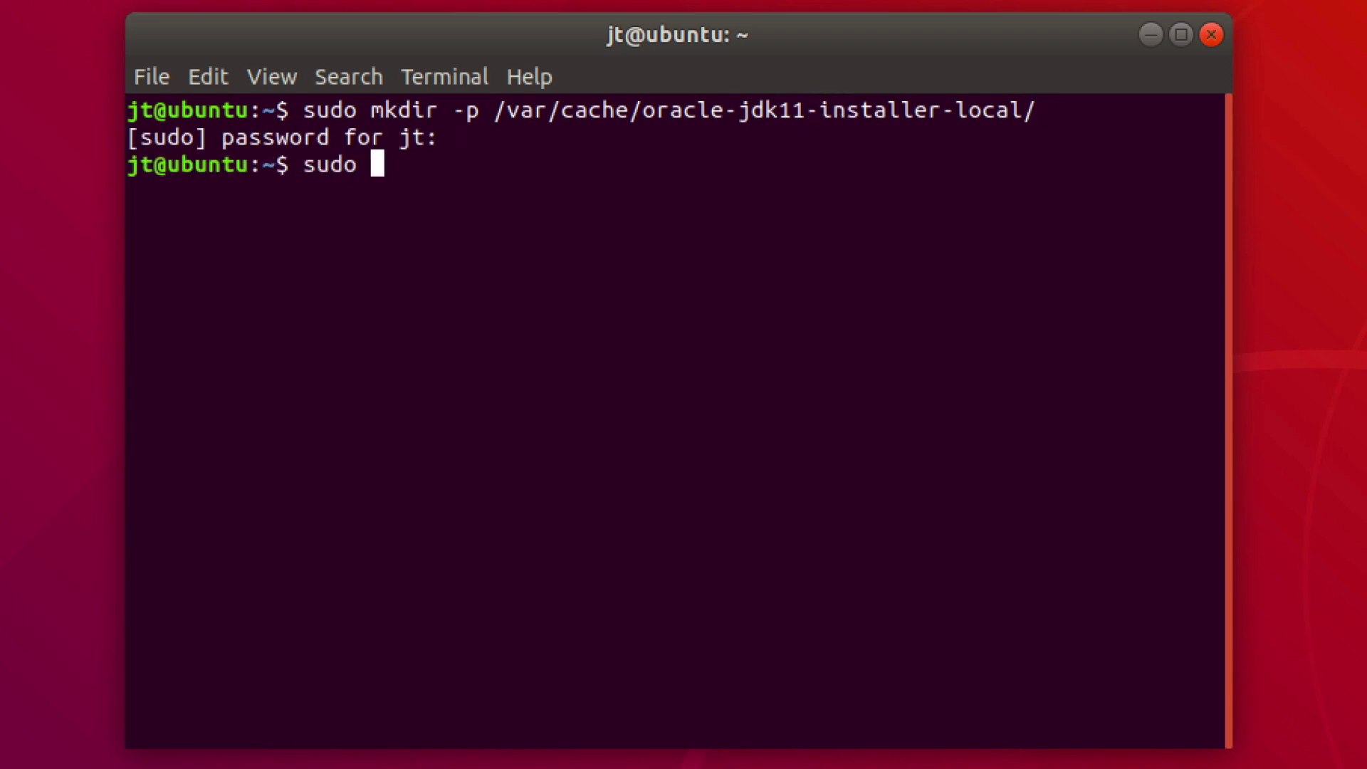
type("cp ./D")
Copy ./Downloads/jdk-11.0.5_linux-x64_bin.tar.gz into /var/cache/oracle-jdk11-installer-local/ with sudo cp
key("Tab")
key("Tab")
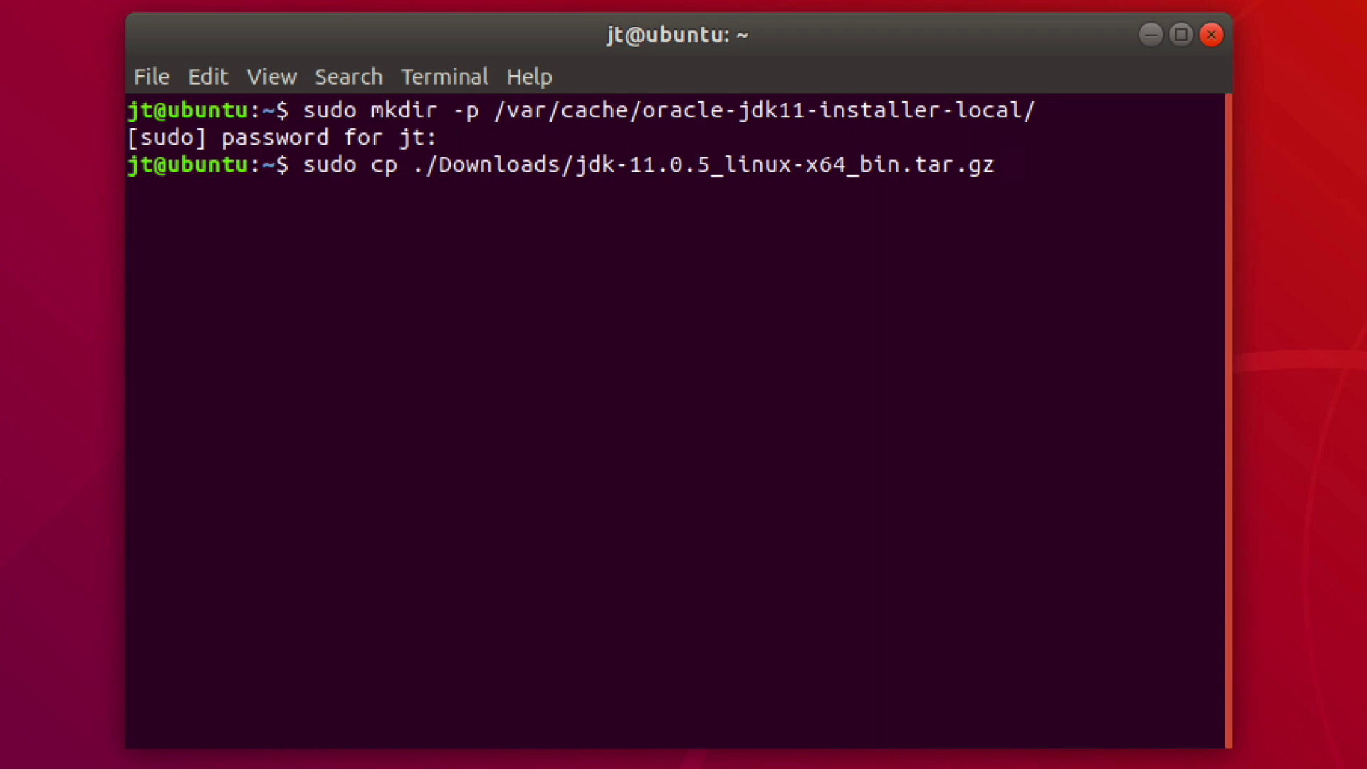
type("/var/cache/")
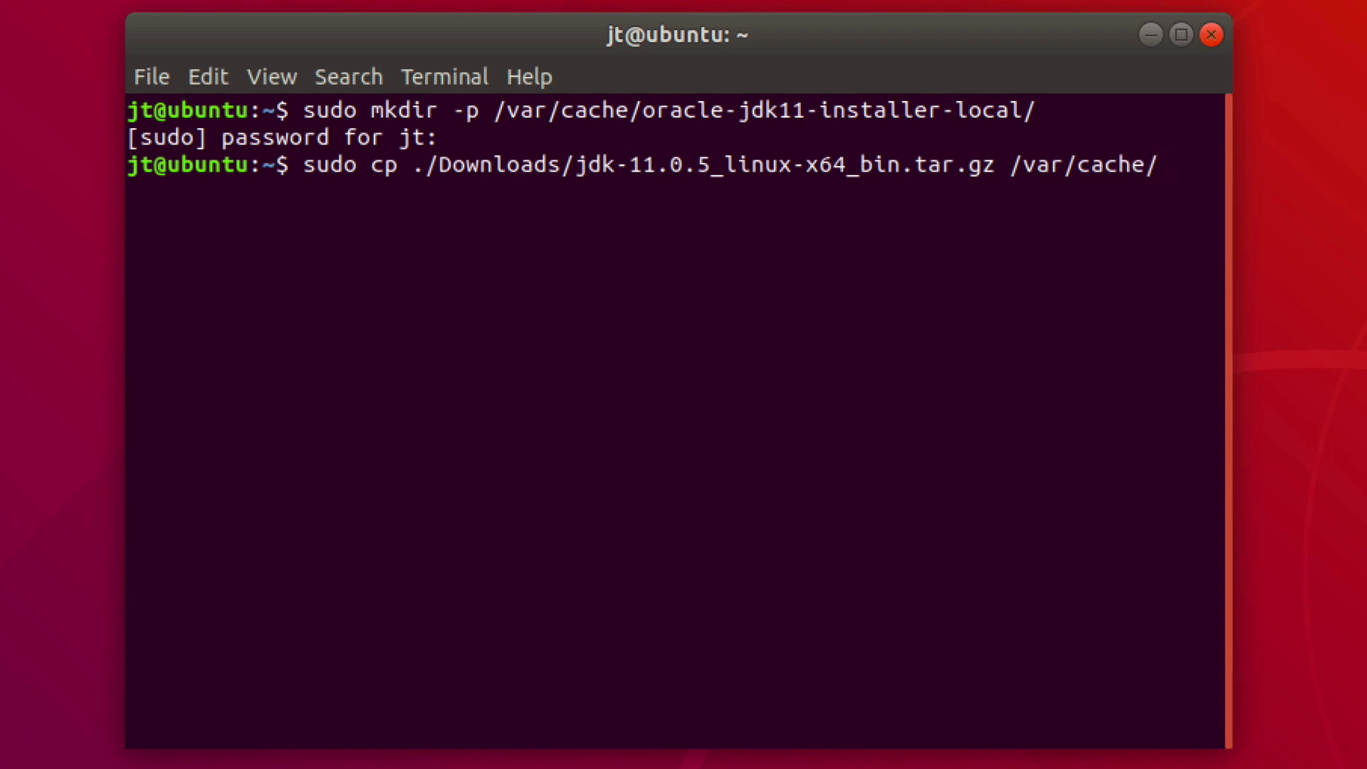
type("oracle-jdk11-installer-local/")
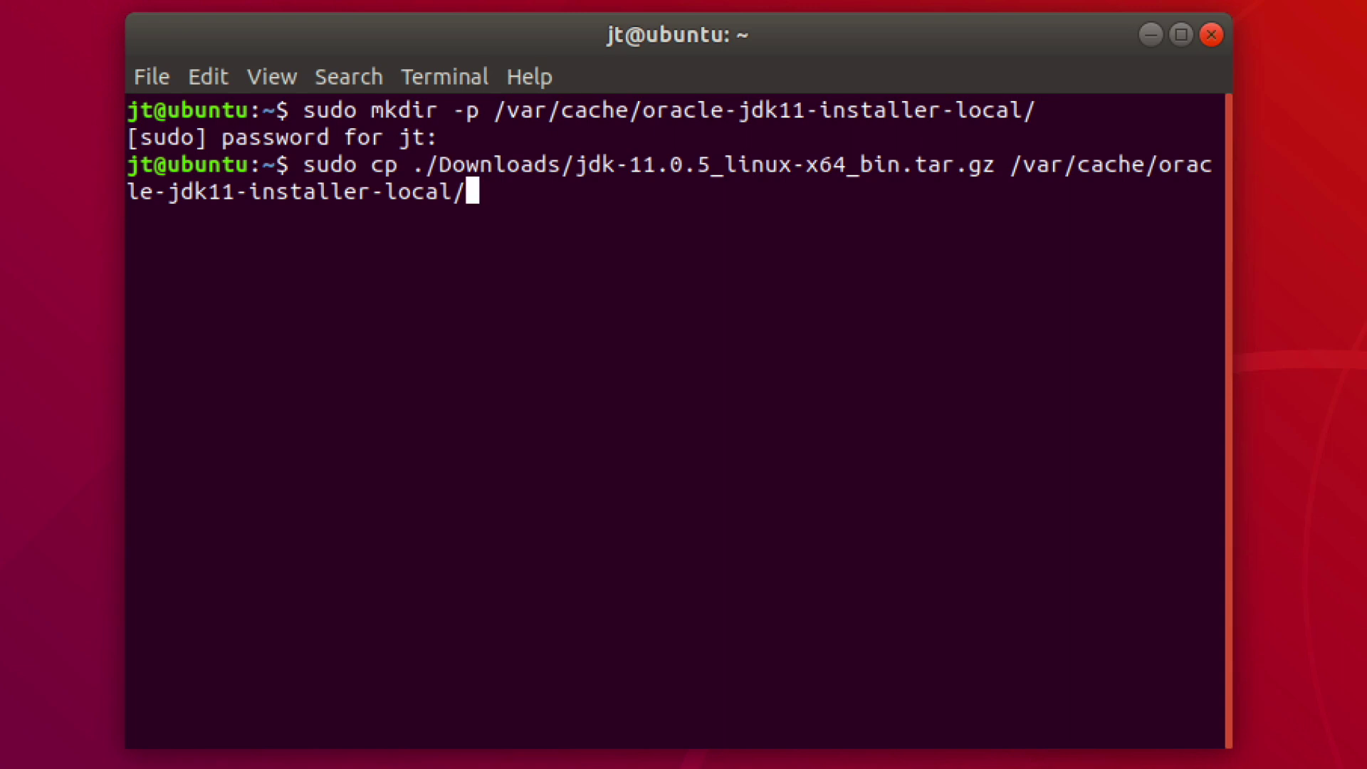
key("Return")
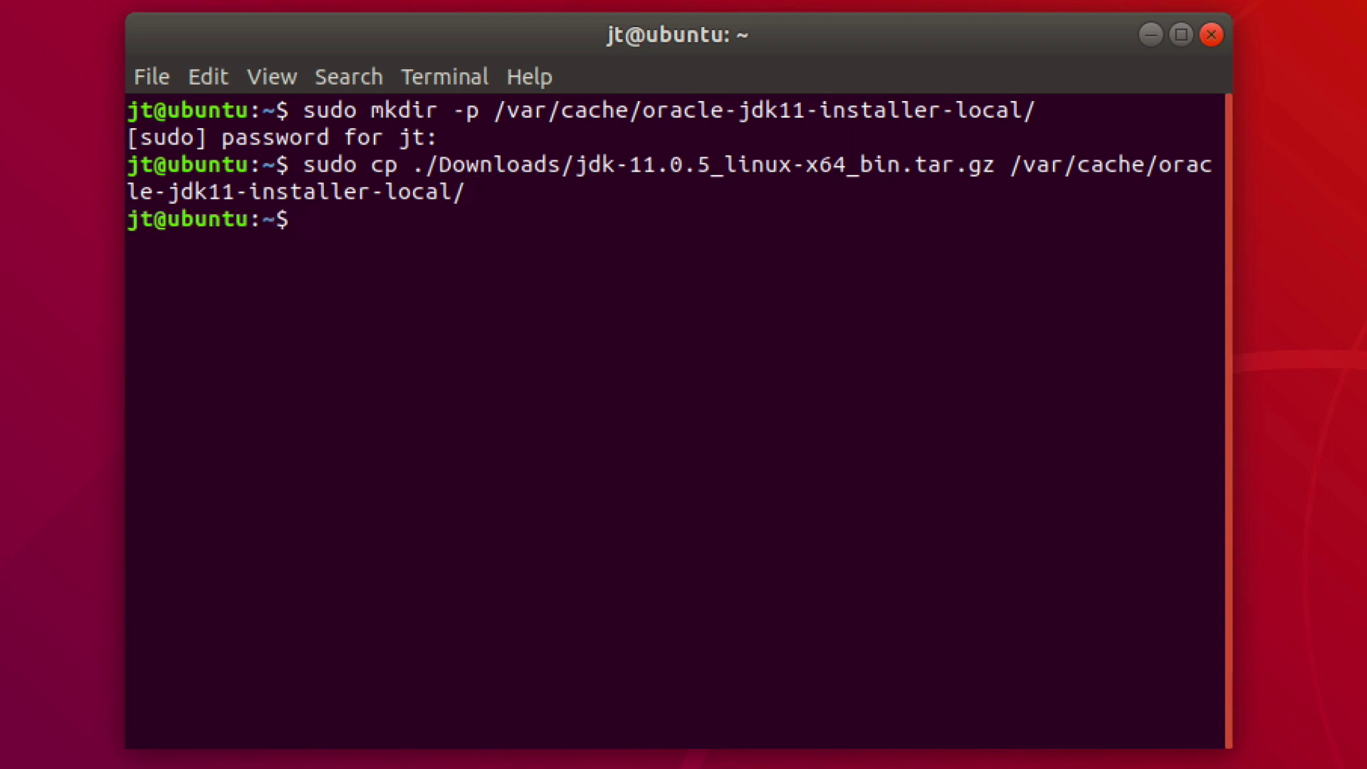
Add ppa:linuxuprising/java with sudo add-apt-repository and confirm, then enter sudo apt-get update
type("sudo ")
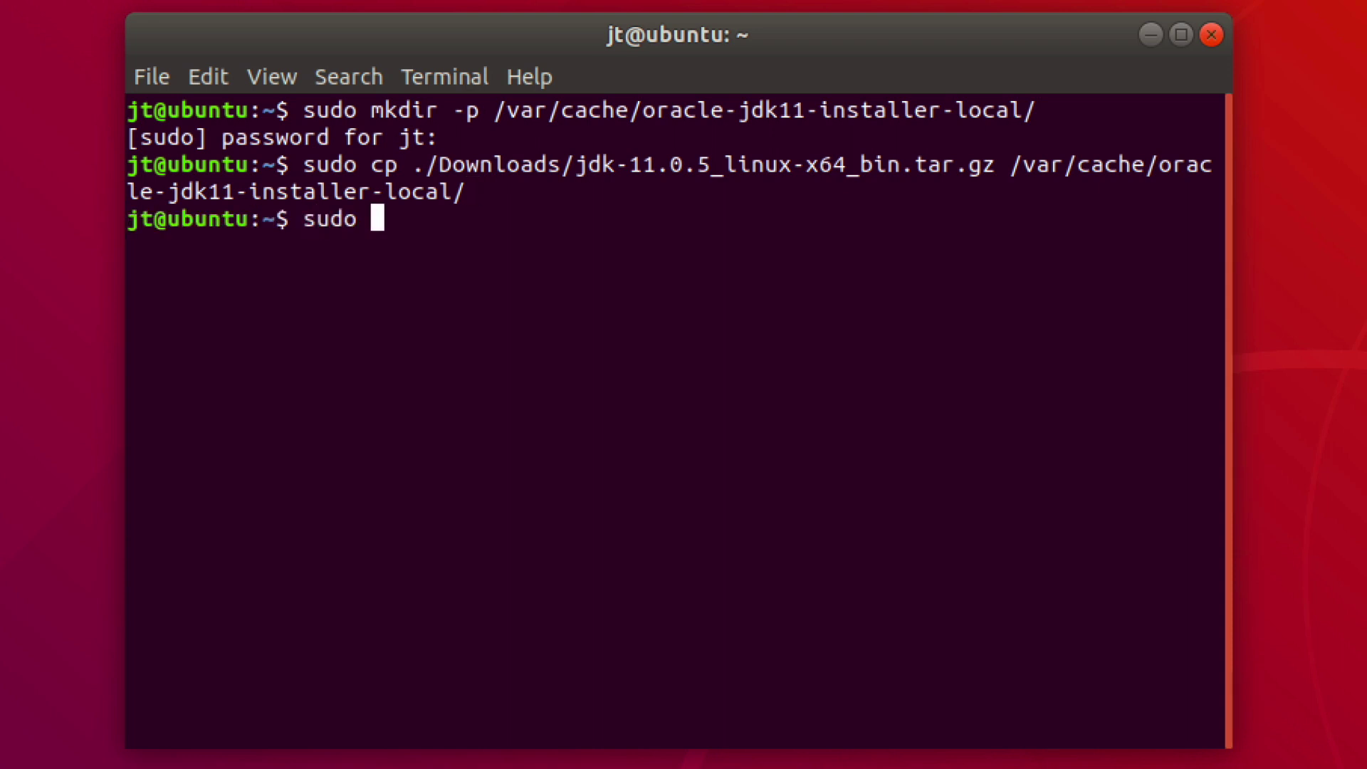
type("add-apt")
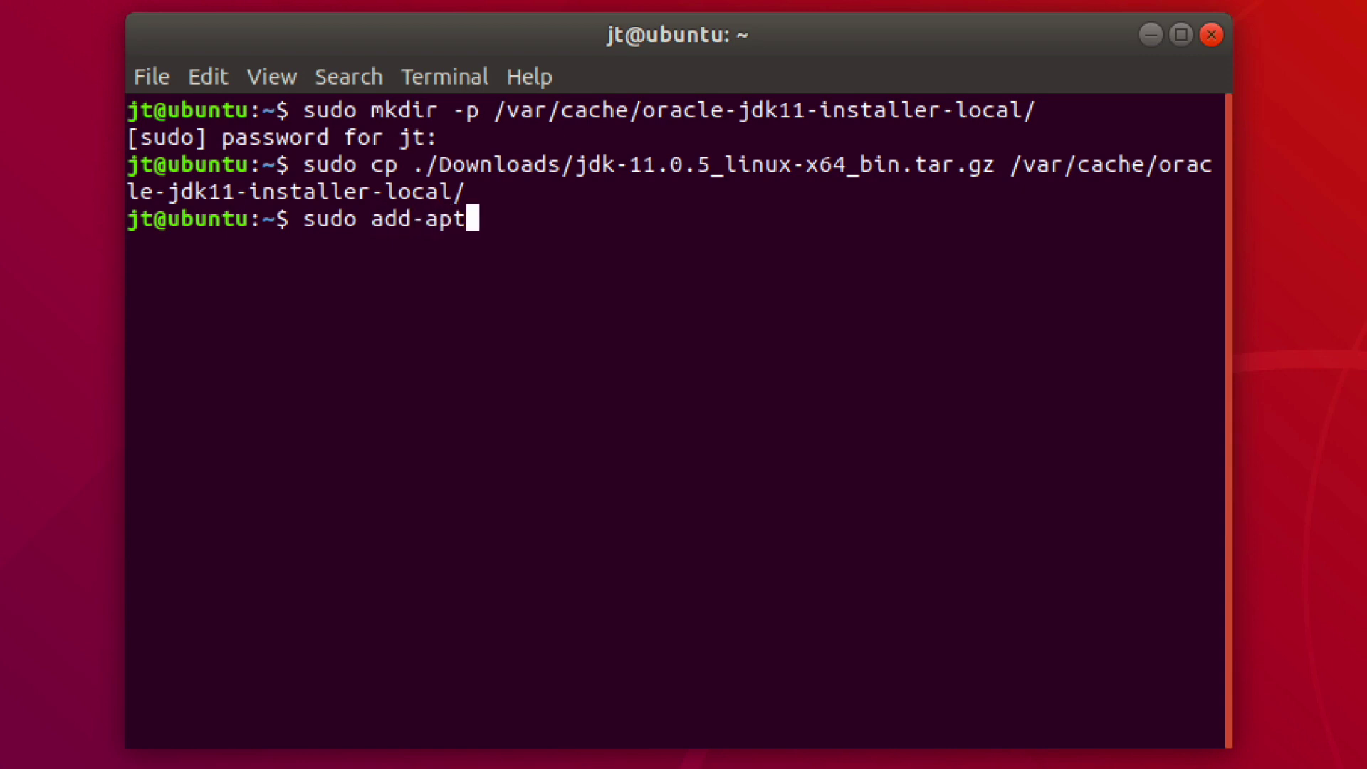
type("-repository")
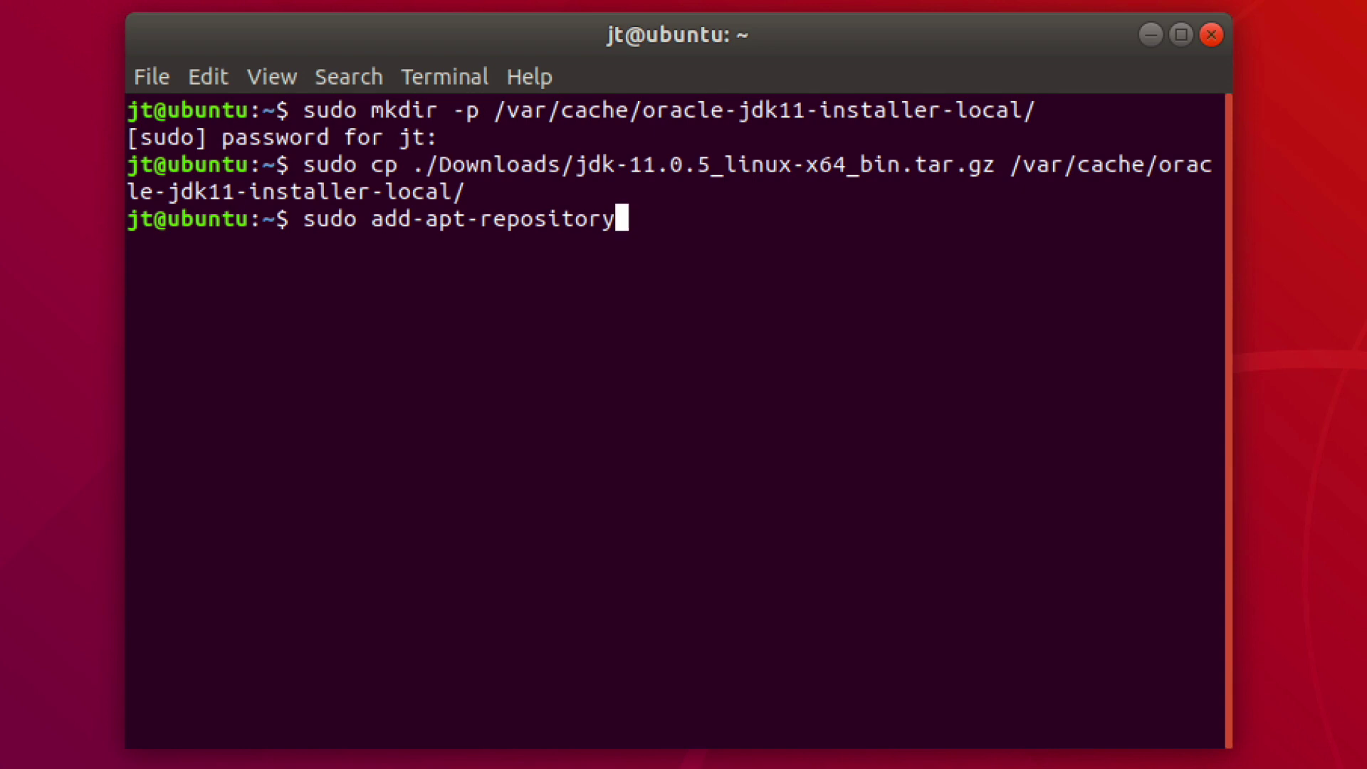
type(" ppa:lin")
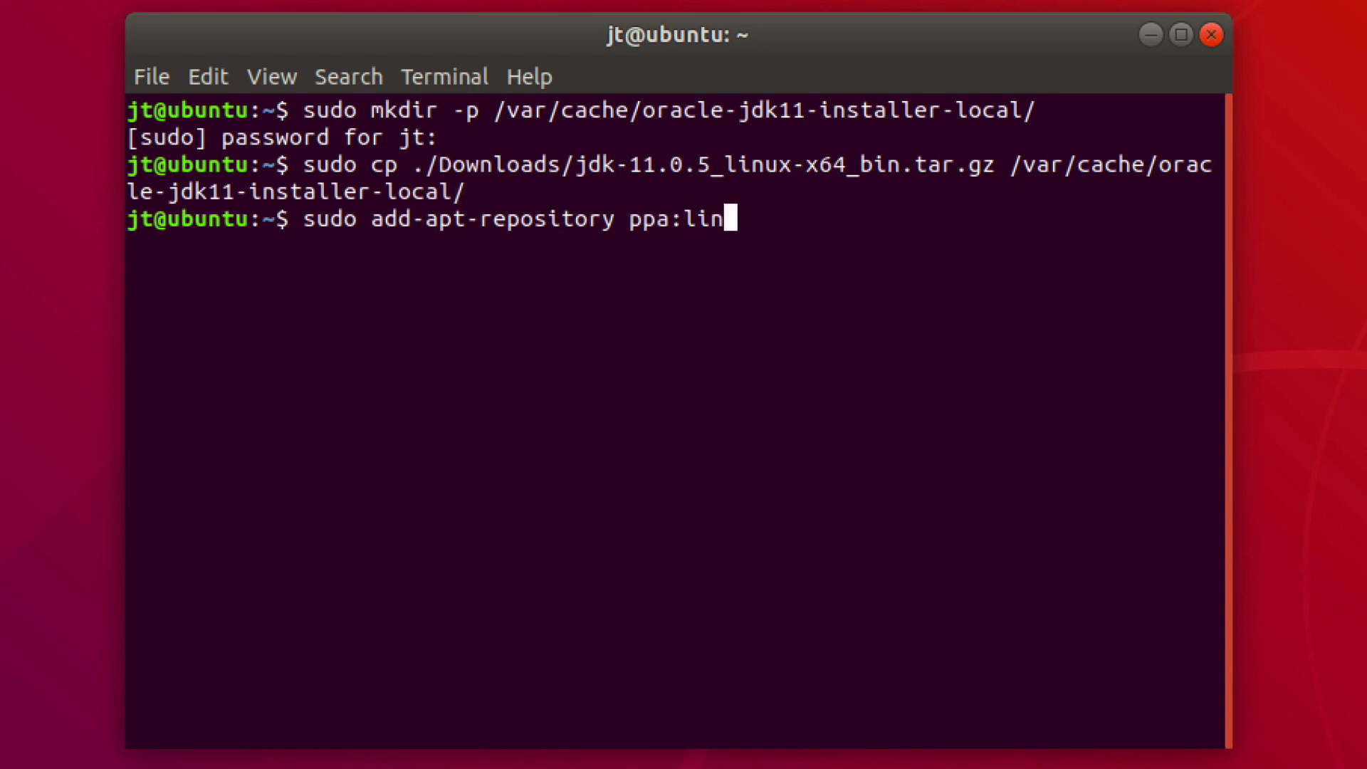
type("ux")
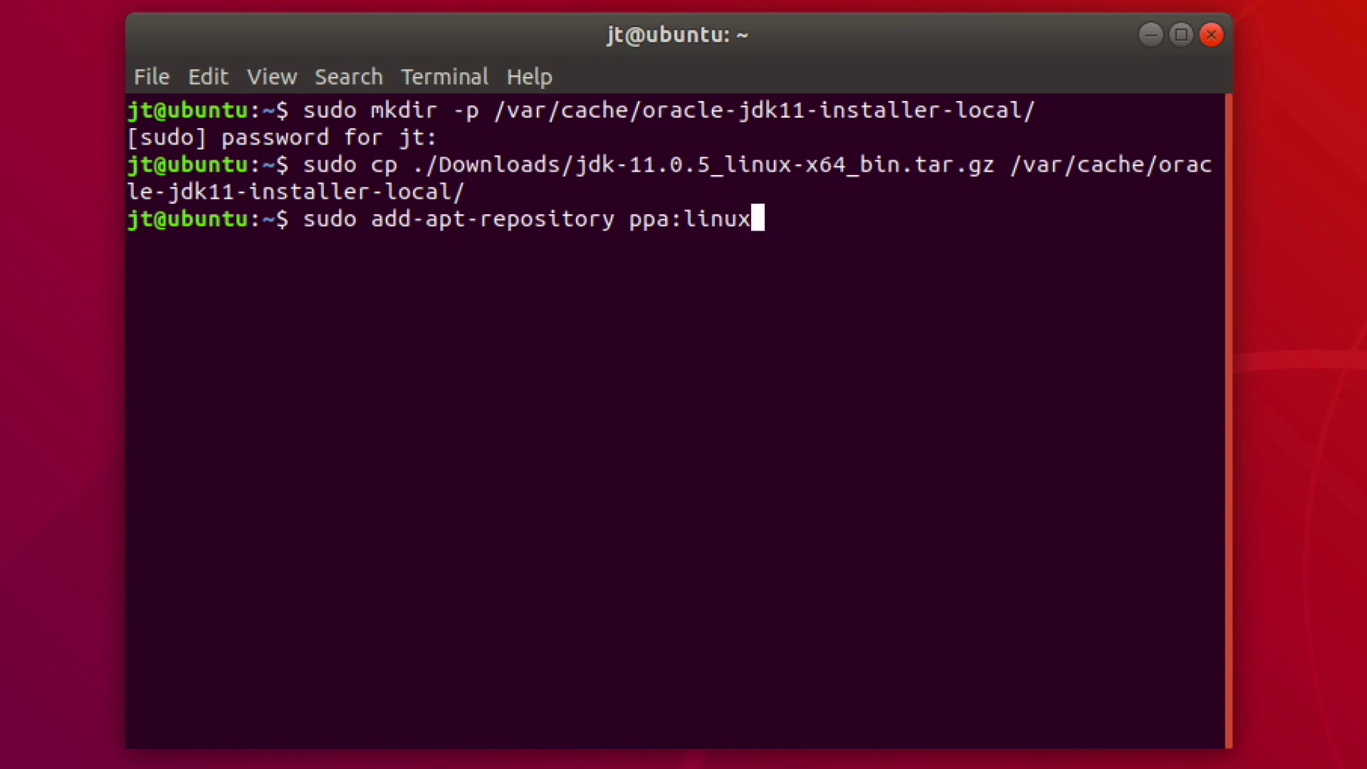
type("uprising")
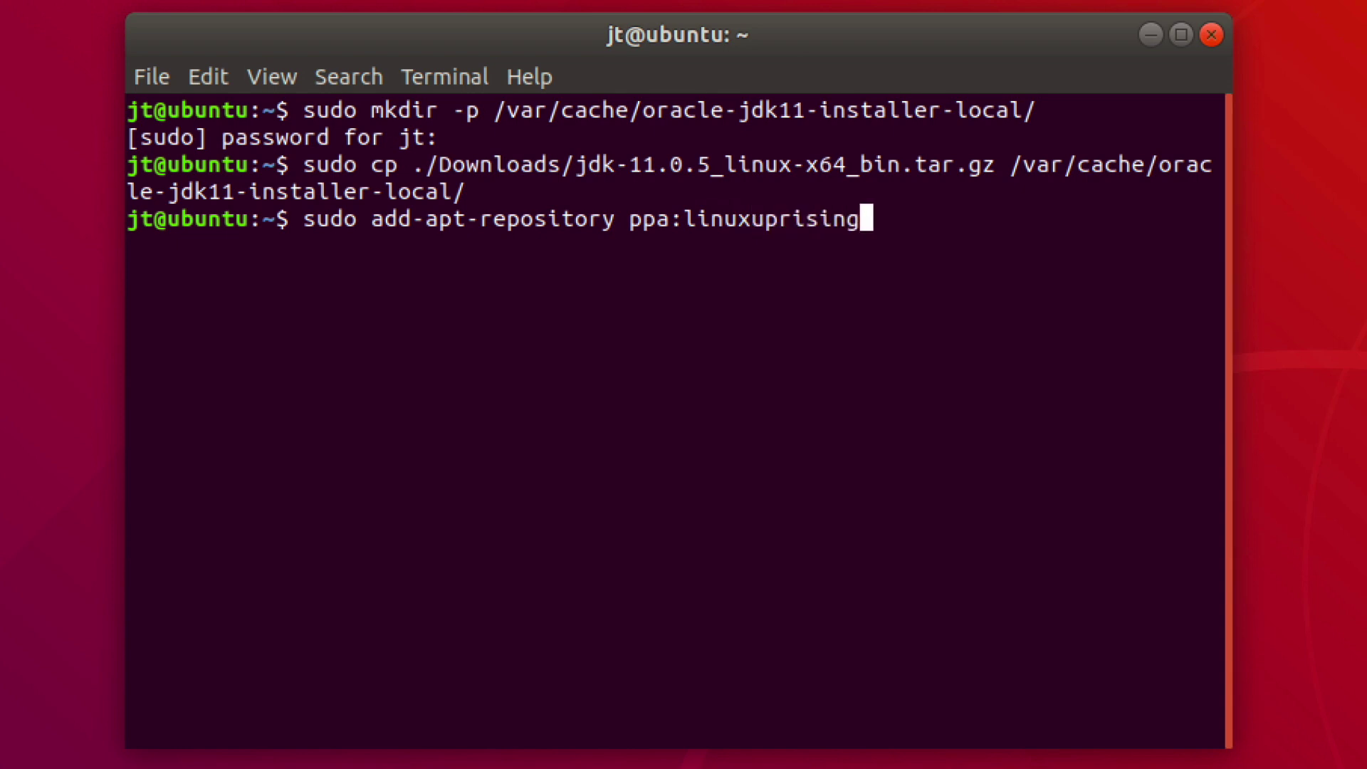
type("/java")
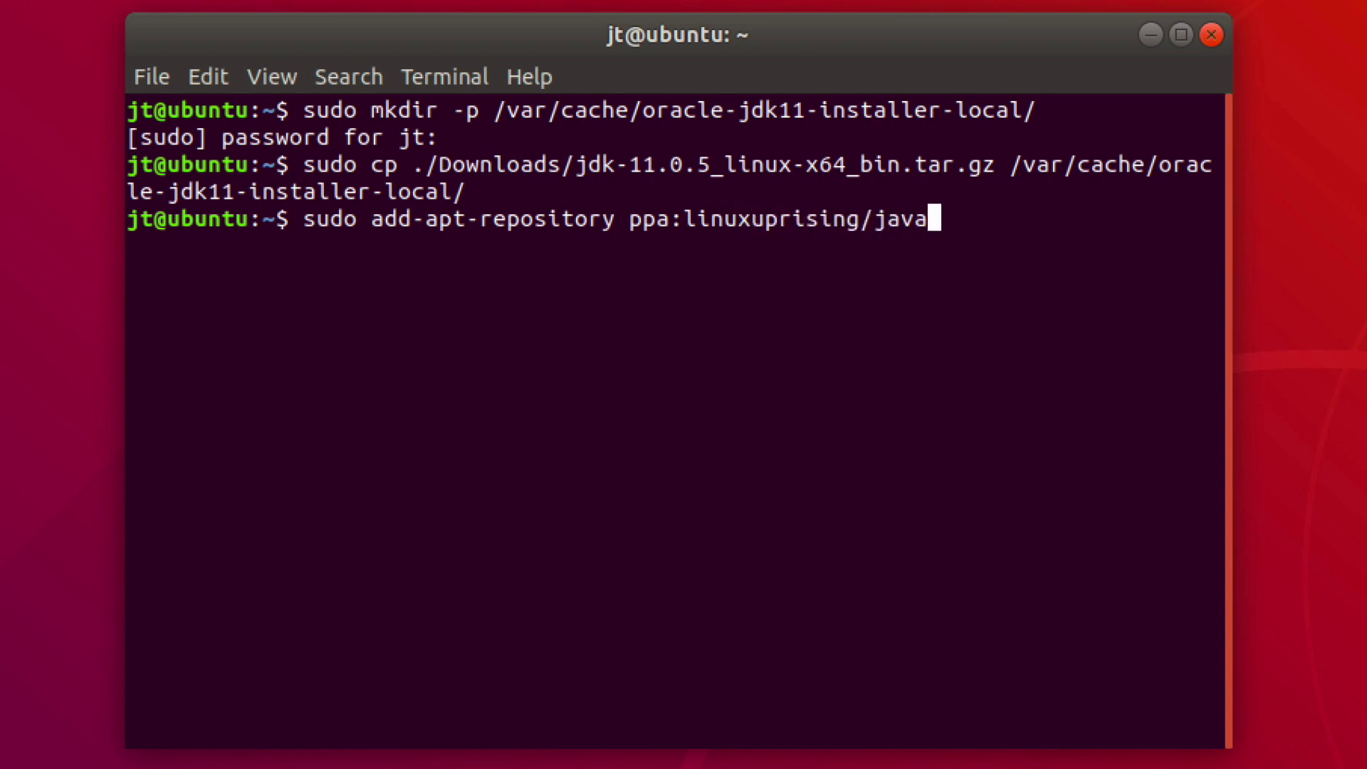
key("Return")
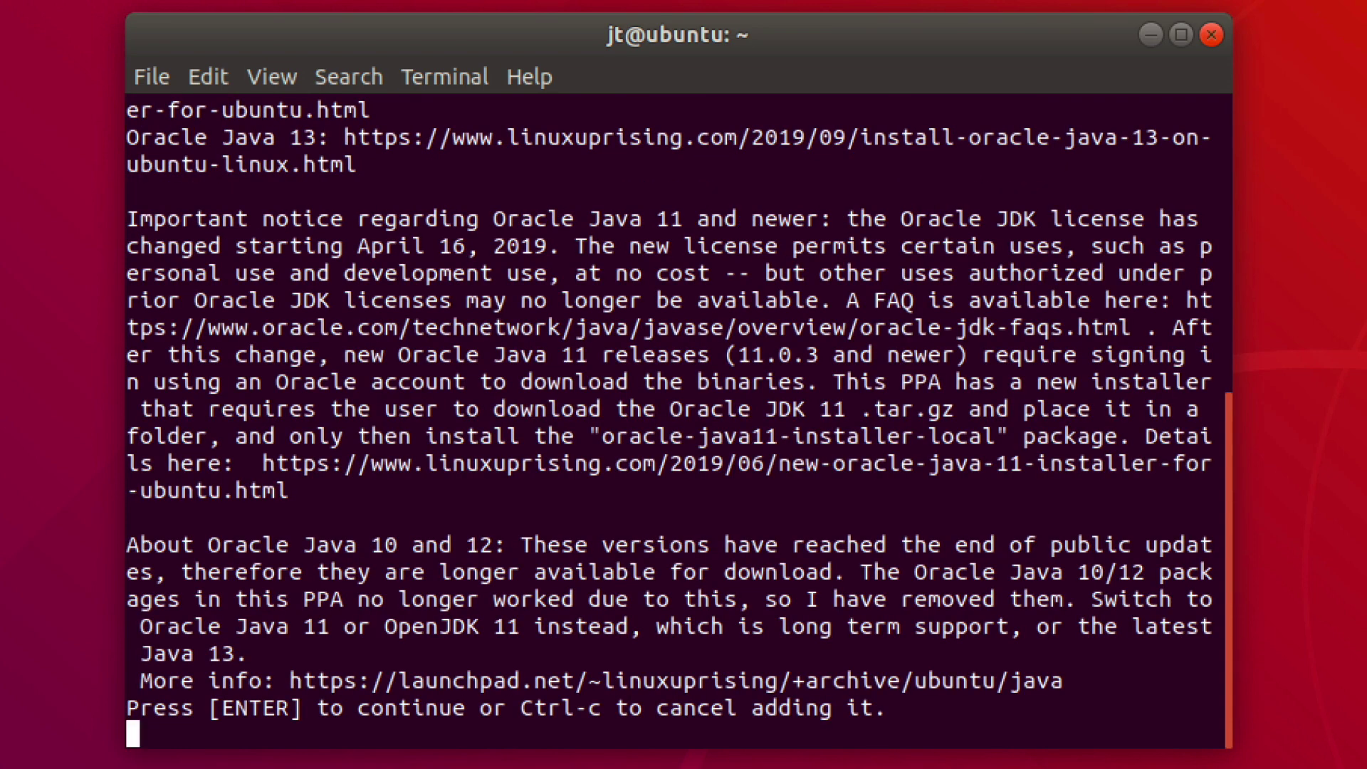
key("Return")
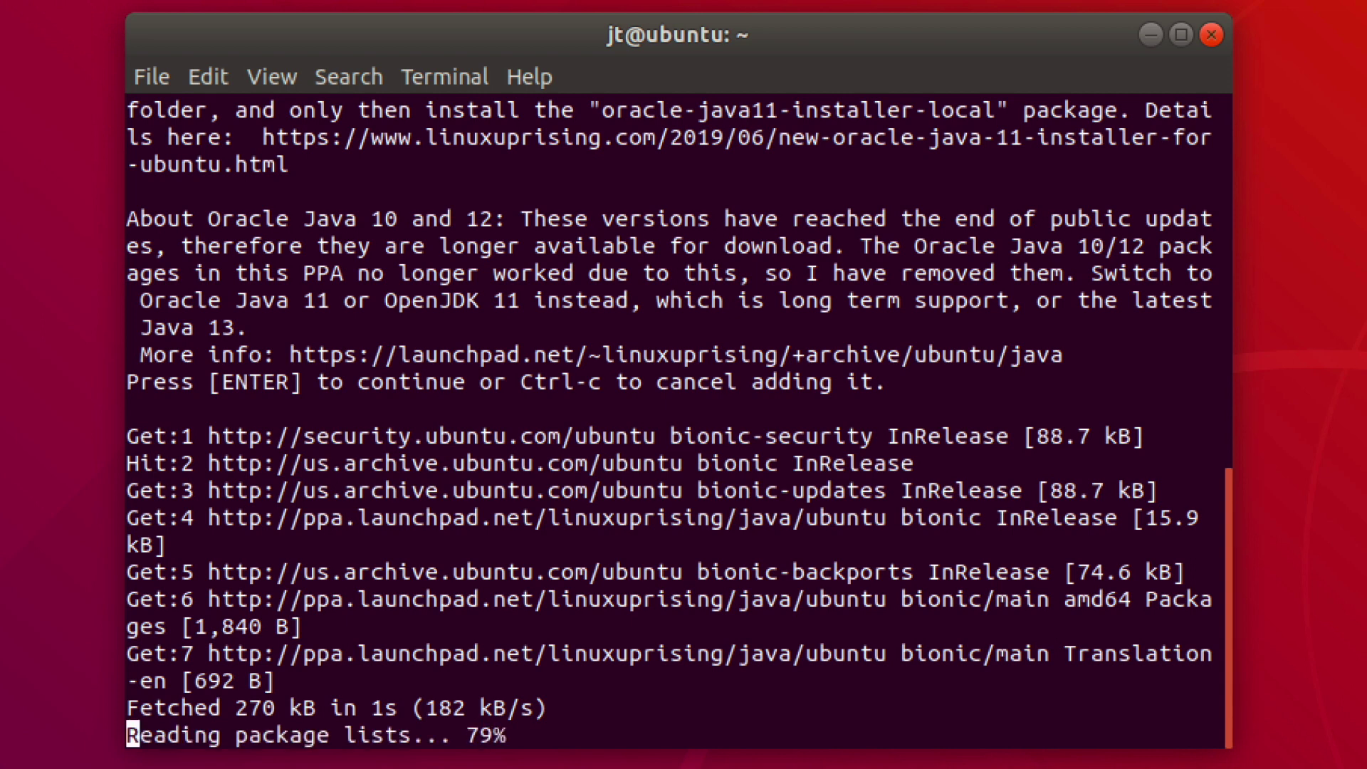
type("su")
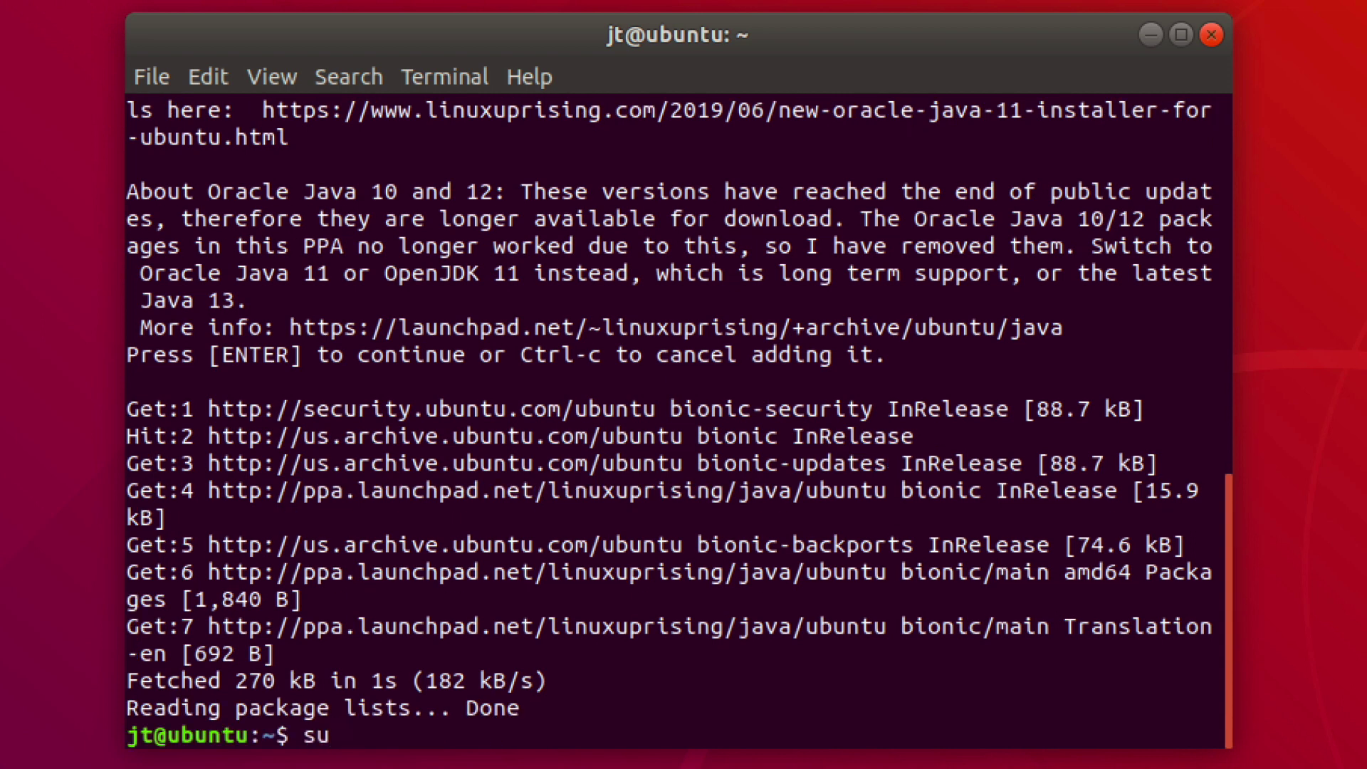
type("do apt")
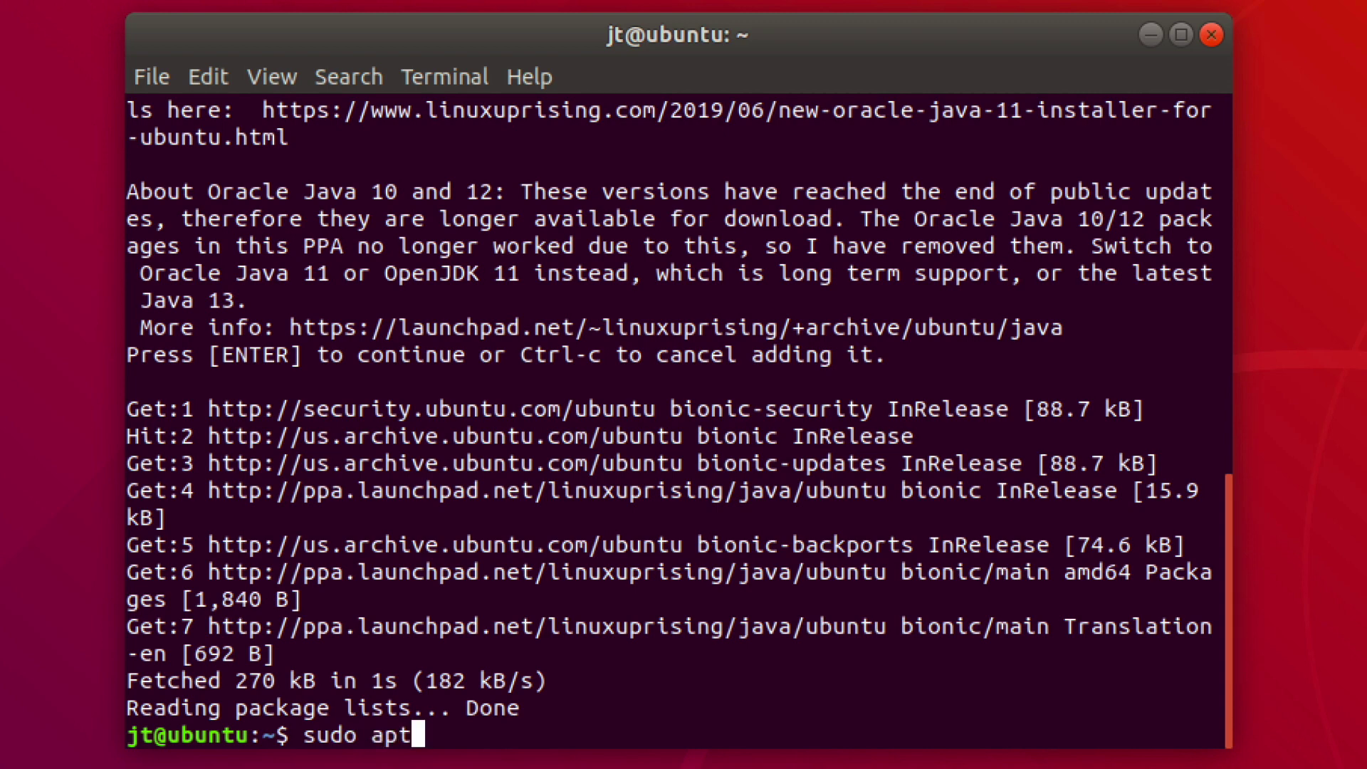
type("-get update")
Refresh package lists, then install oracle-java11-installer-local with apt, confirming with y
key("Return")
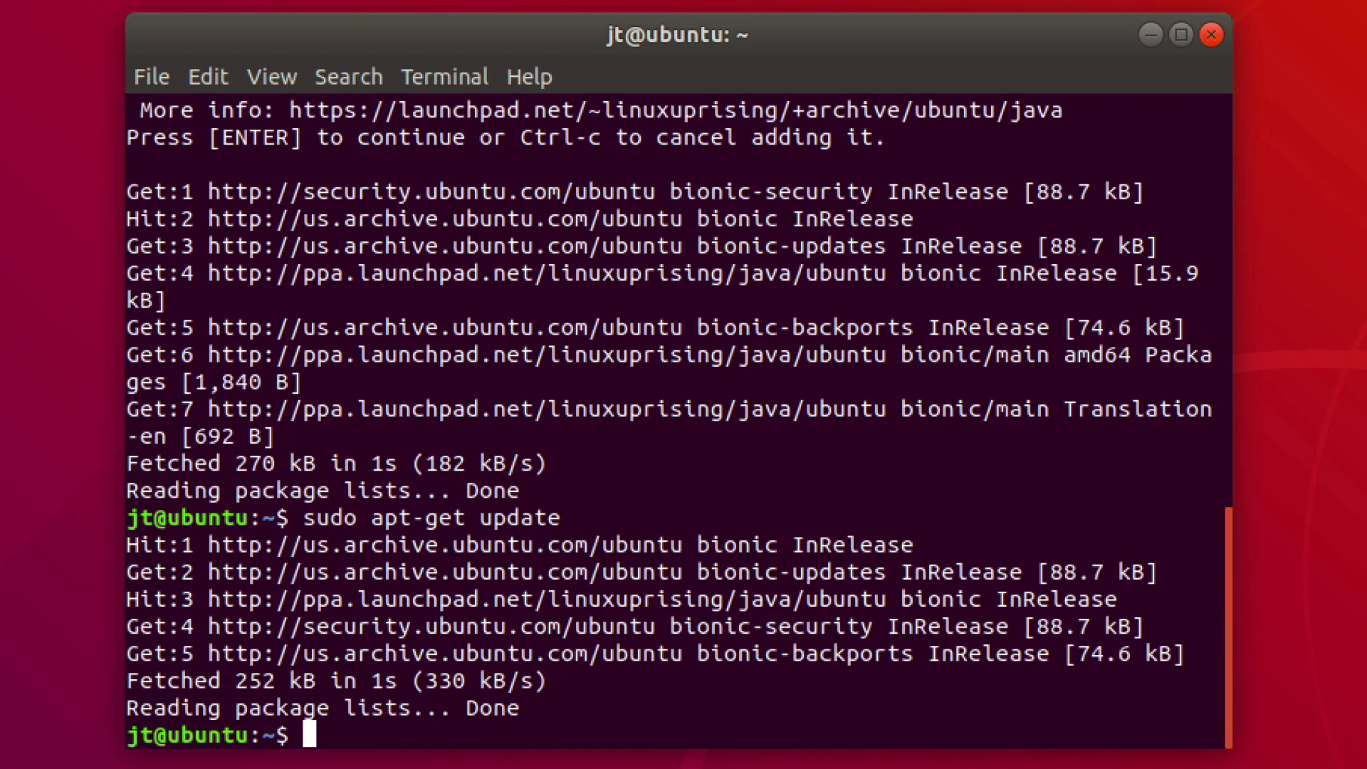
type("sudo ")
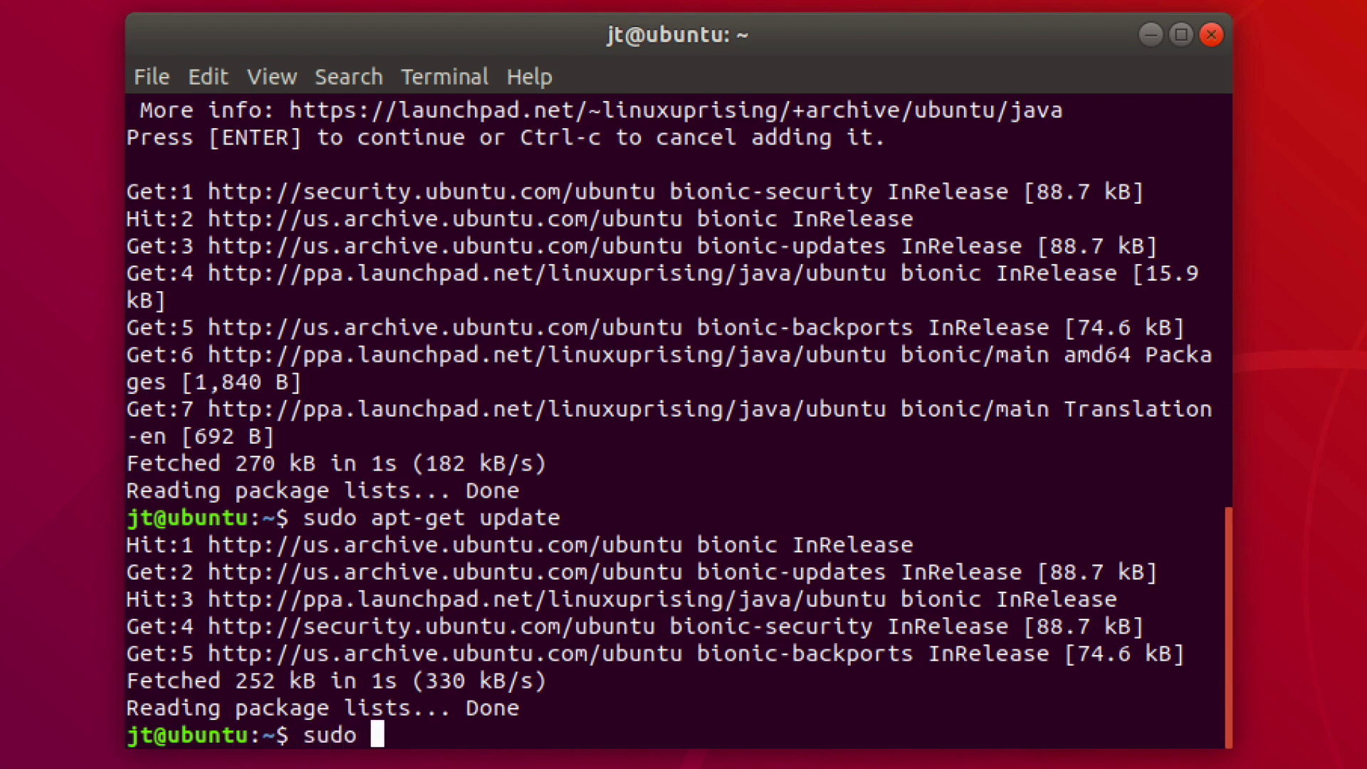
type("apt ")
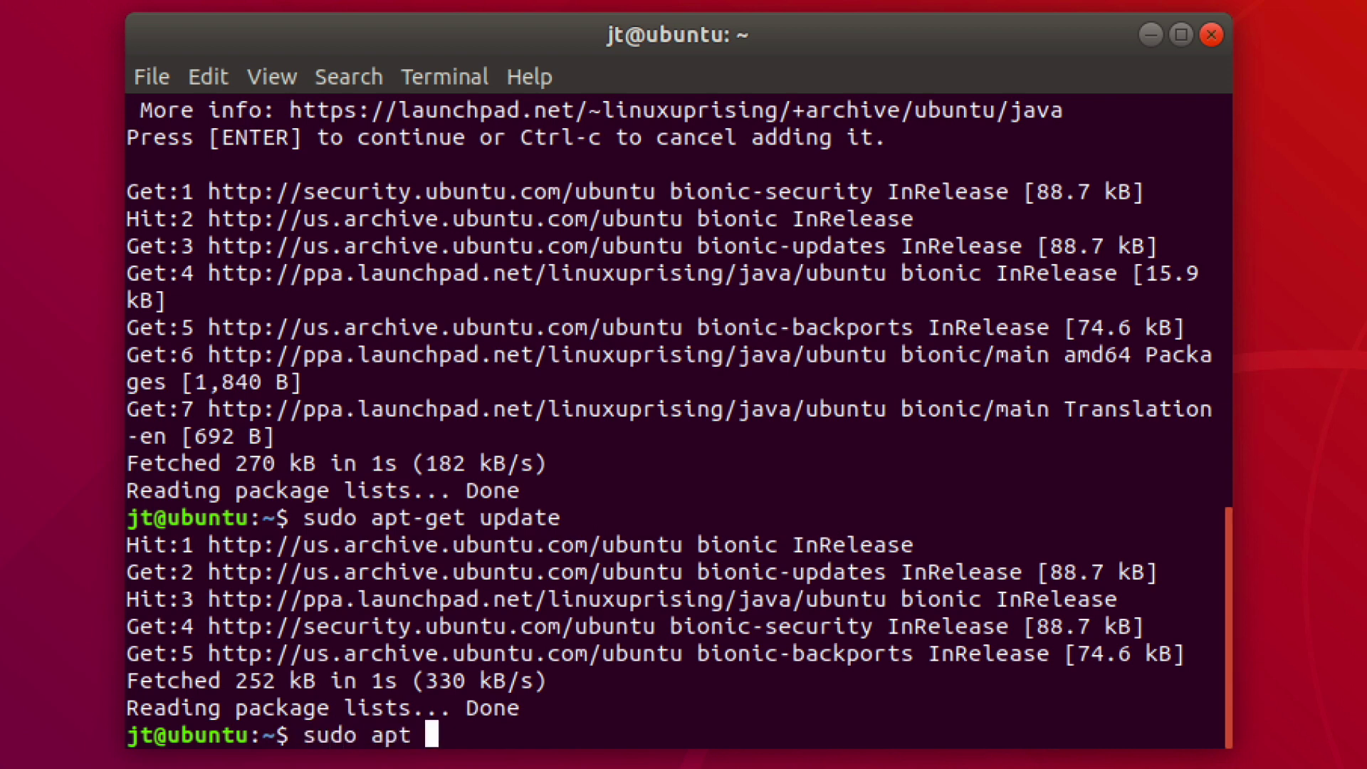
type("install or")
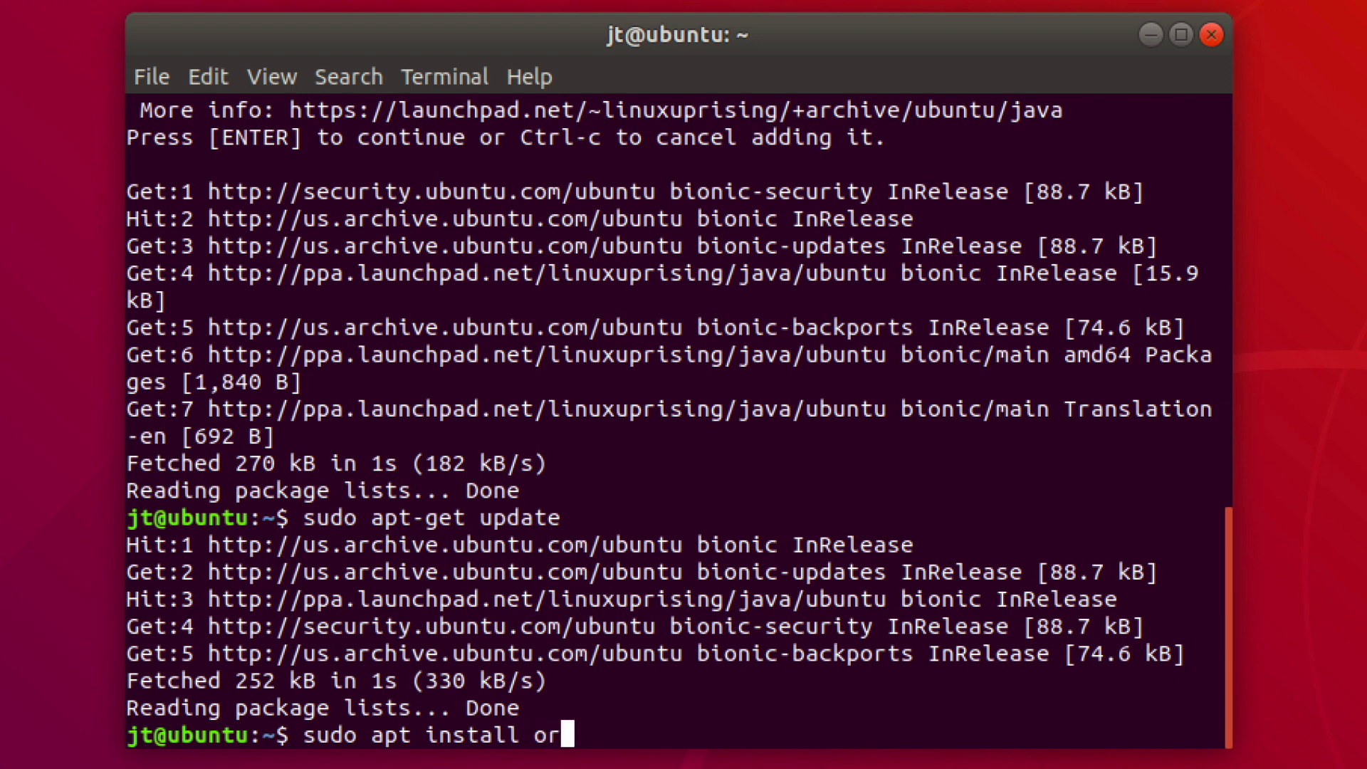
type("acle-")
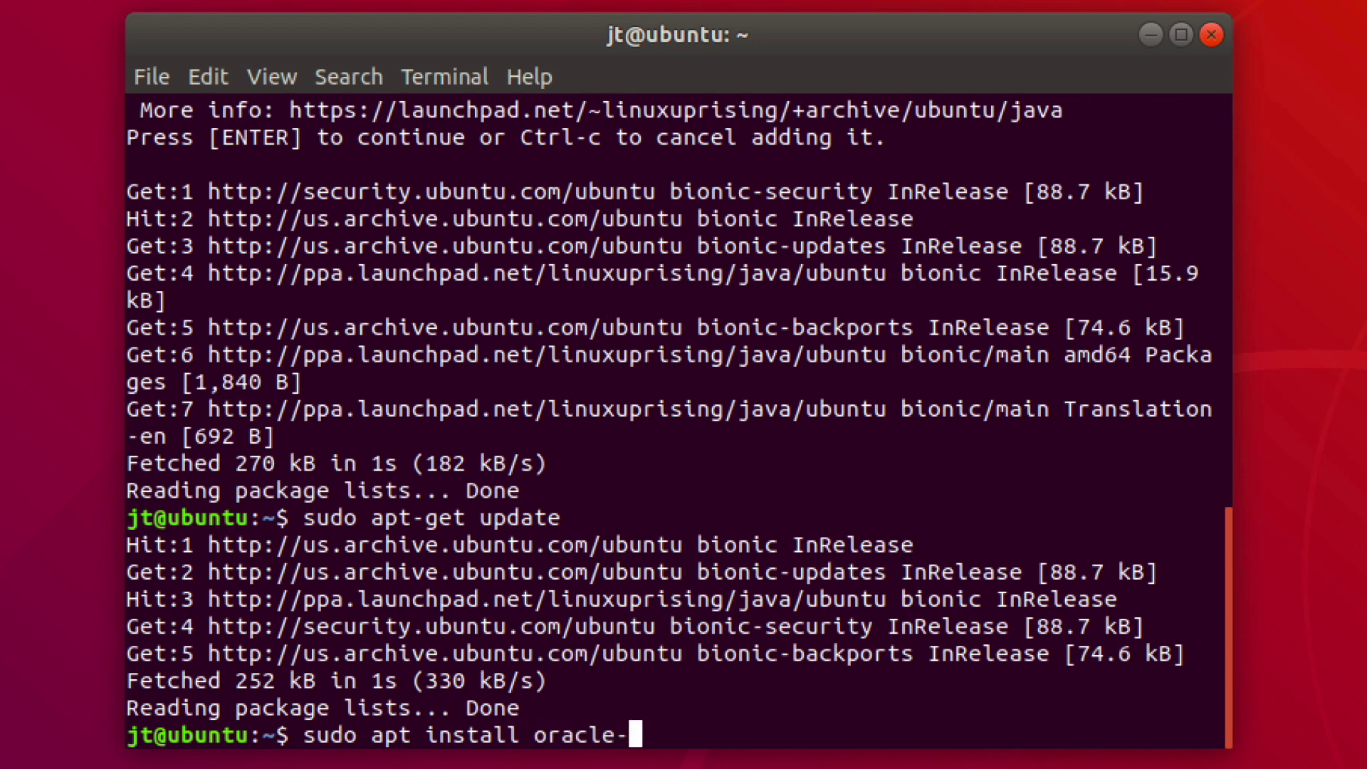
type("java11-inst")
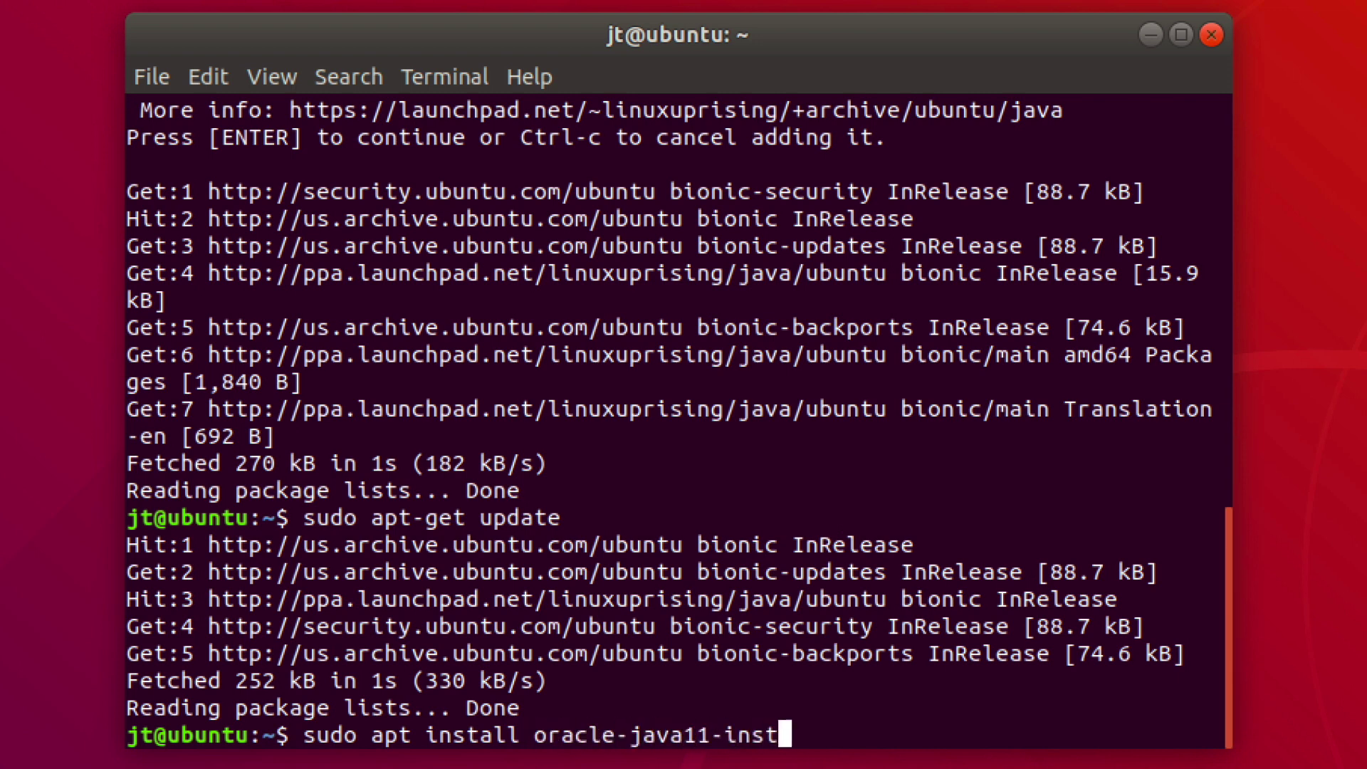
type("aller-local")
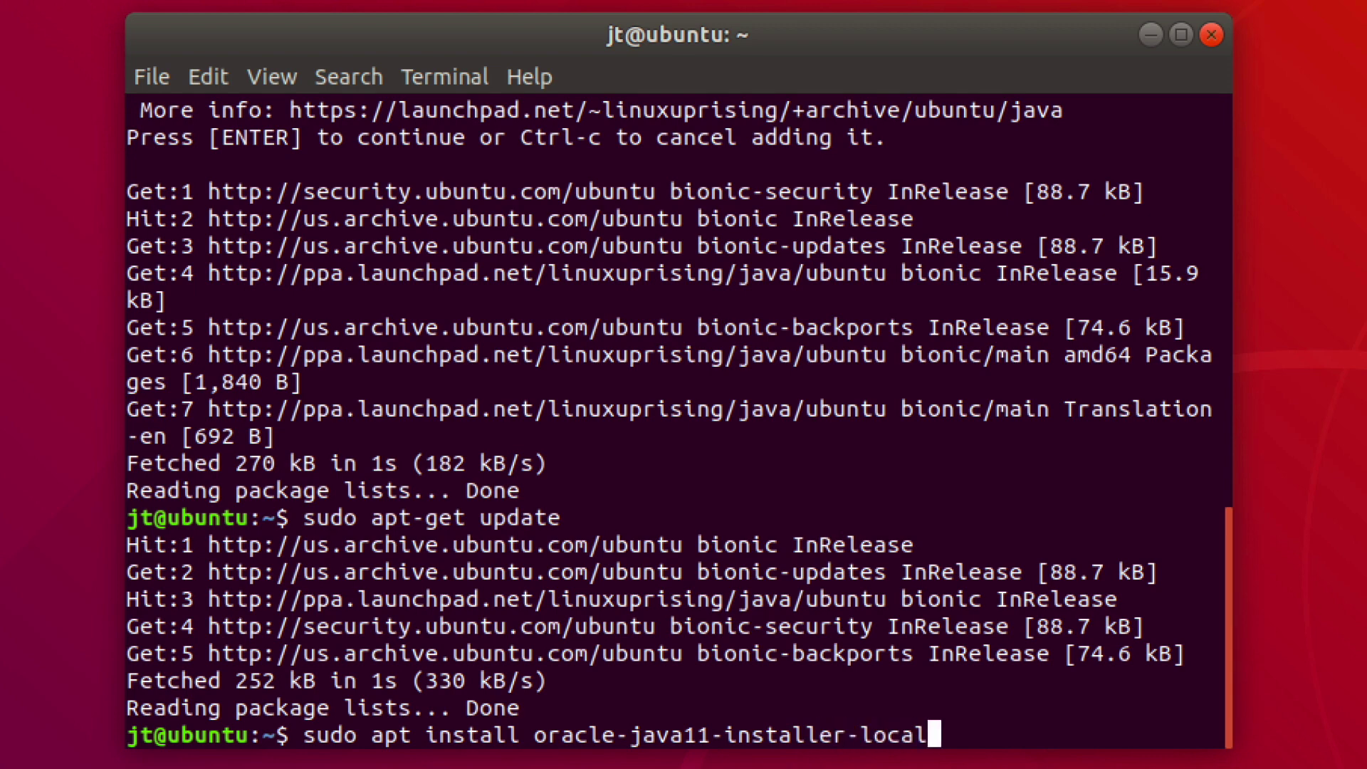
key("Return")
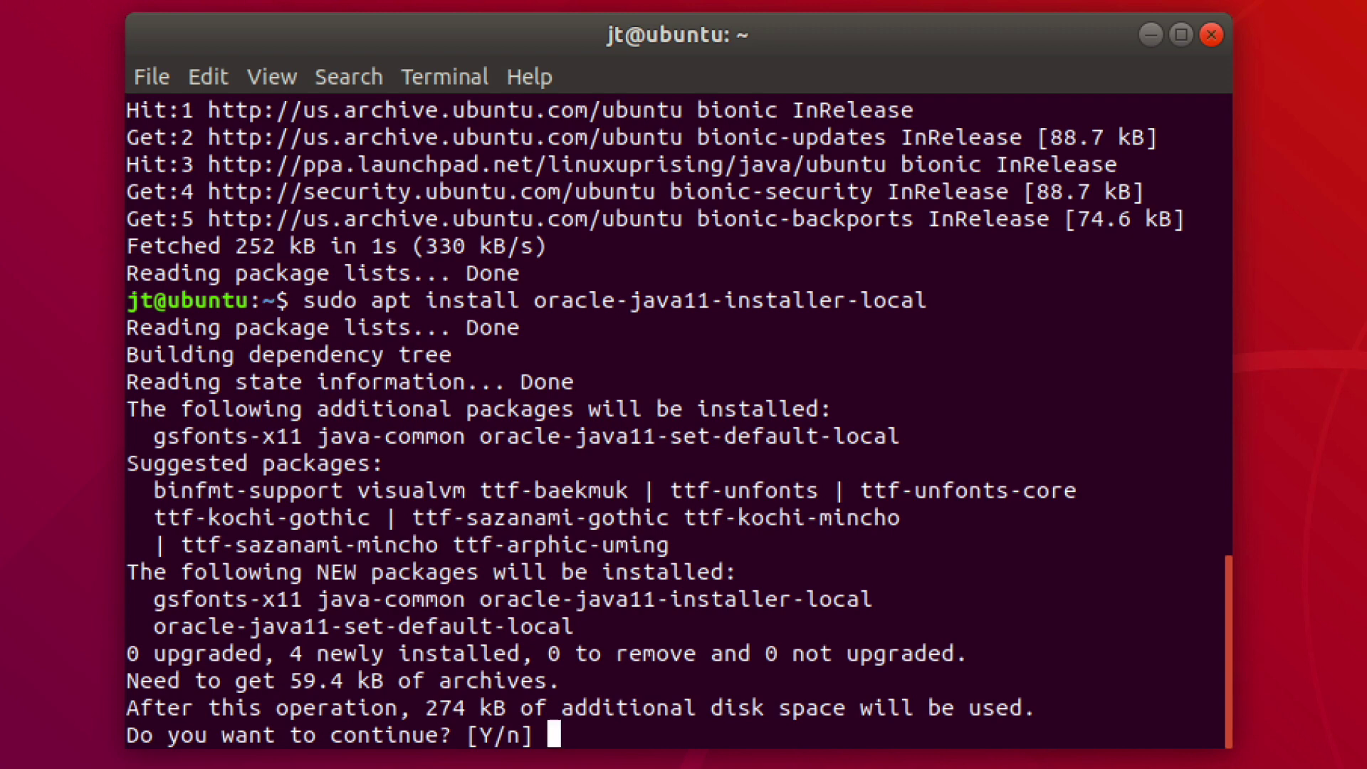
type("y")
key("Return")
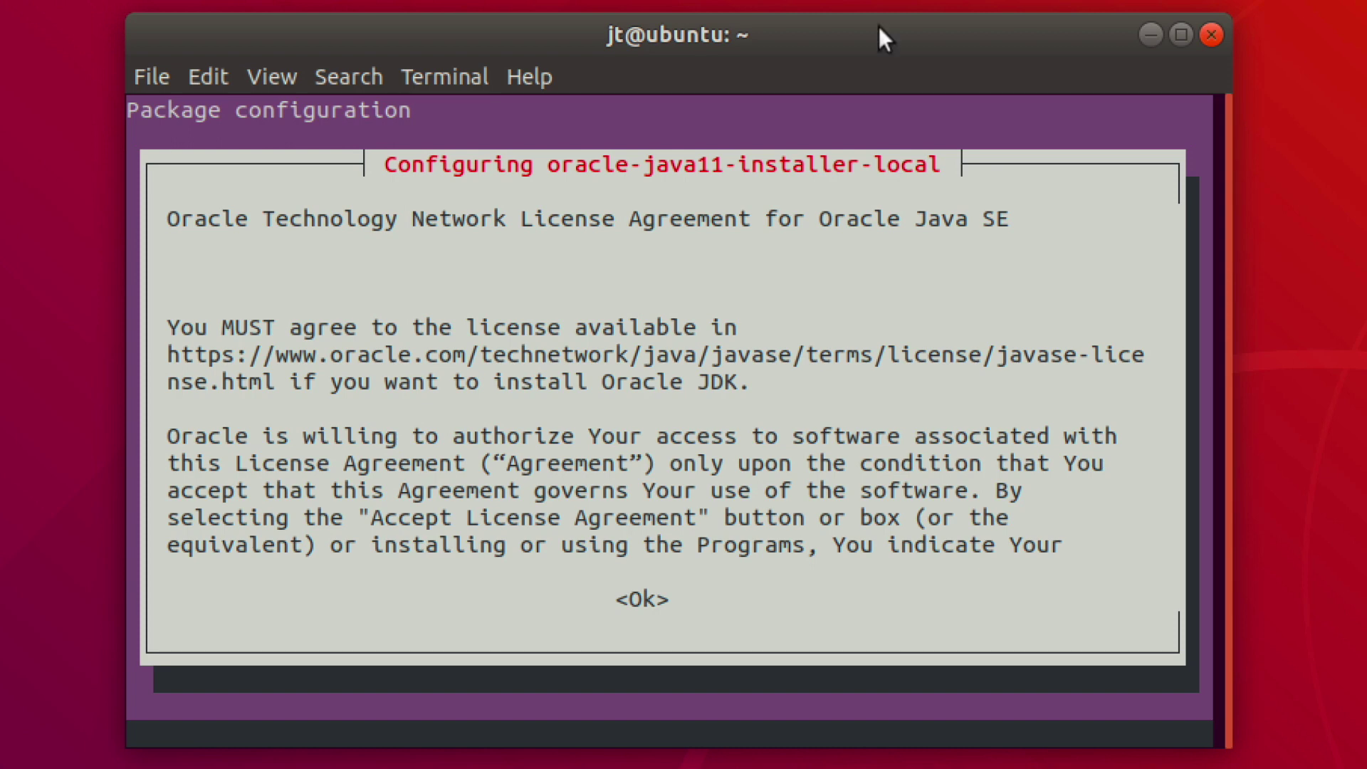
Acknowledge the Oracle license text with Ok and accept its terms with Yes
key("Tab")
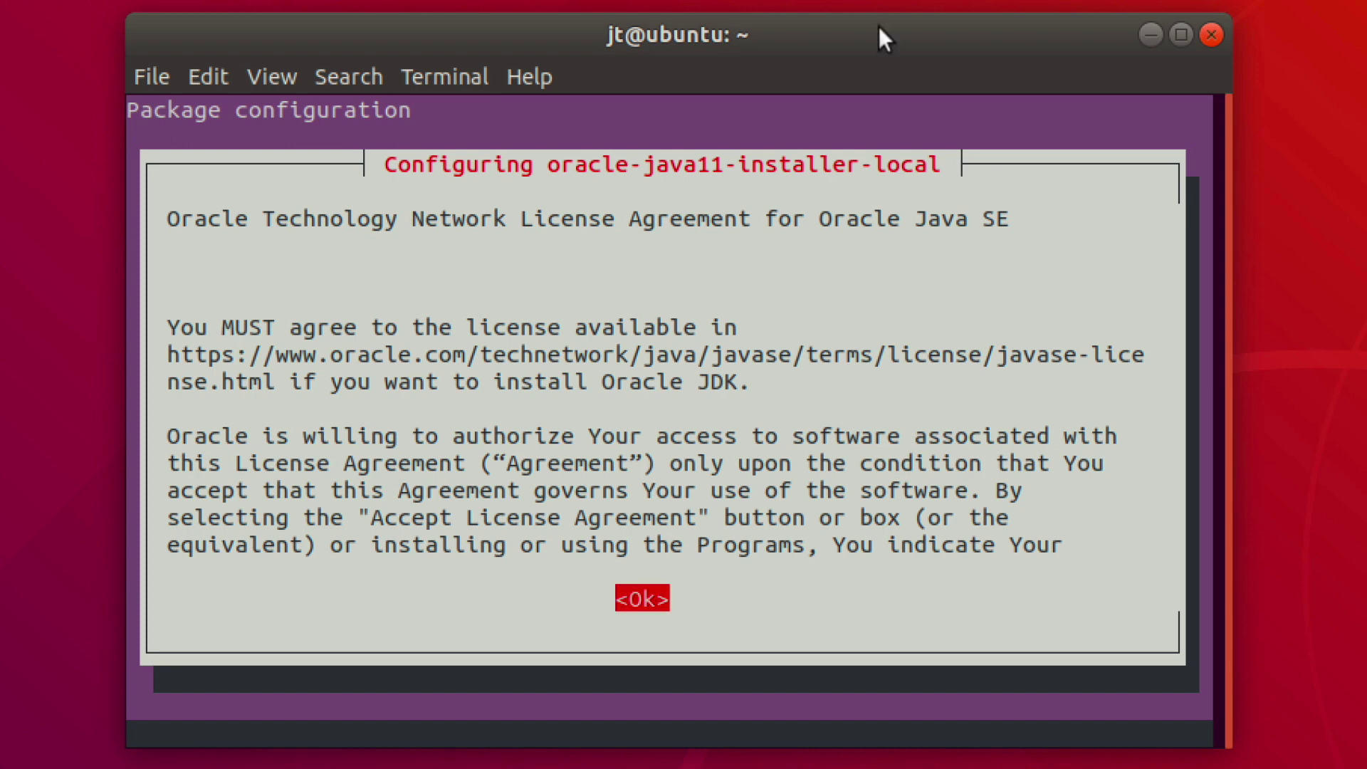
key("Return")
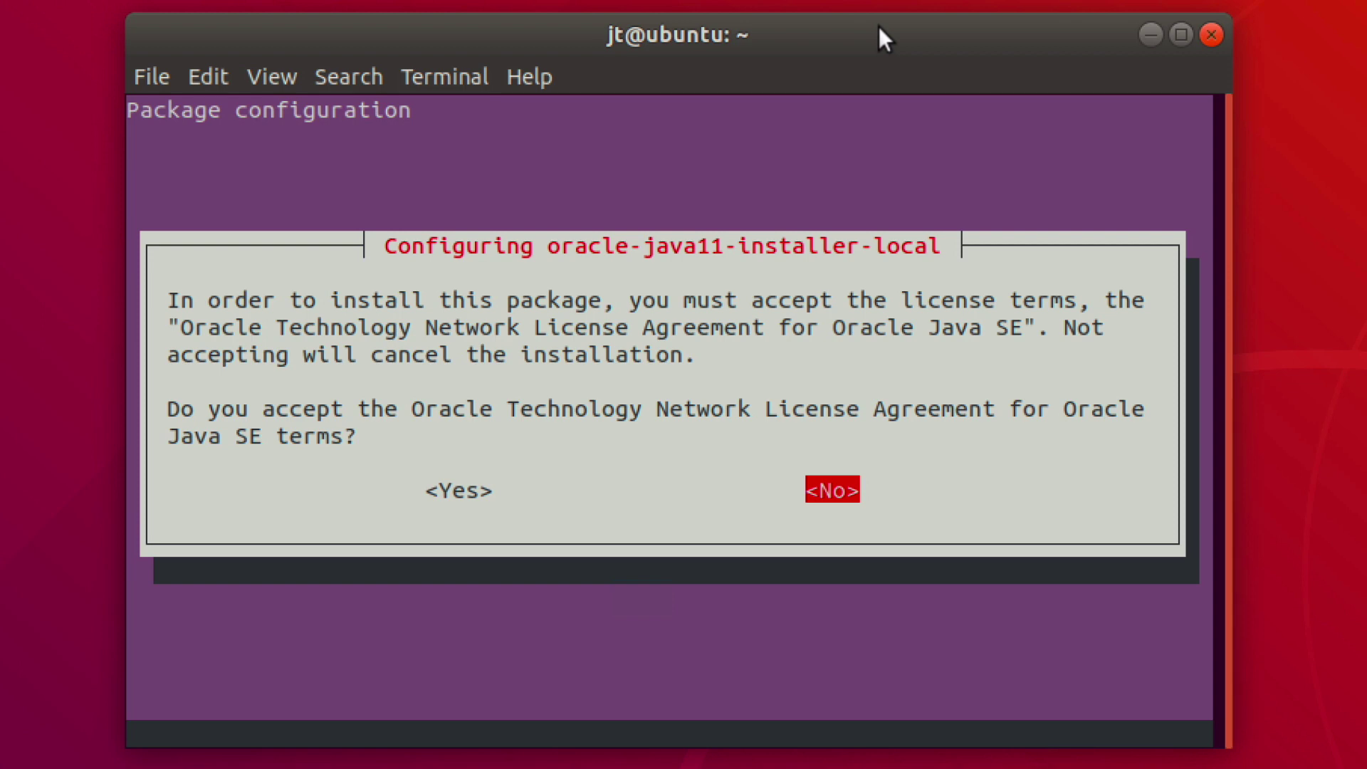
key("Tab")
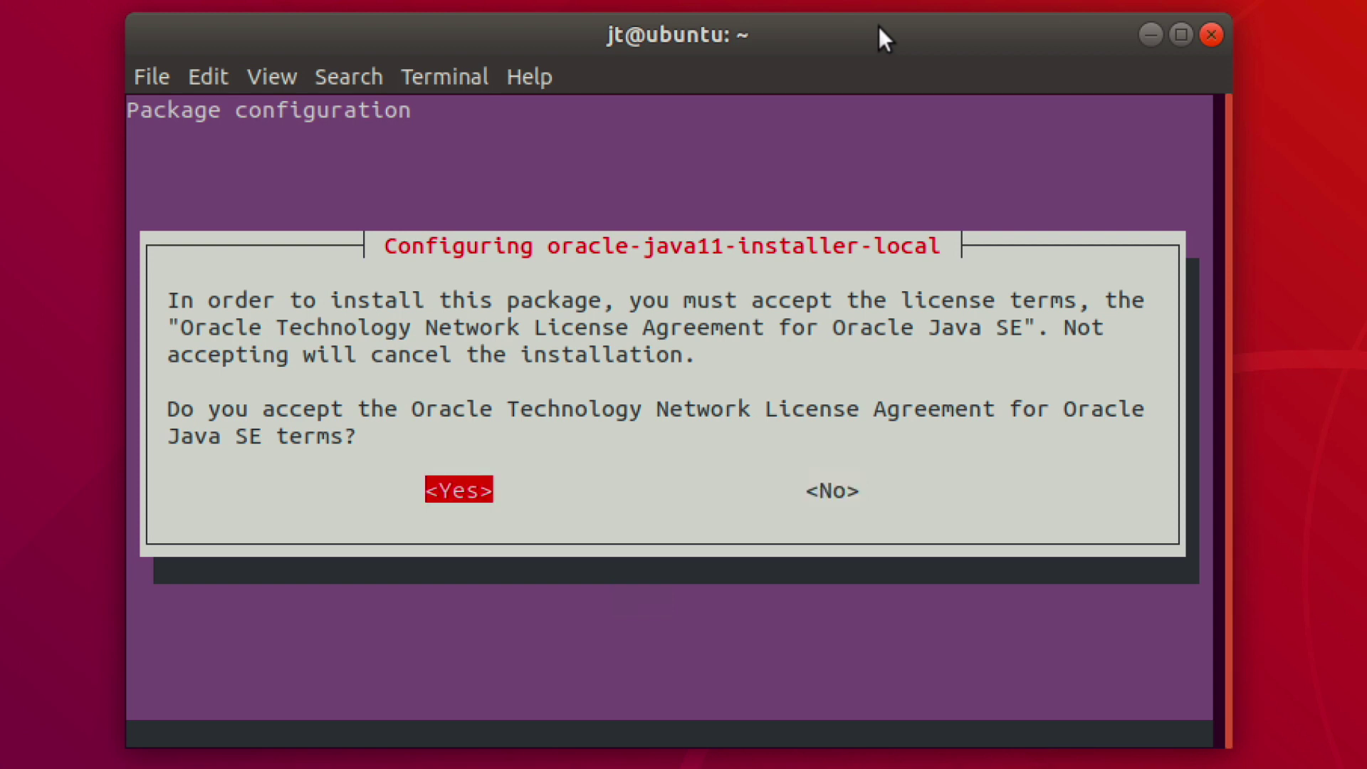
key("Return")
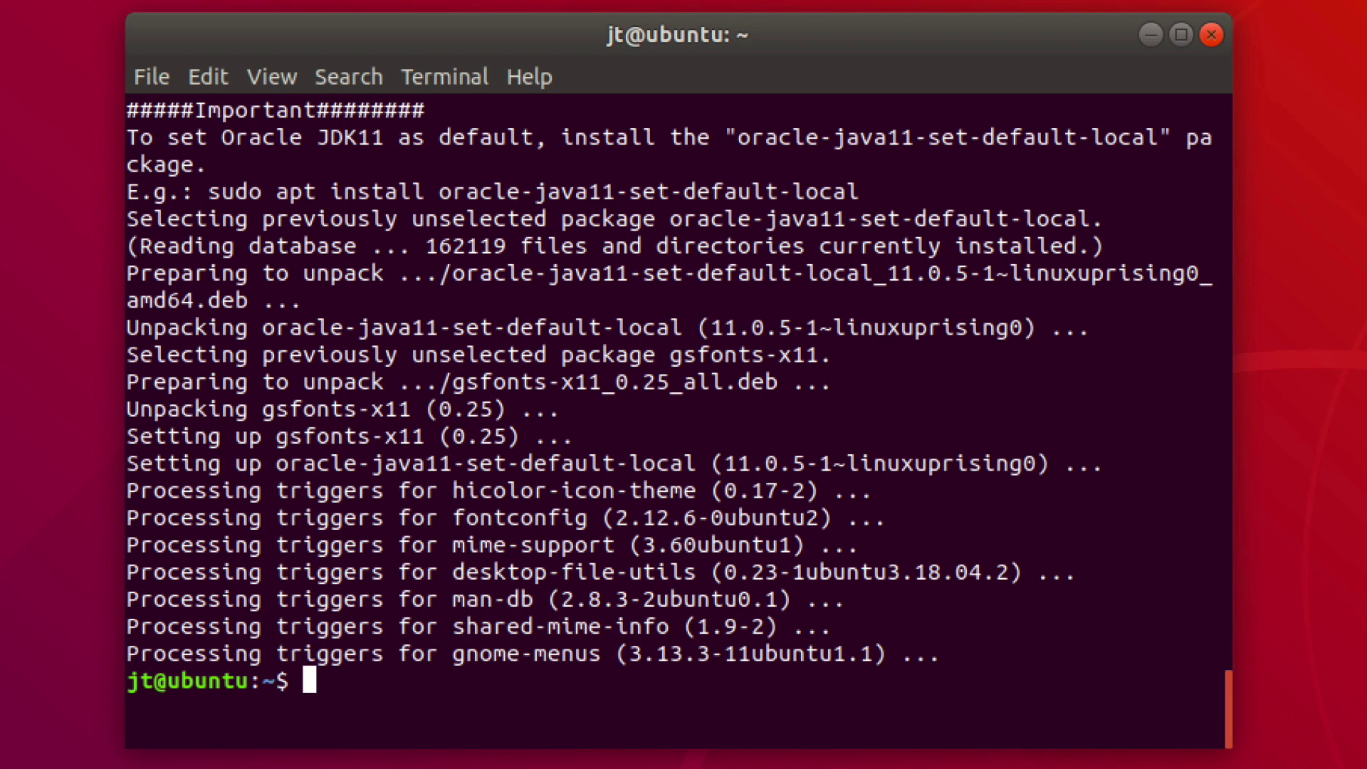
Run sudo apt-get install oracle-java11-set-default-local, which reports it is already the newest version
type("sudo apt-get")
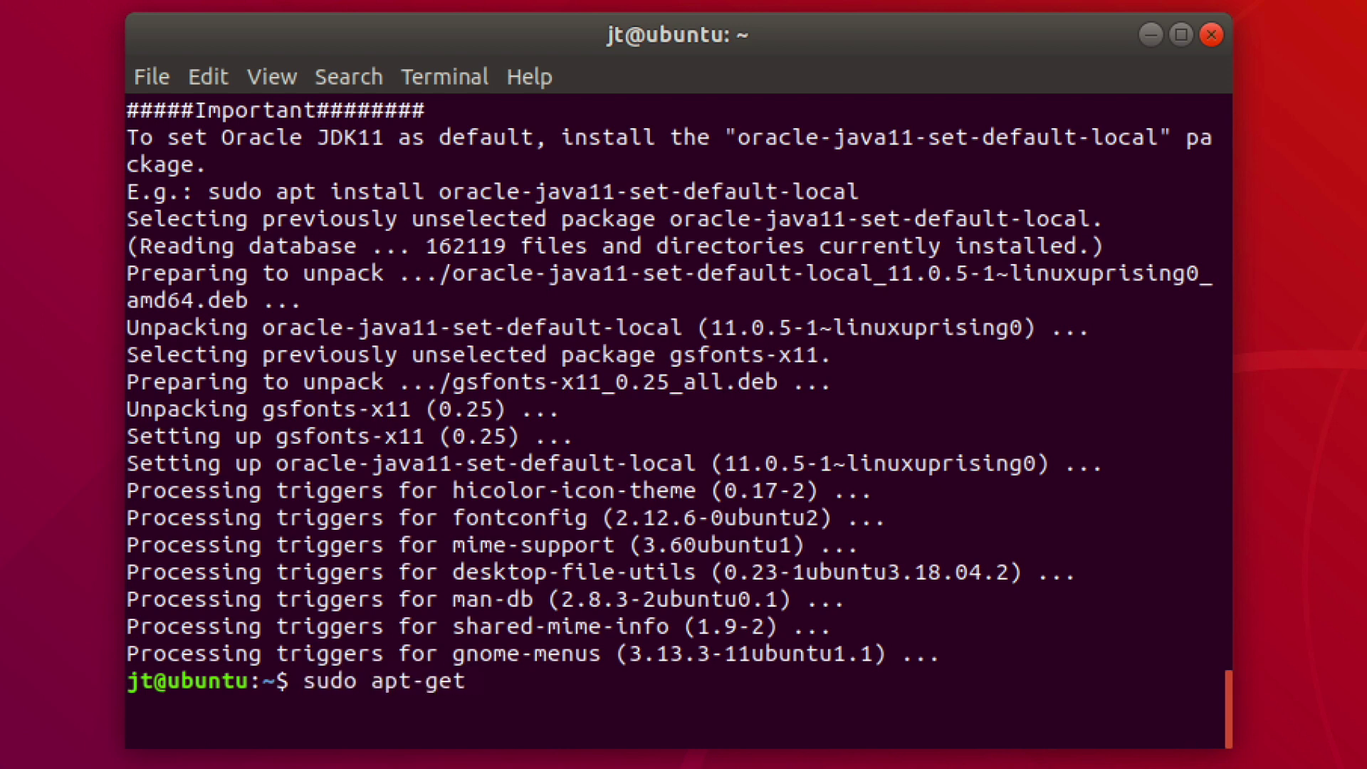
type(" install oracle")
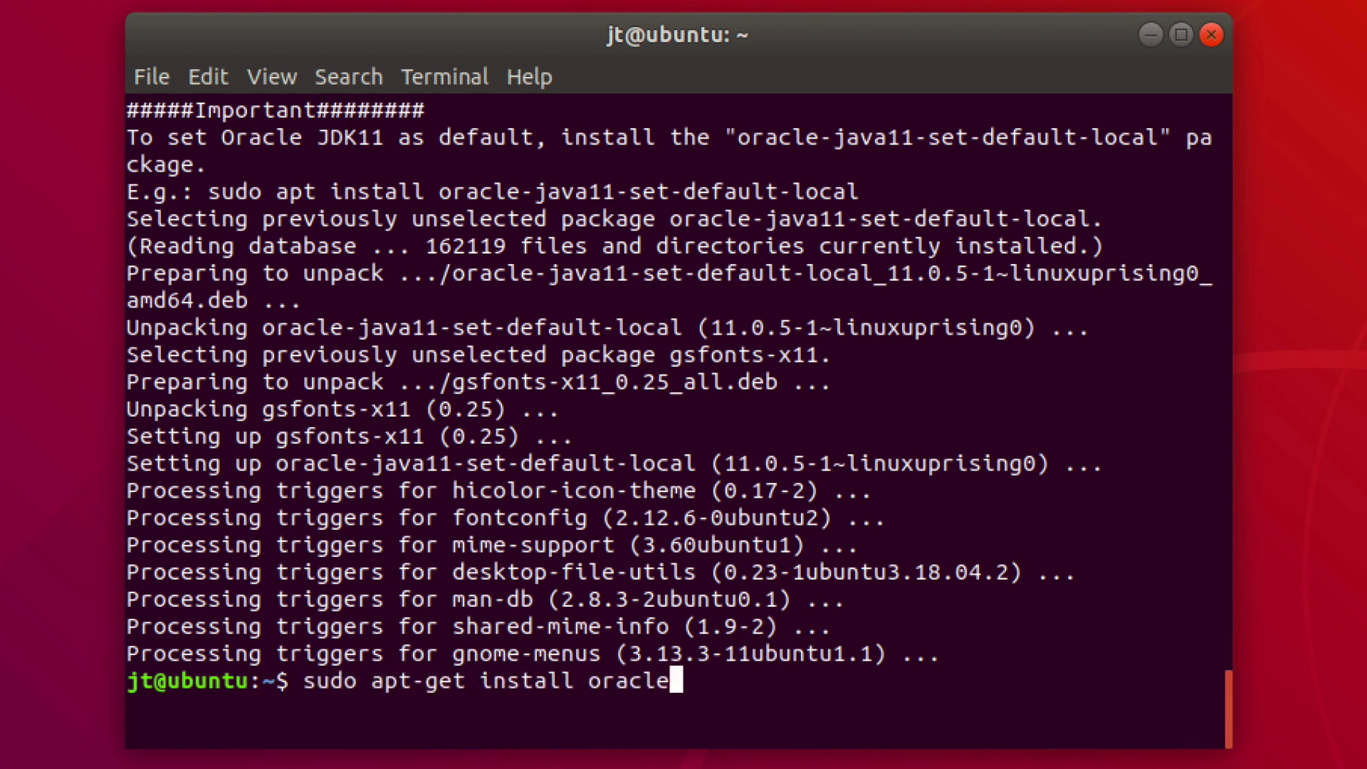
type("-java")
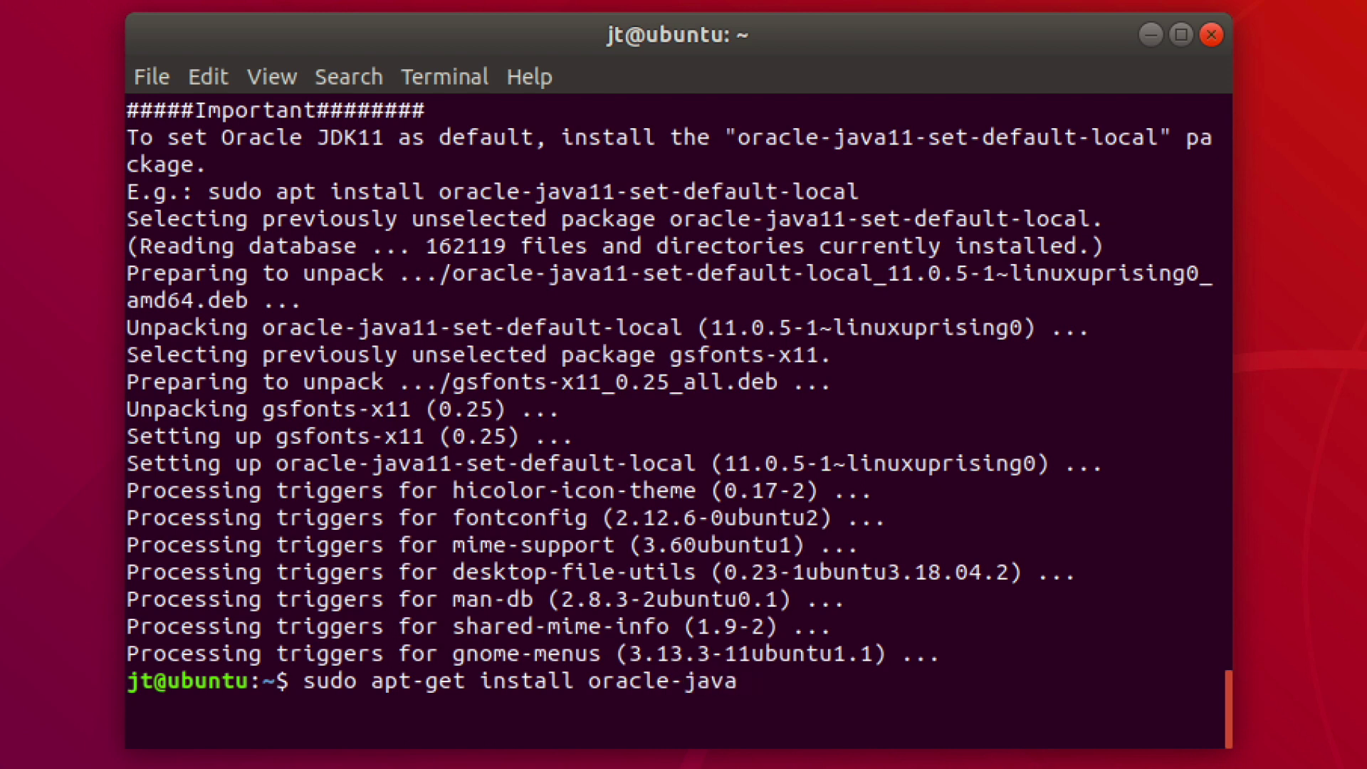
type("11-set-defau")
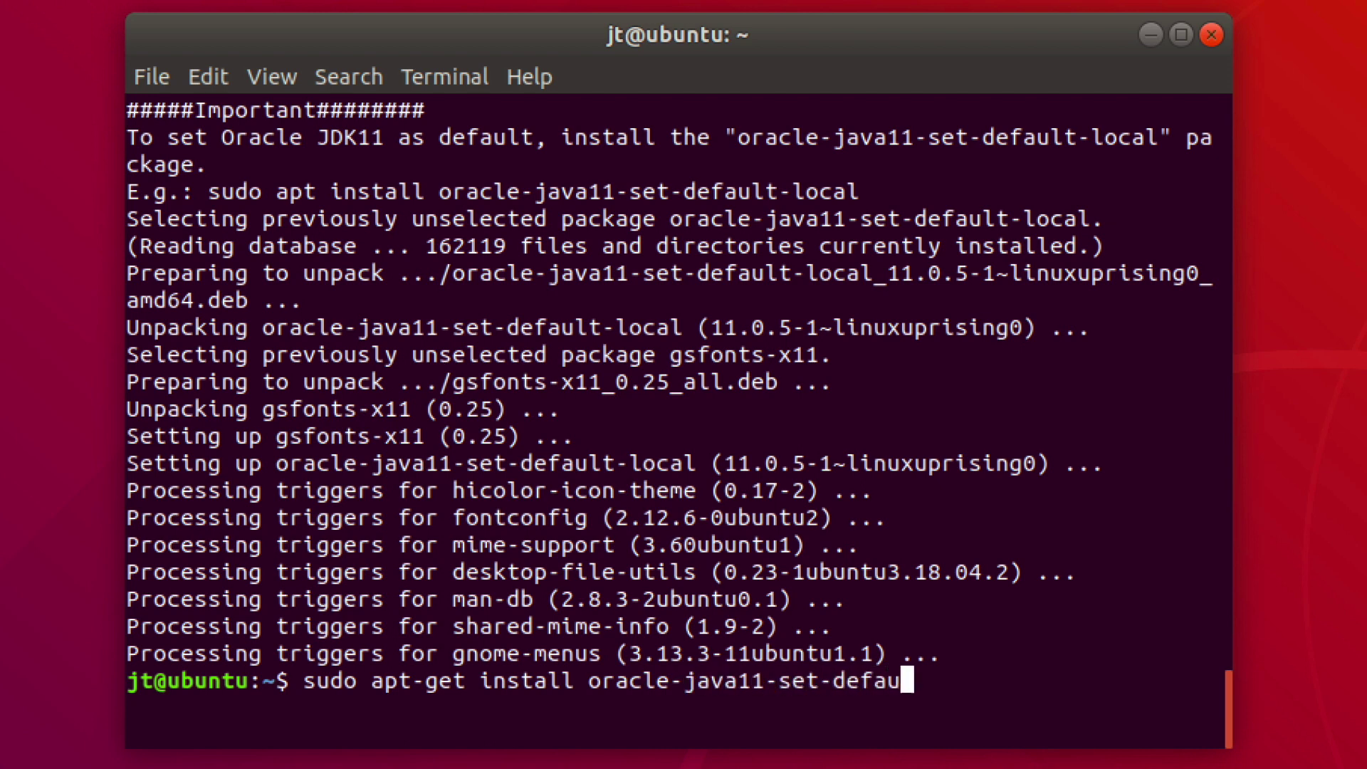
type("lt-local")
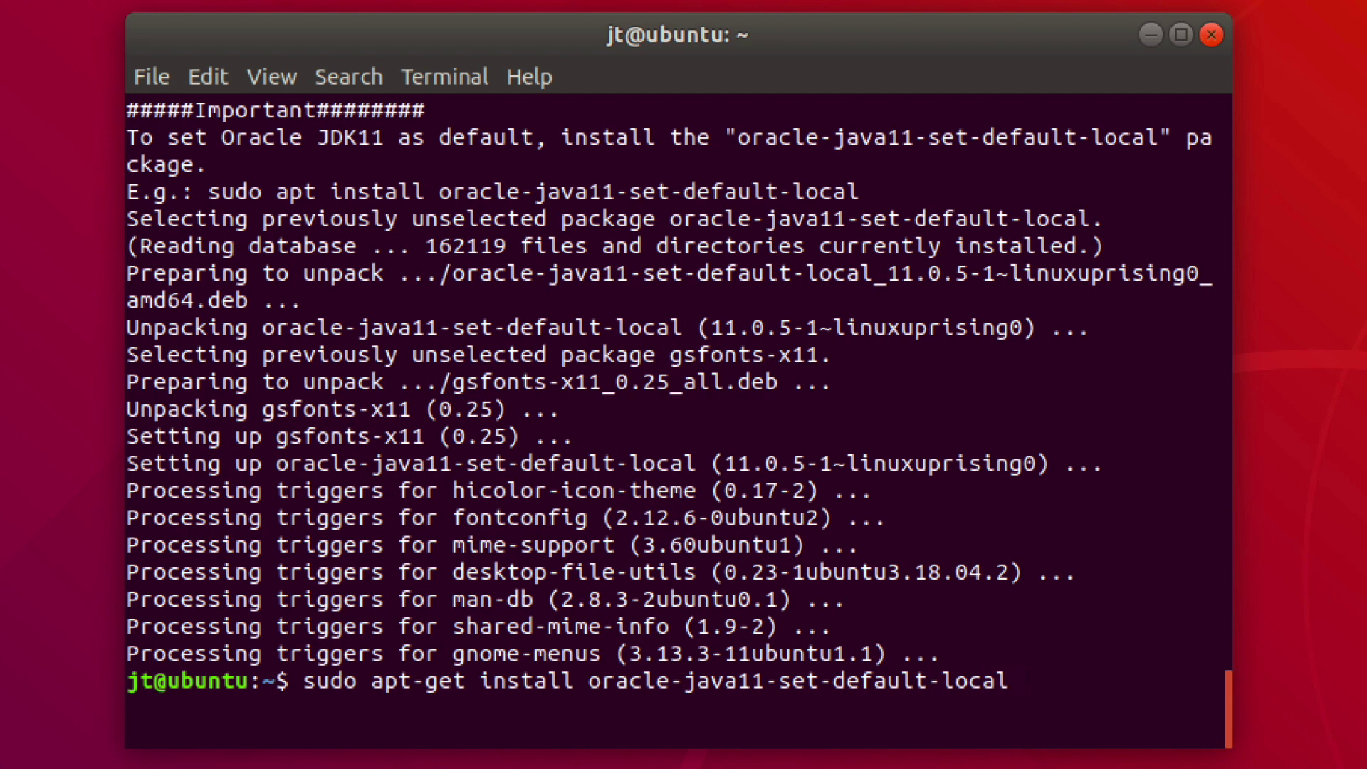
key("Return")
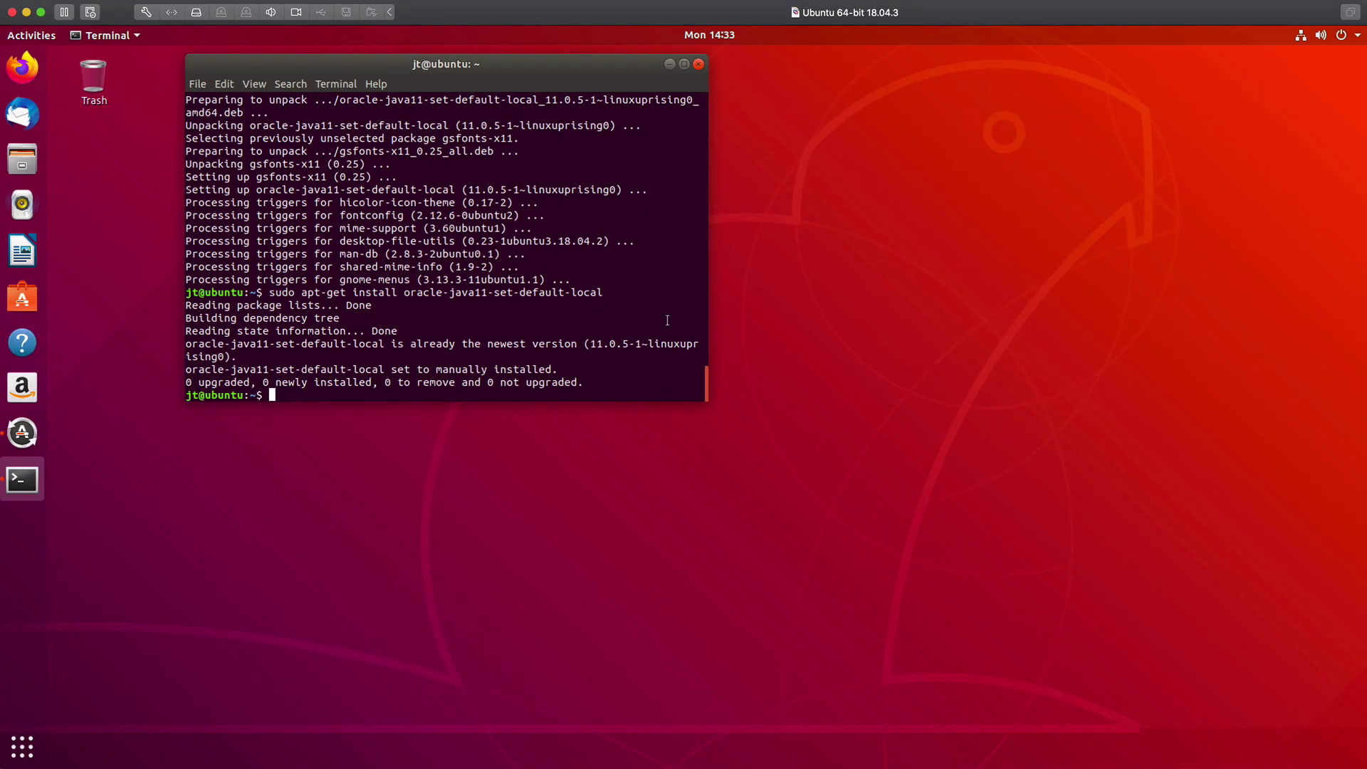
In a new terminal window, locate the java command with which java
left_click(93, 36)
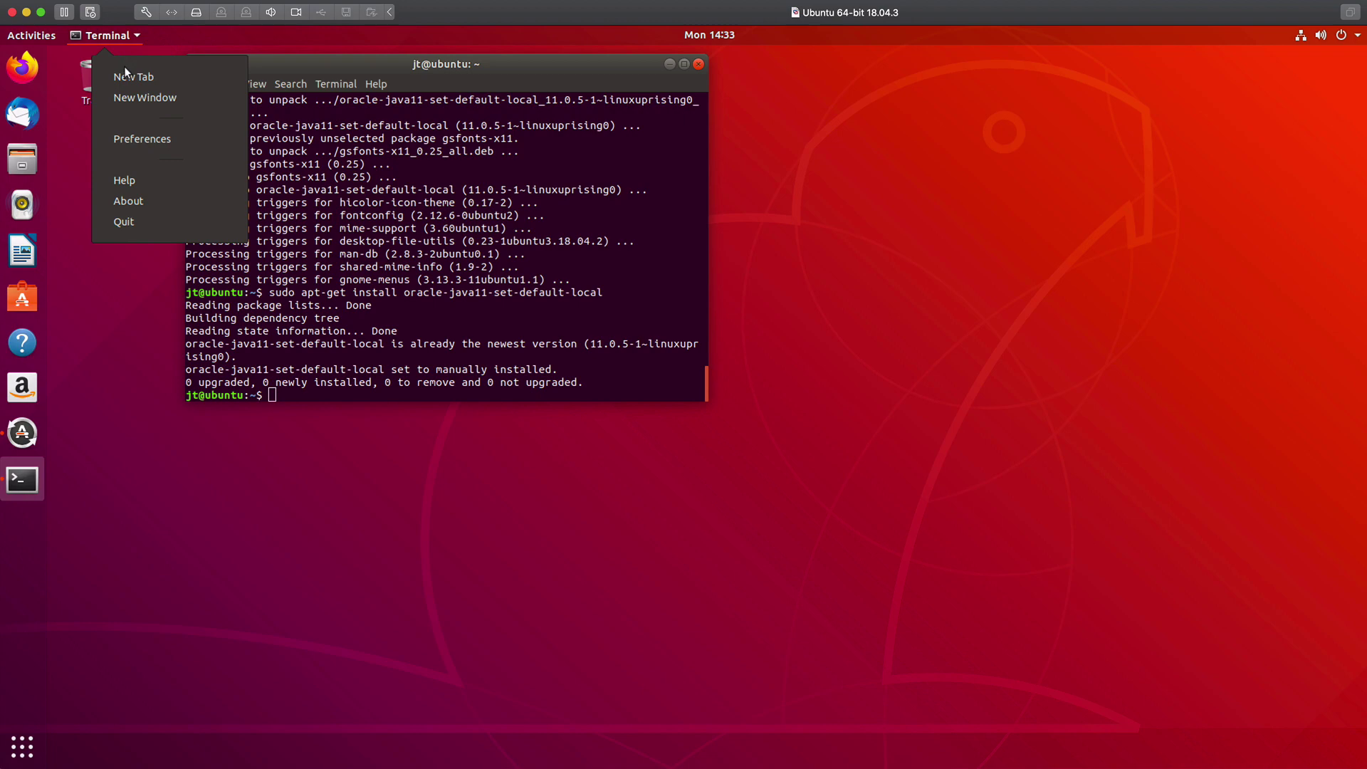
left_click(134, 96)
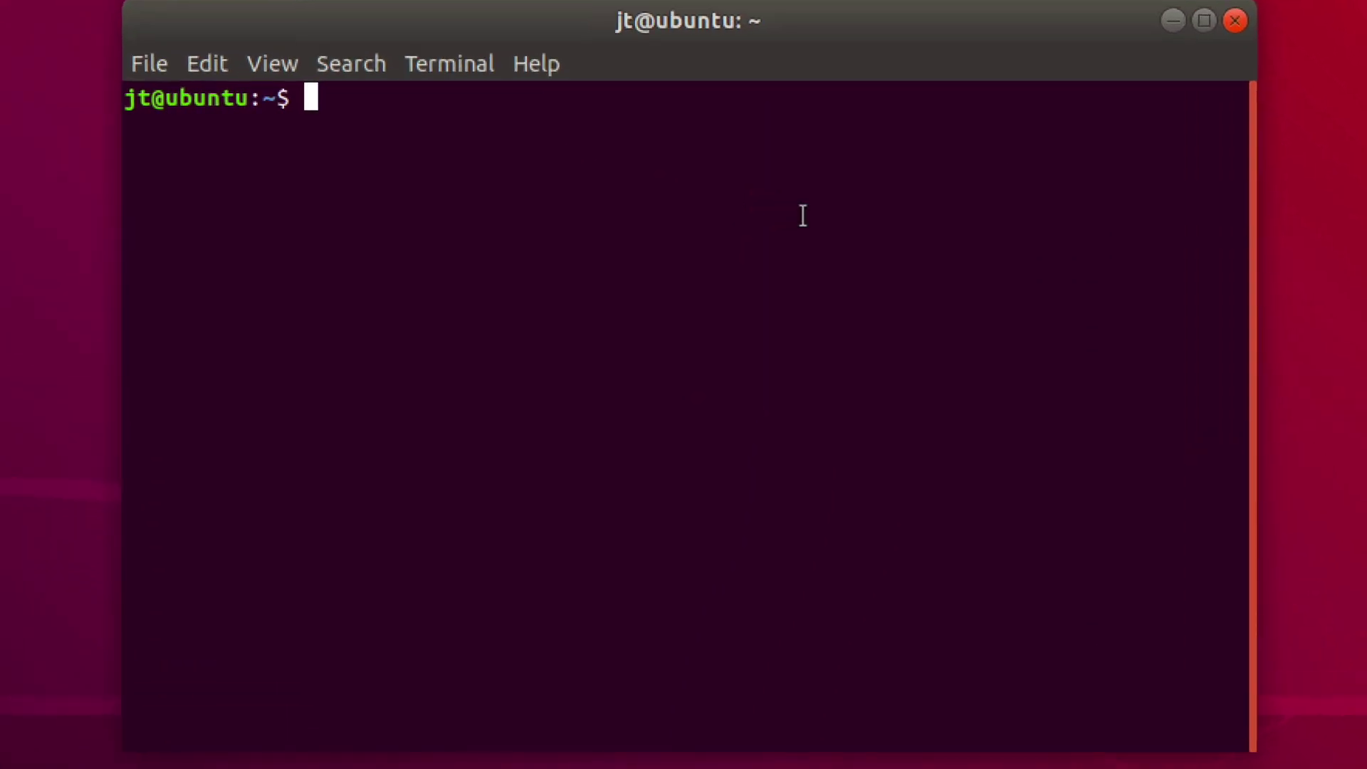
type("which")
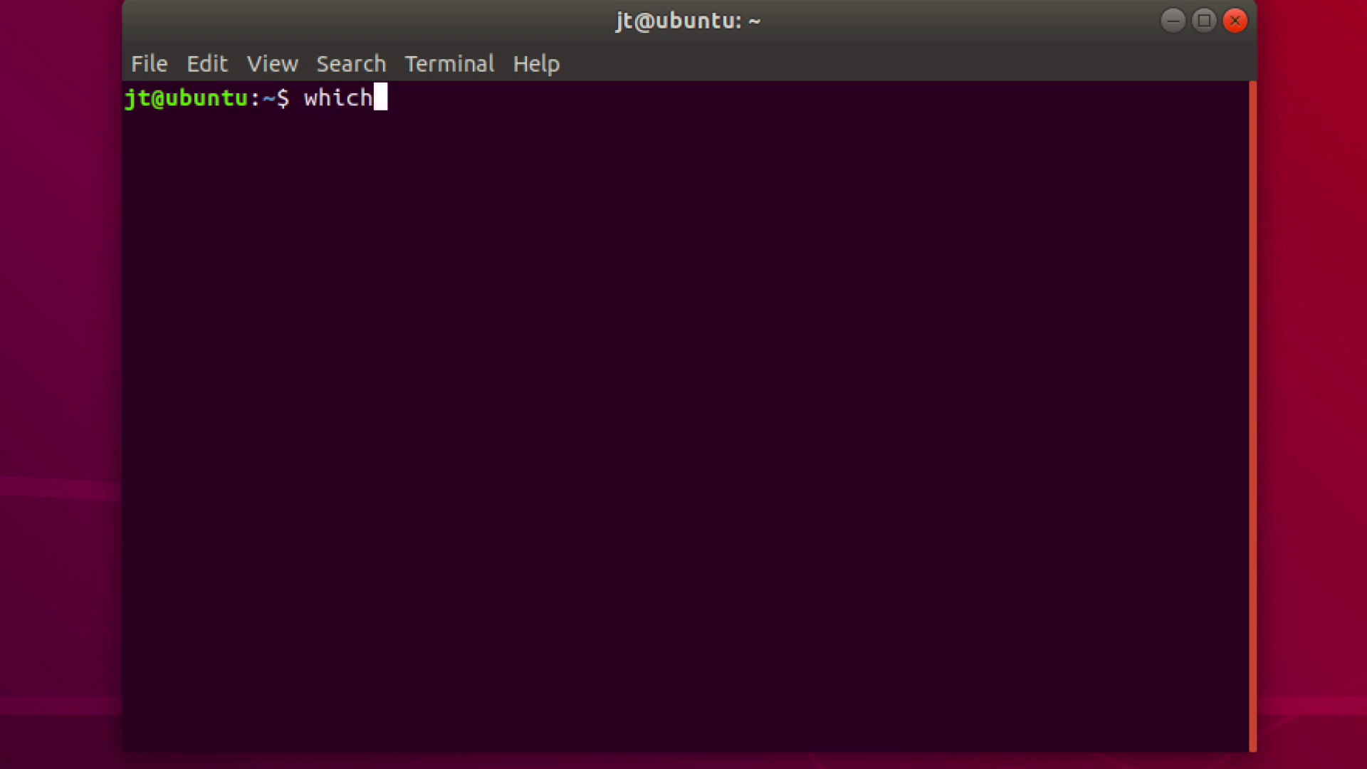
type(" java")
key("Return")
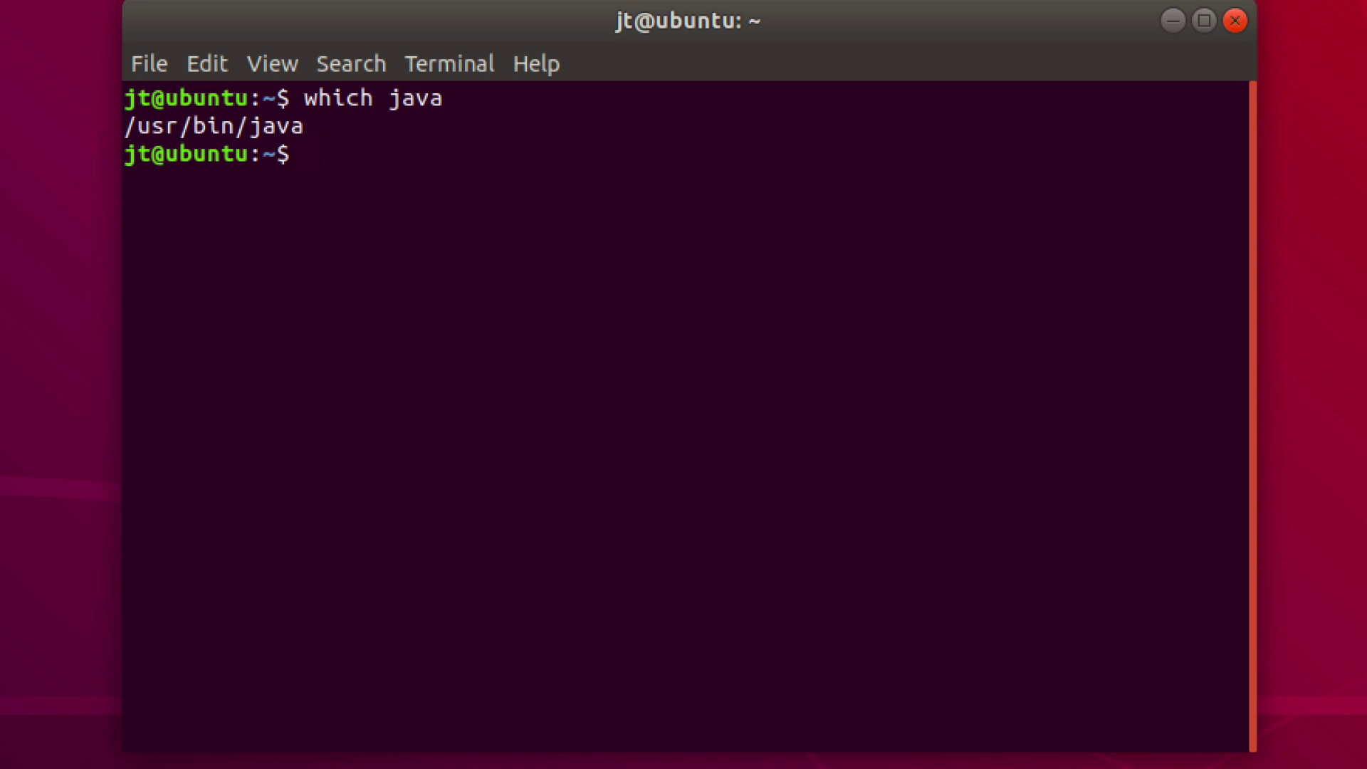
List the /usr/bin/java and /etc/alternatives/java symlinks, reaching /usr/lib/jvm/java-11-oracle/bin/java
type("ls -ltra /")
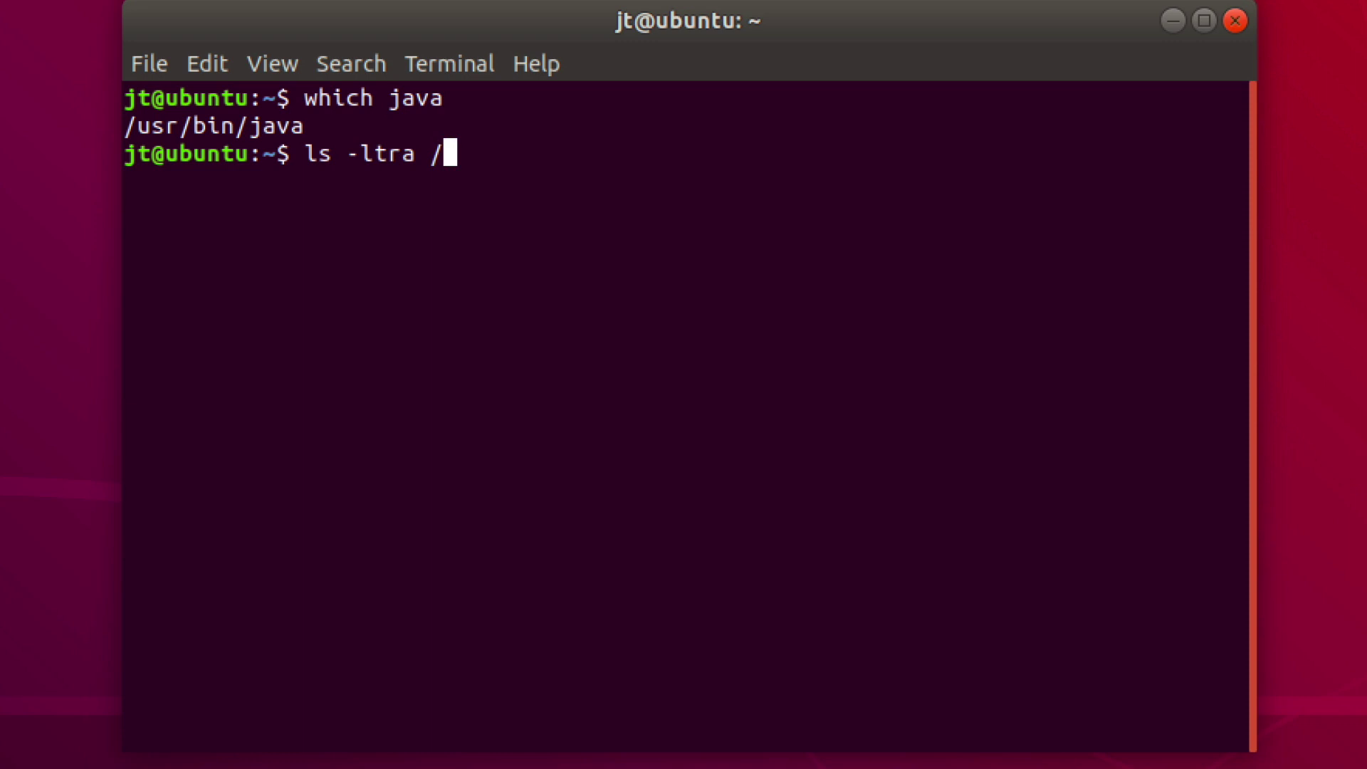
type("usr/bin")
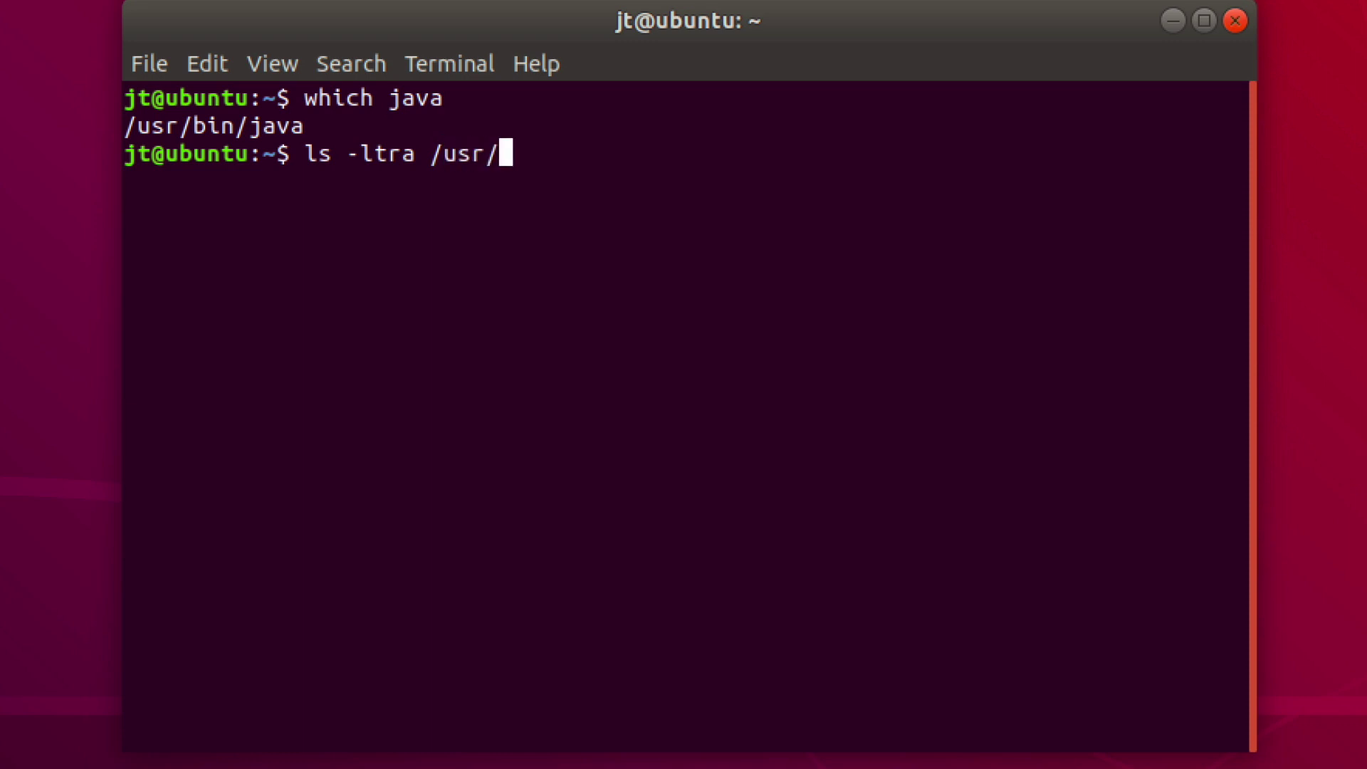
type("/java")
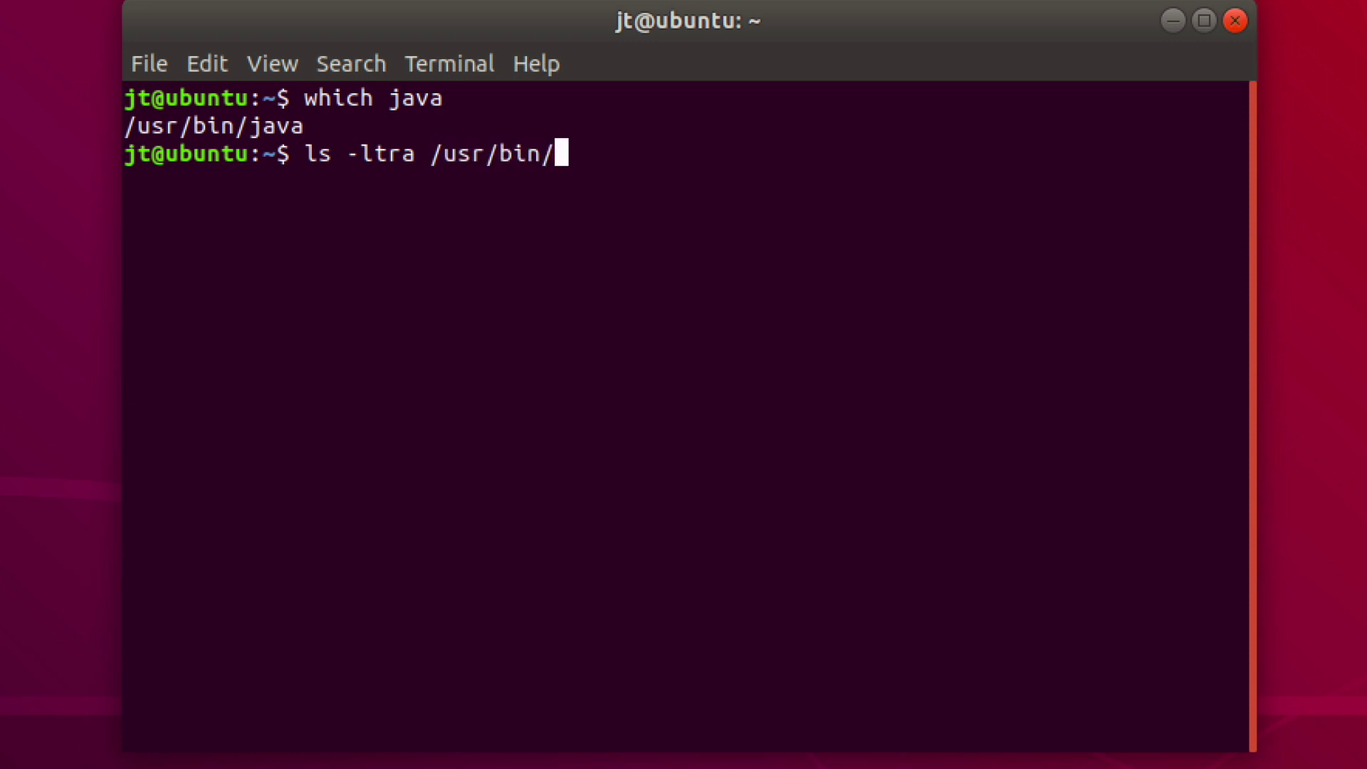
key("Return")
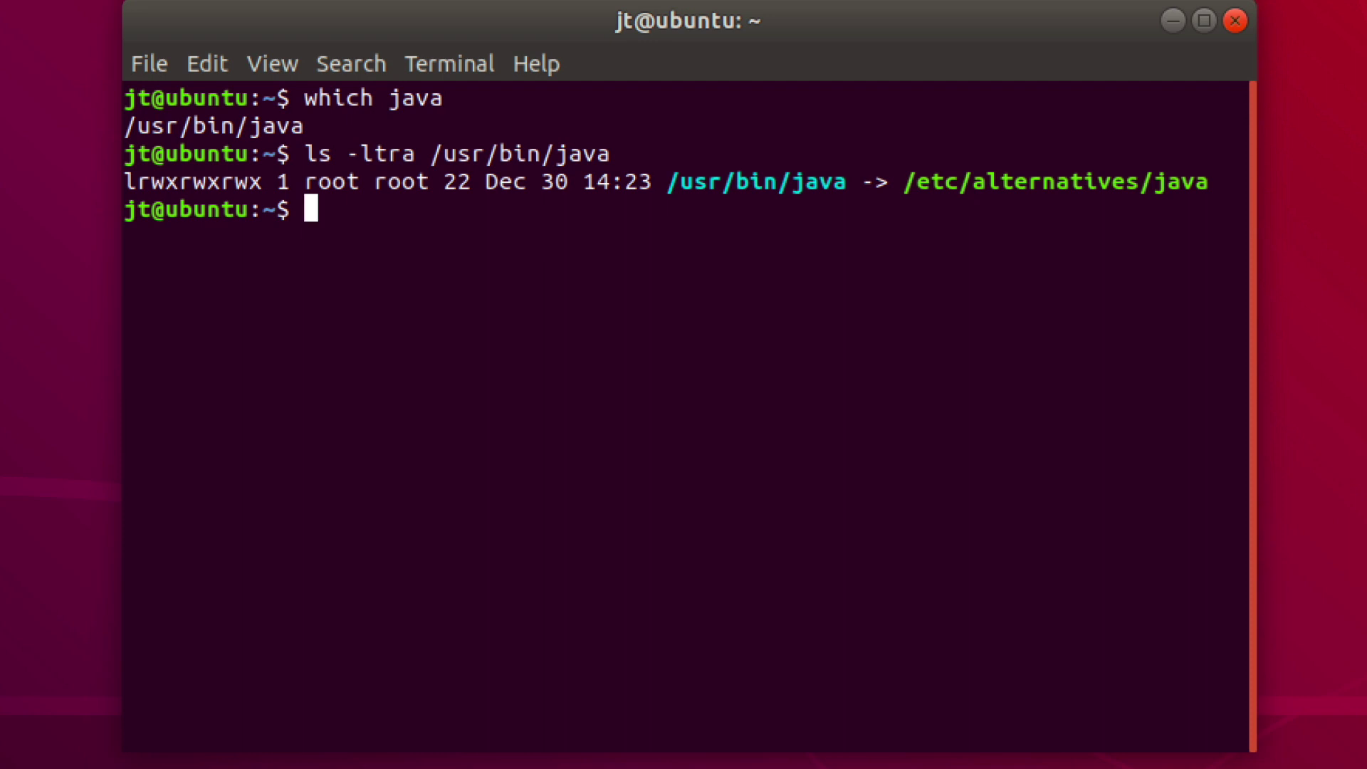
type("ls -ltra ")
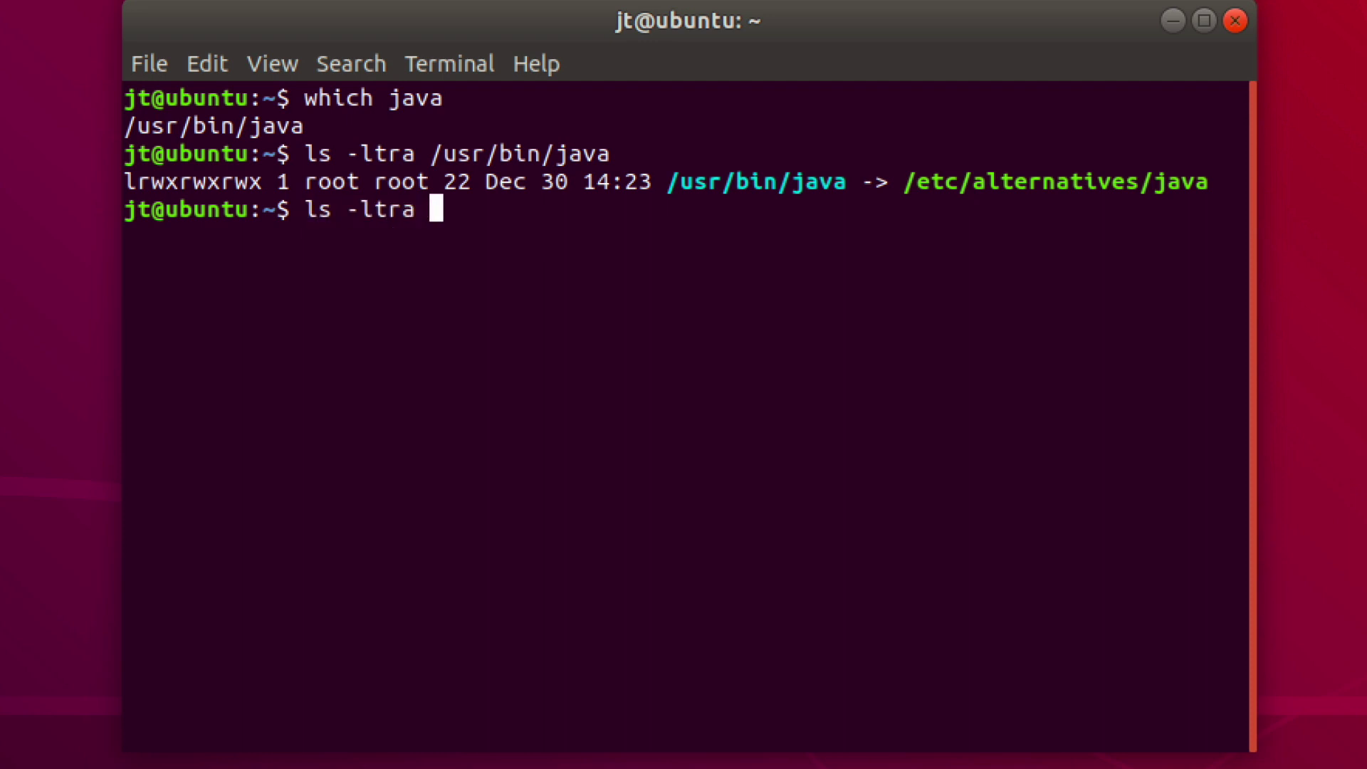
type("/etc")
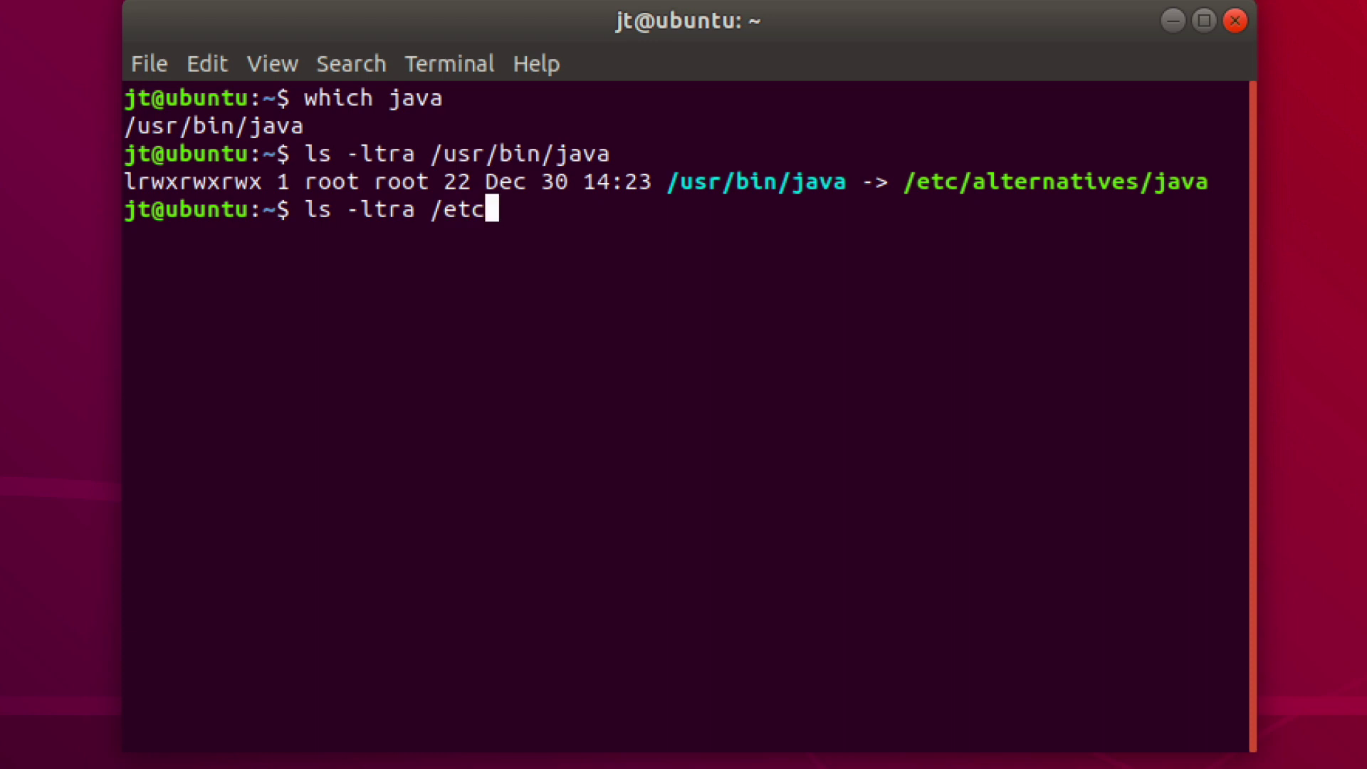
type("/alt")
key("Tab")
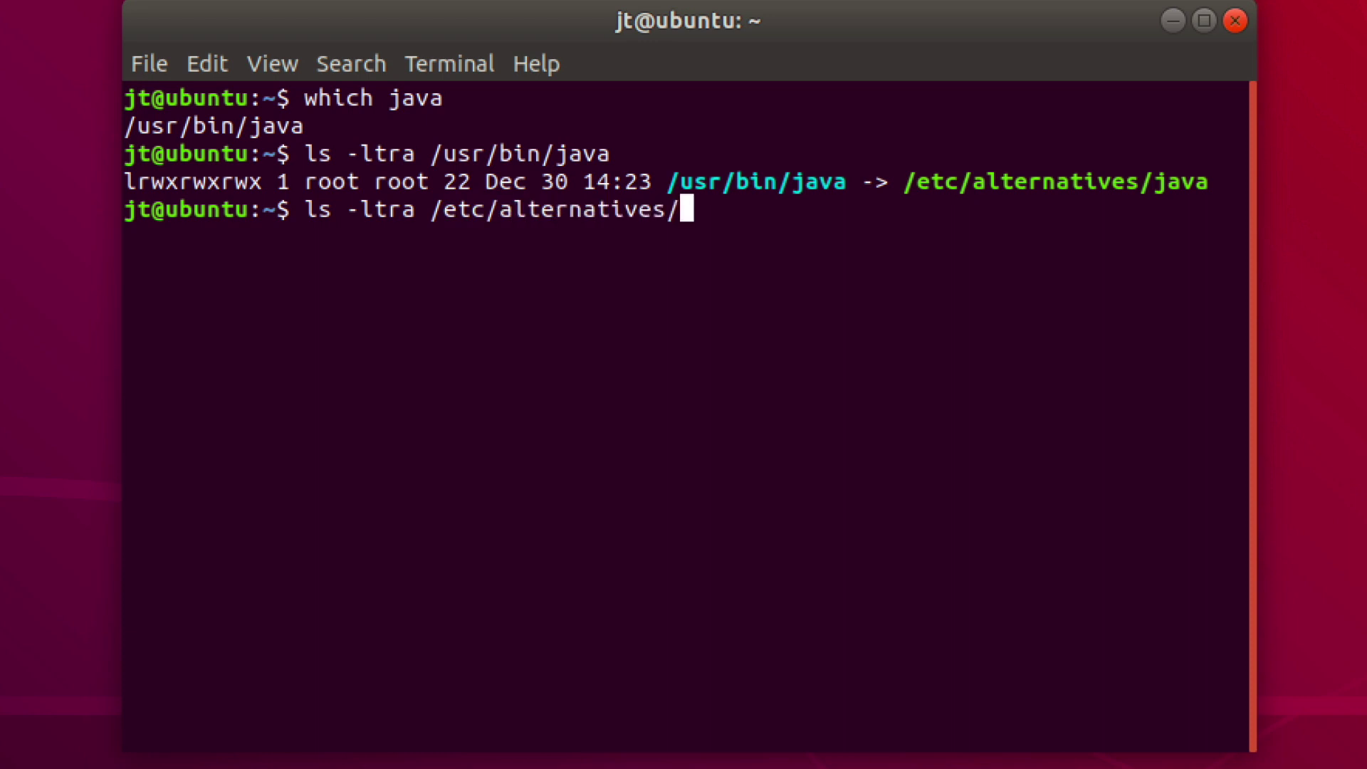
type("java")
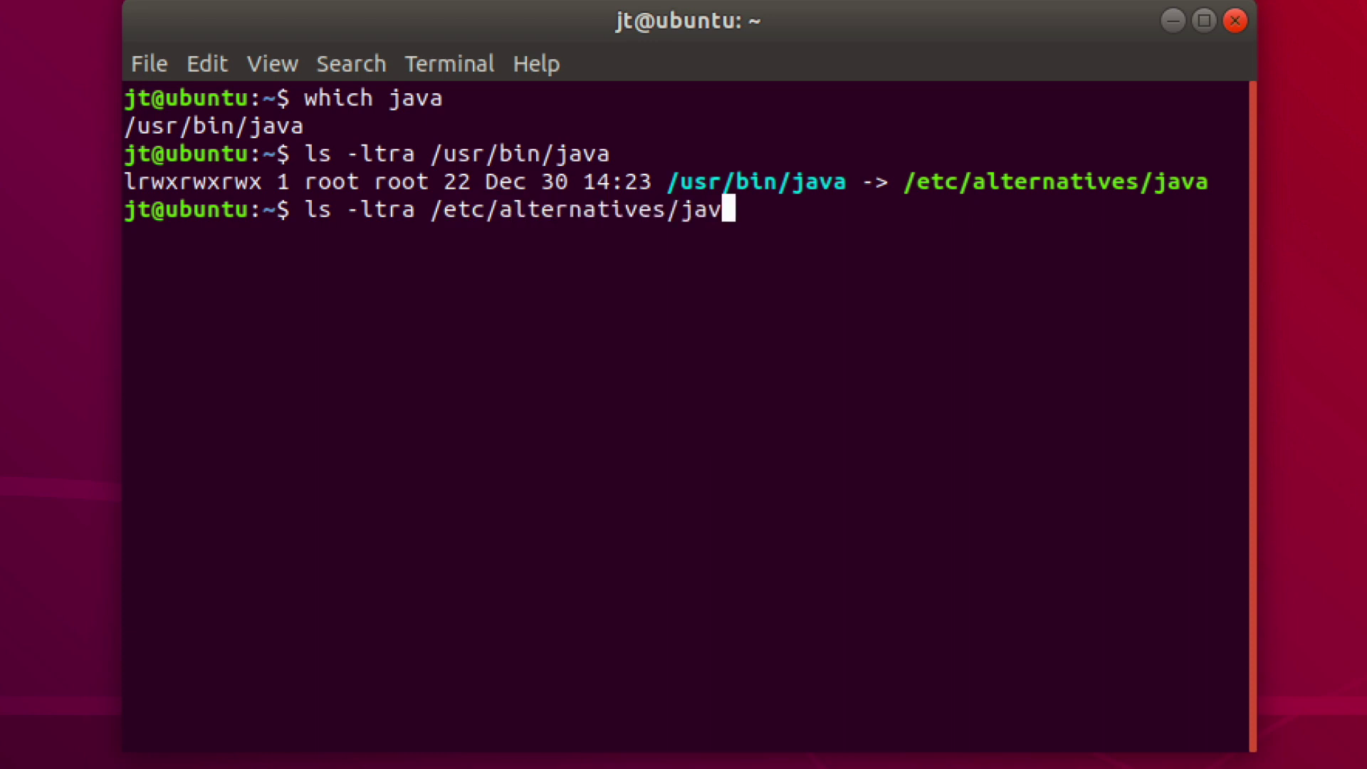
key("Return")
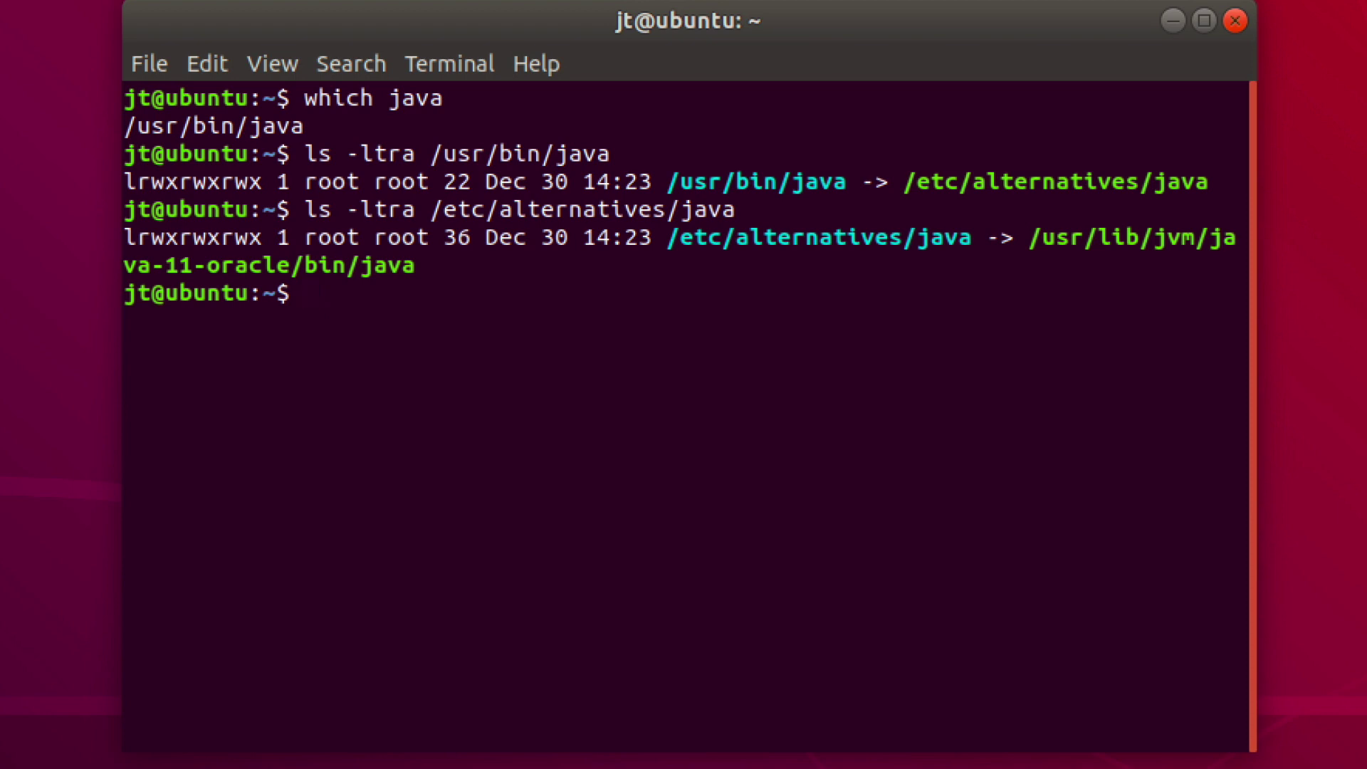
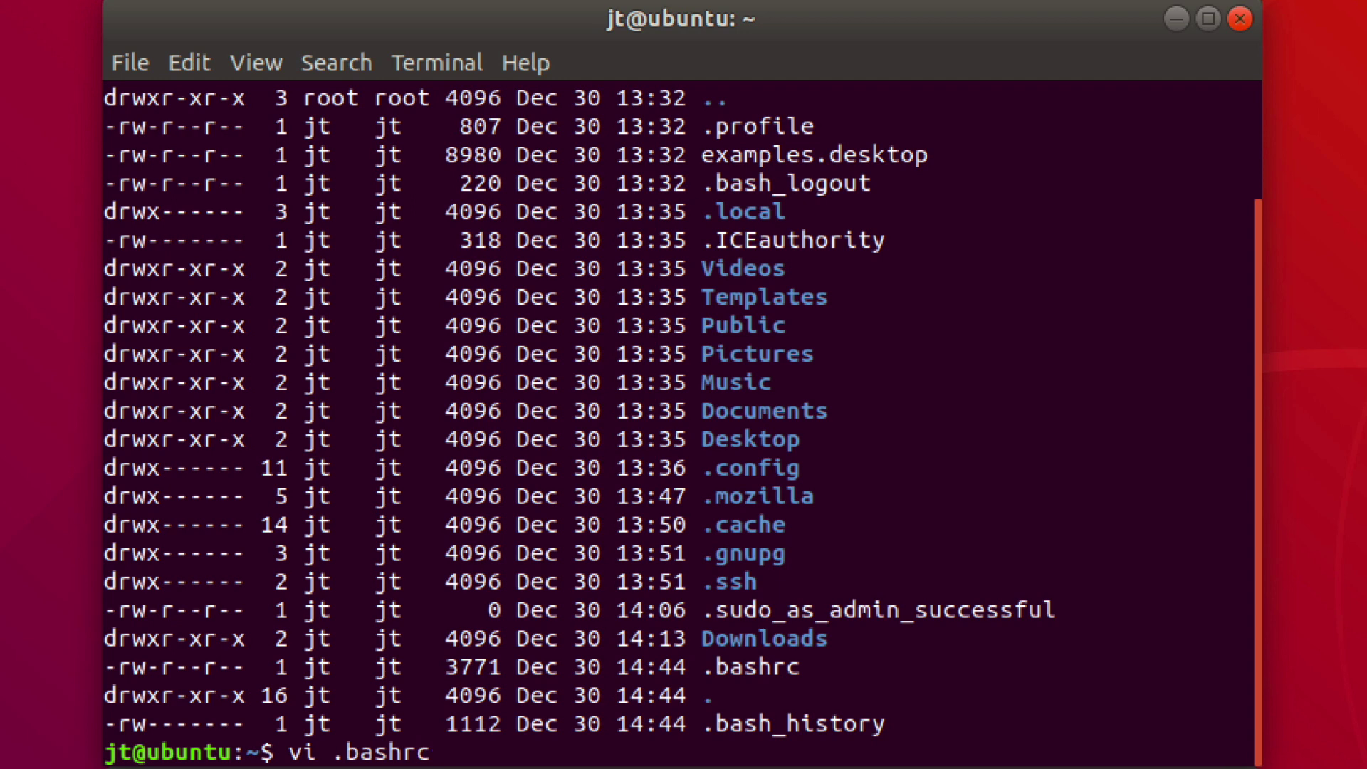
In vi, add 'export JAVA_HOME-/usr/lib/jvm/java-11-oracle' below the .bashrc header comments, then enter :wq
key("Return")
key("Down")
key("Down")
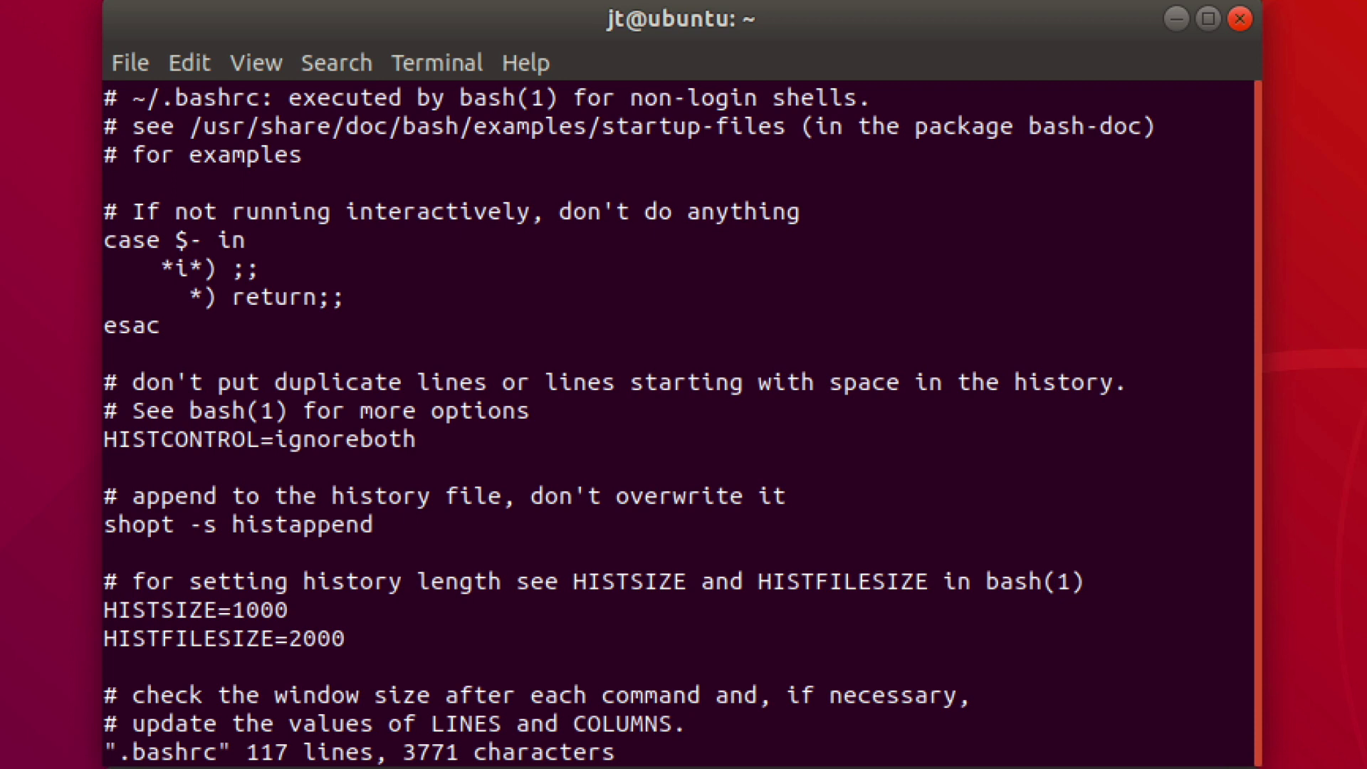
key("o")
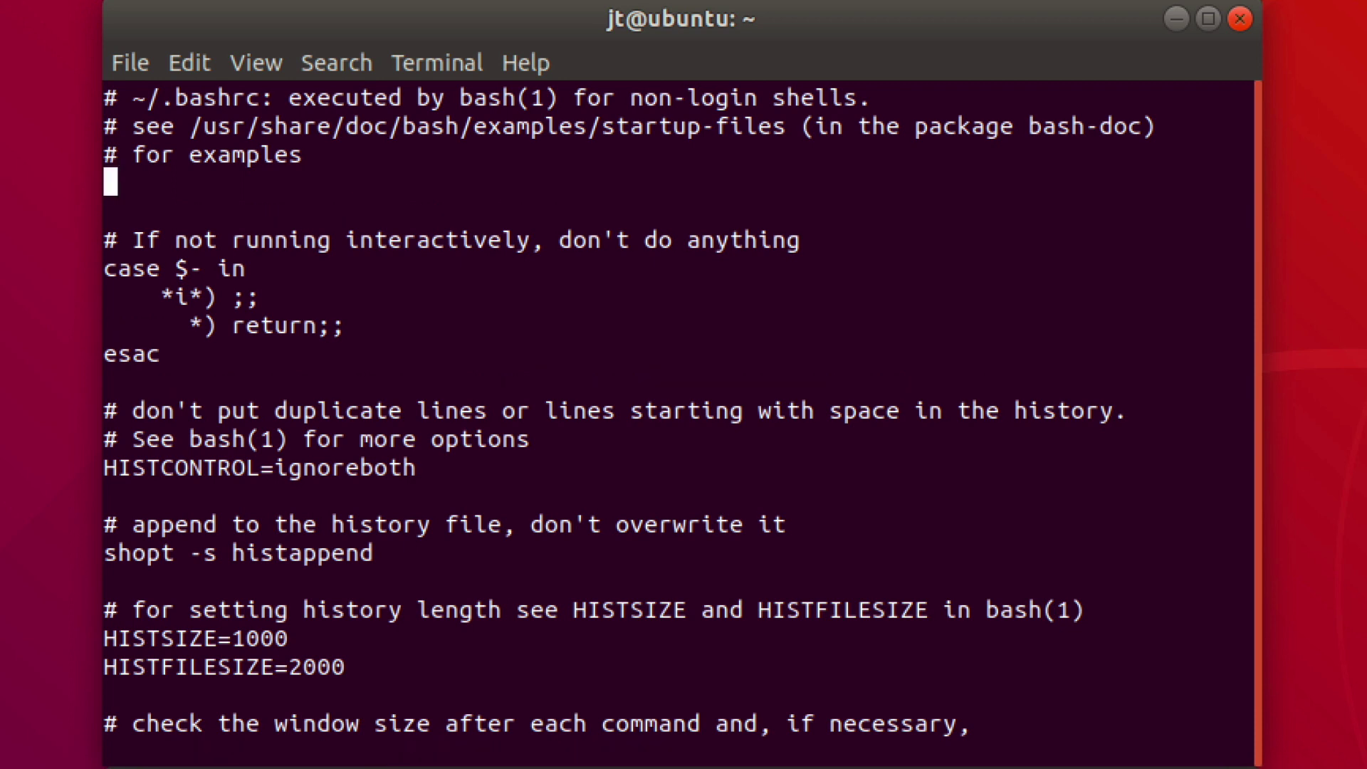
type("expor")
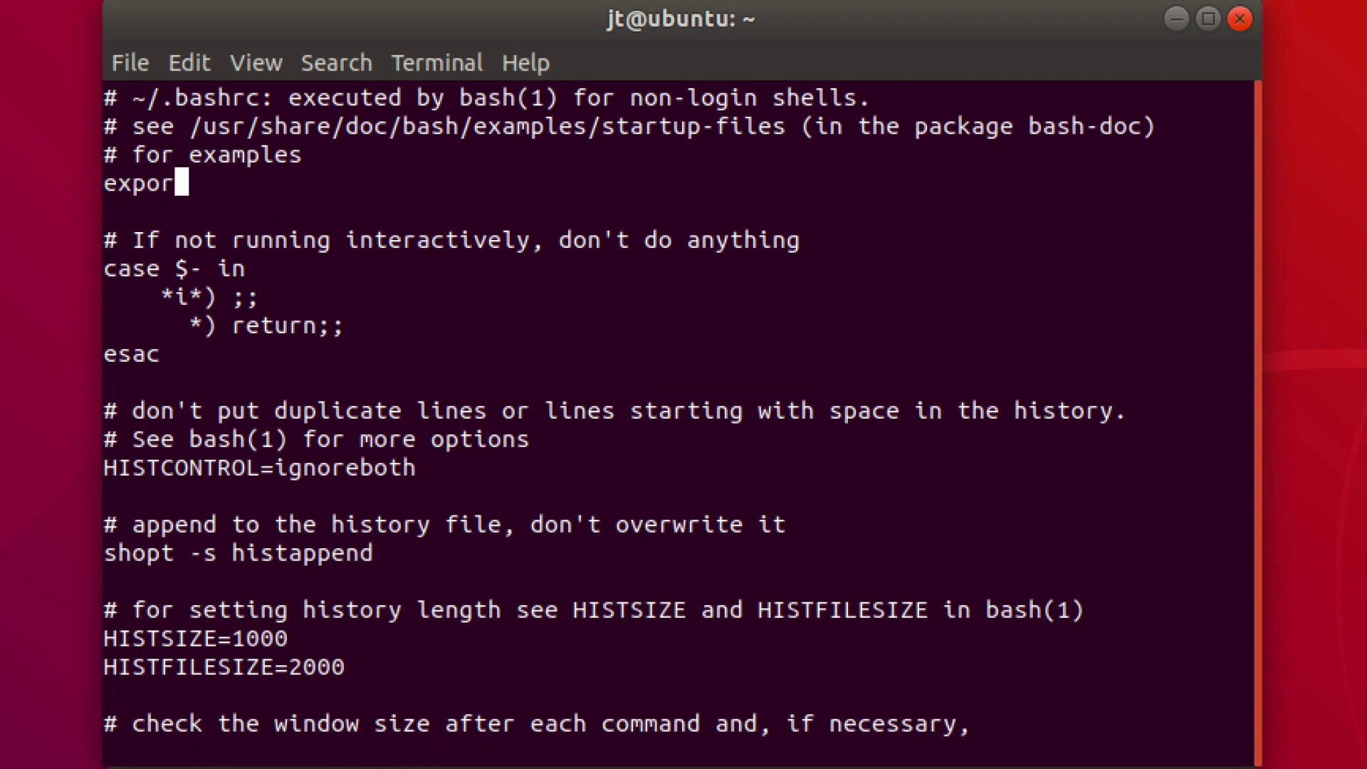
type("t JAVA")
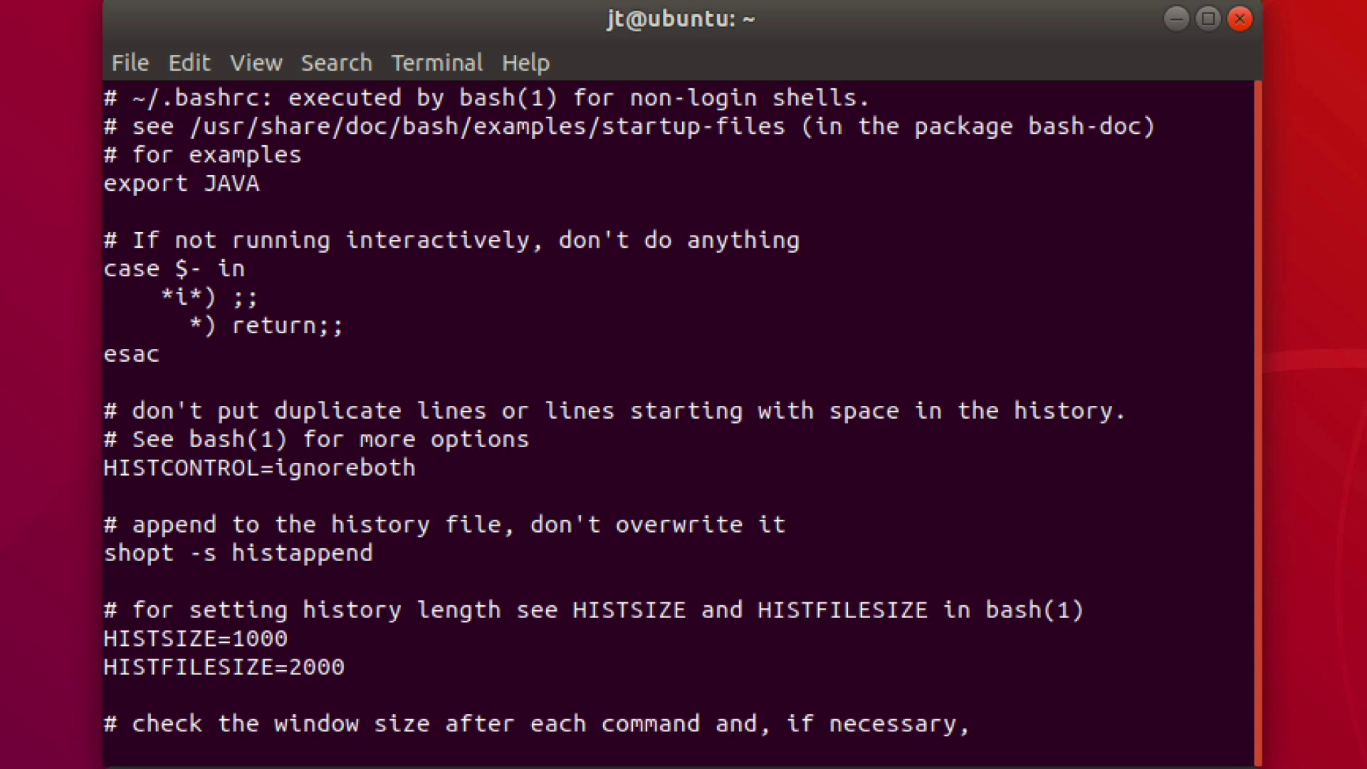
type("_HOME")
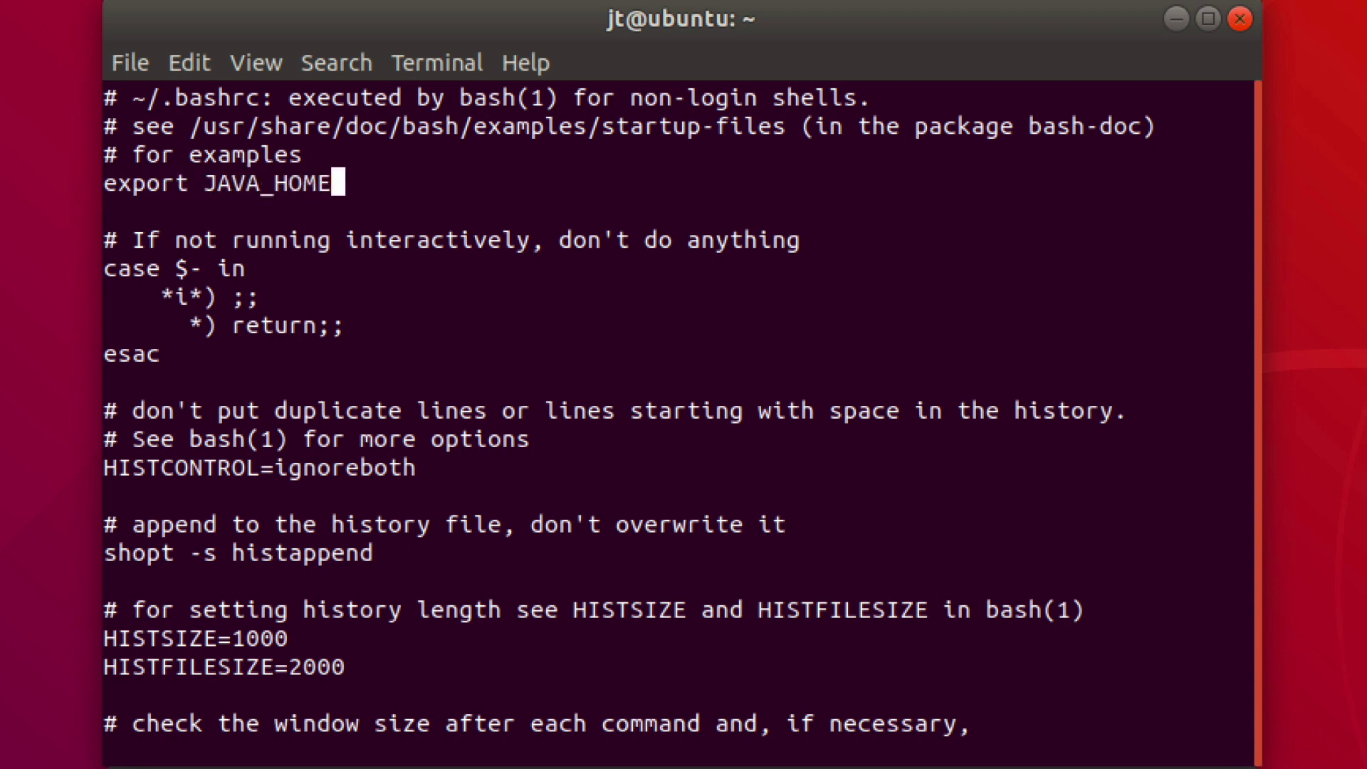
type("-/usr/")
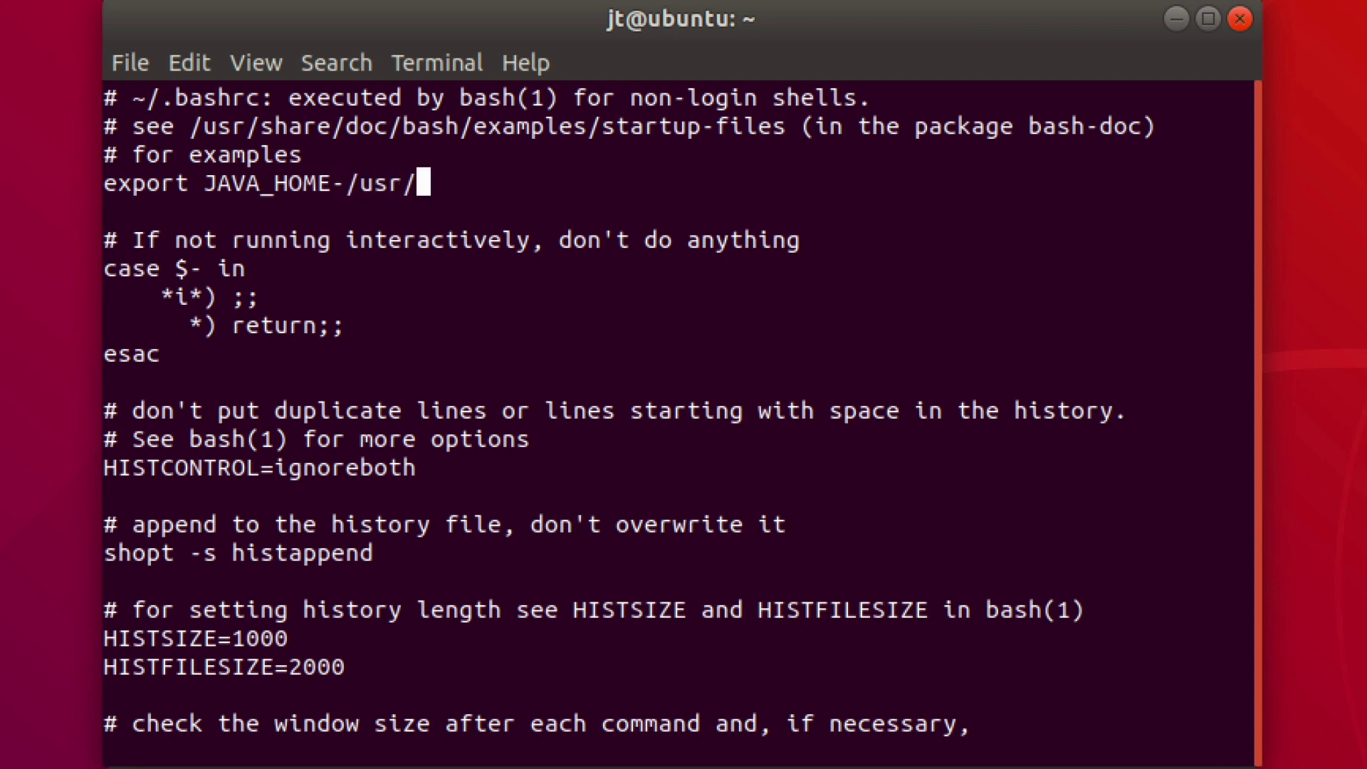
type("lib")
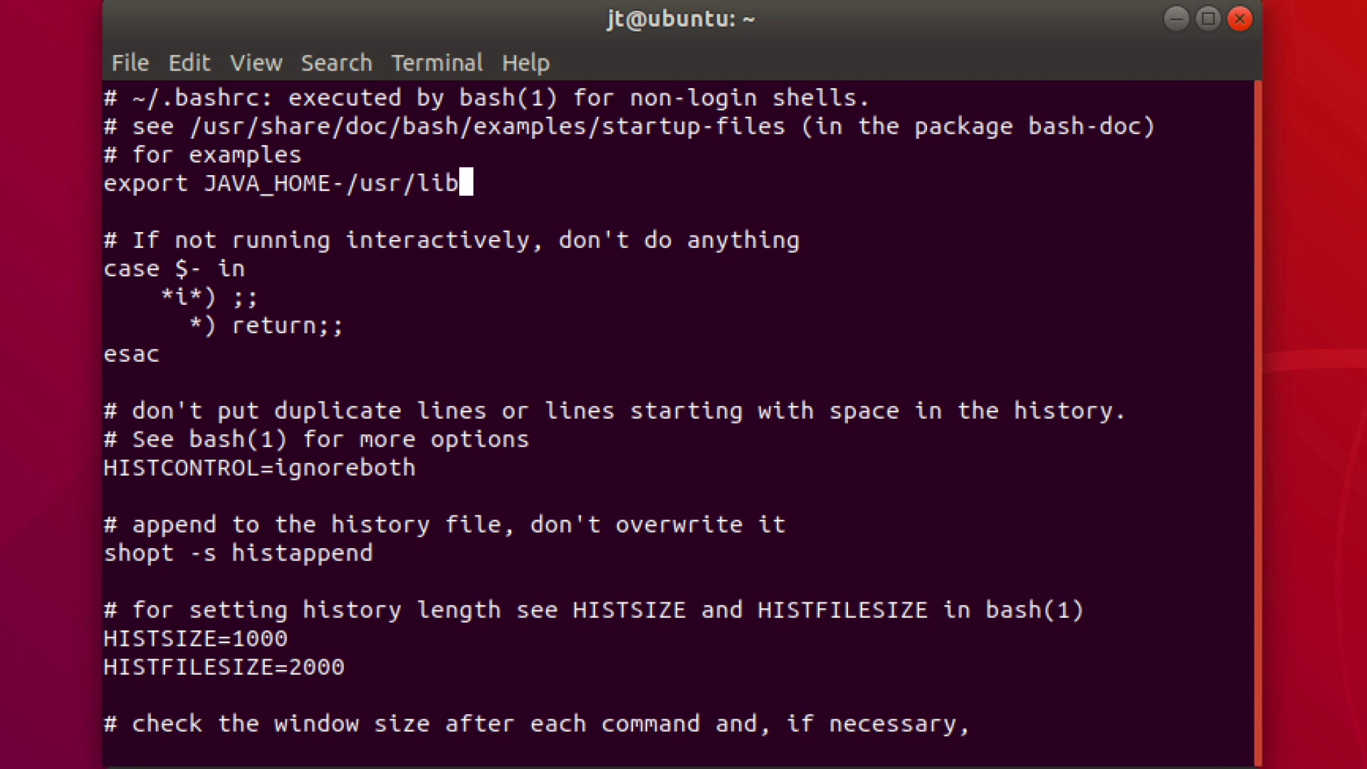
type("/jvm/java")
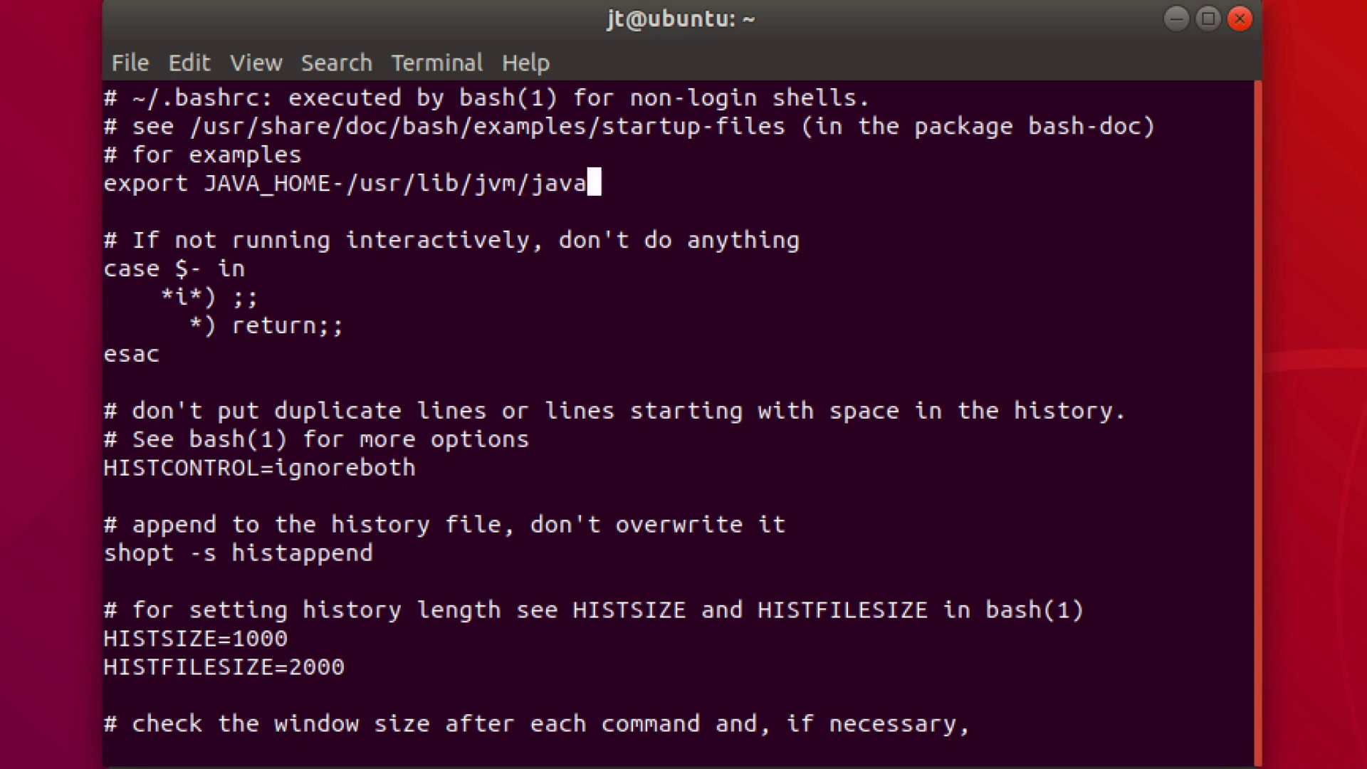
type("-")
type("1")
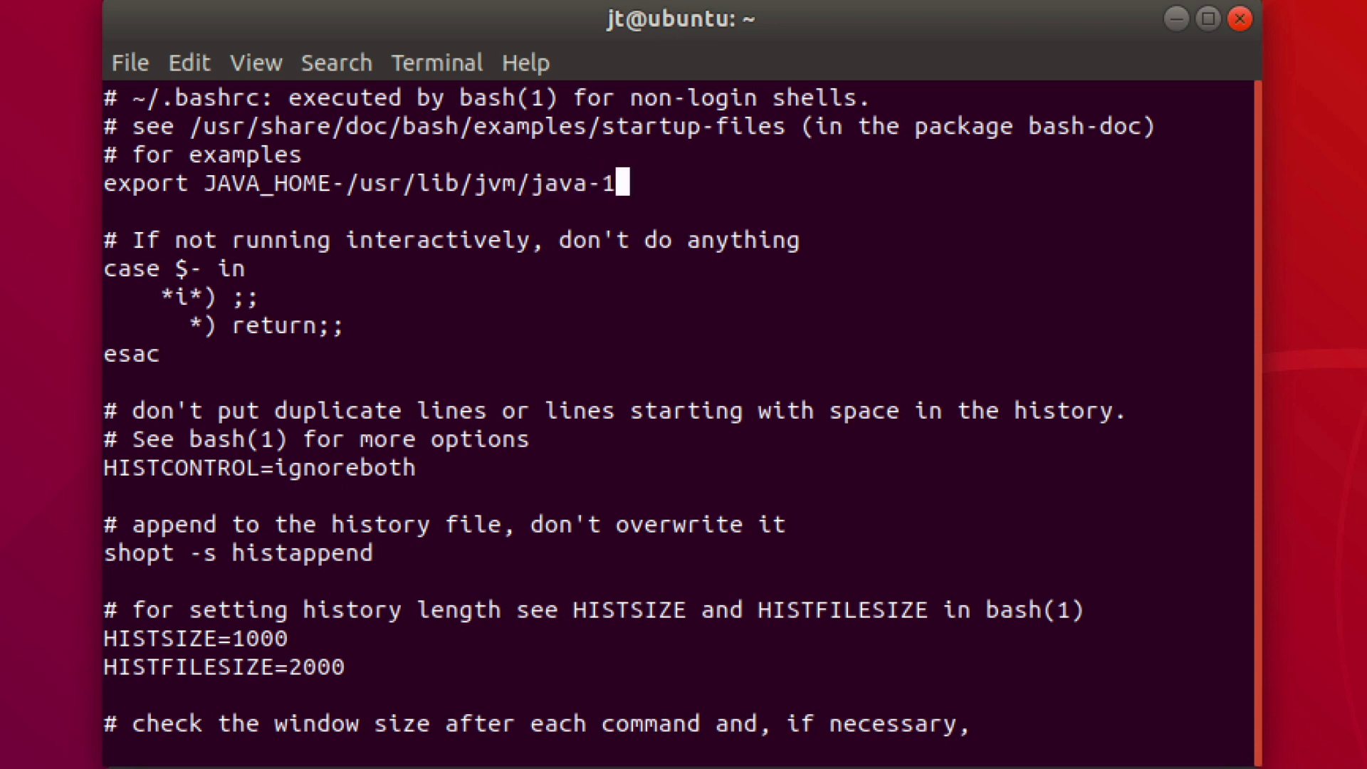
type("1-oracle")
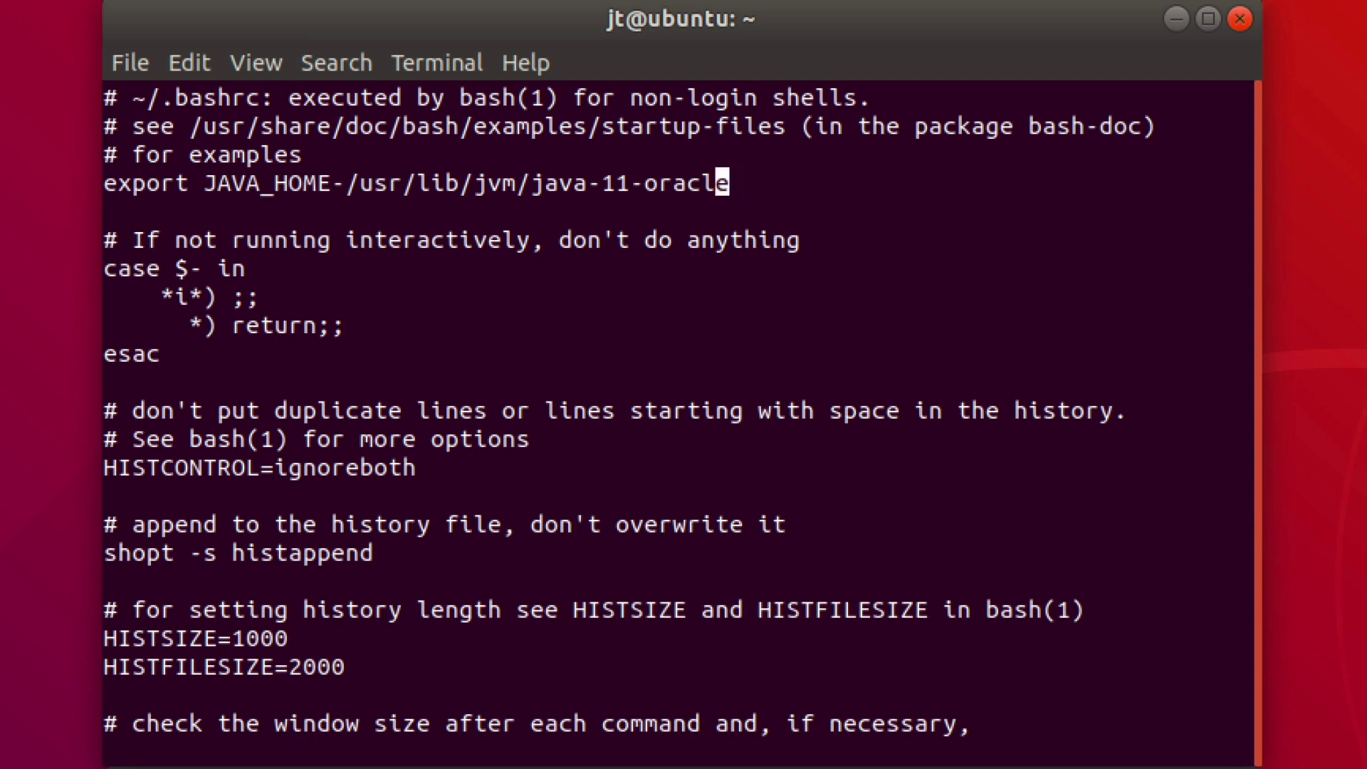
type(":wq")
Save .bashrc, quit vi, and exit the terminal session
key("Return")
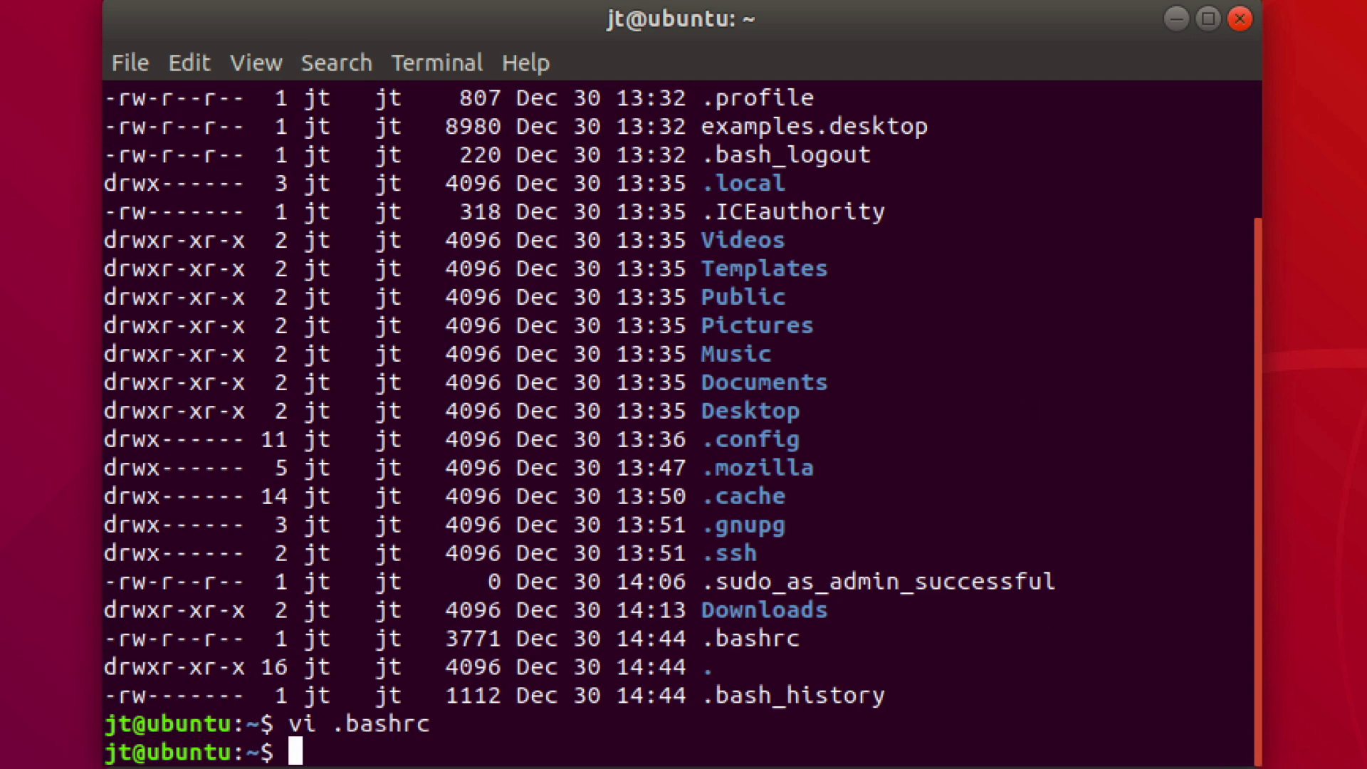
type("exit")
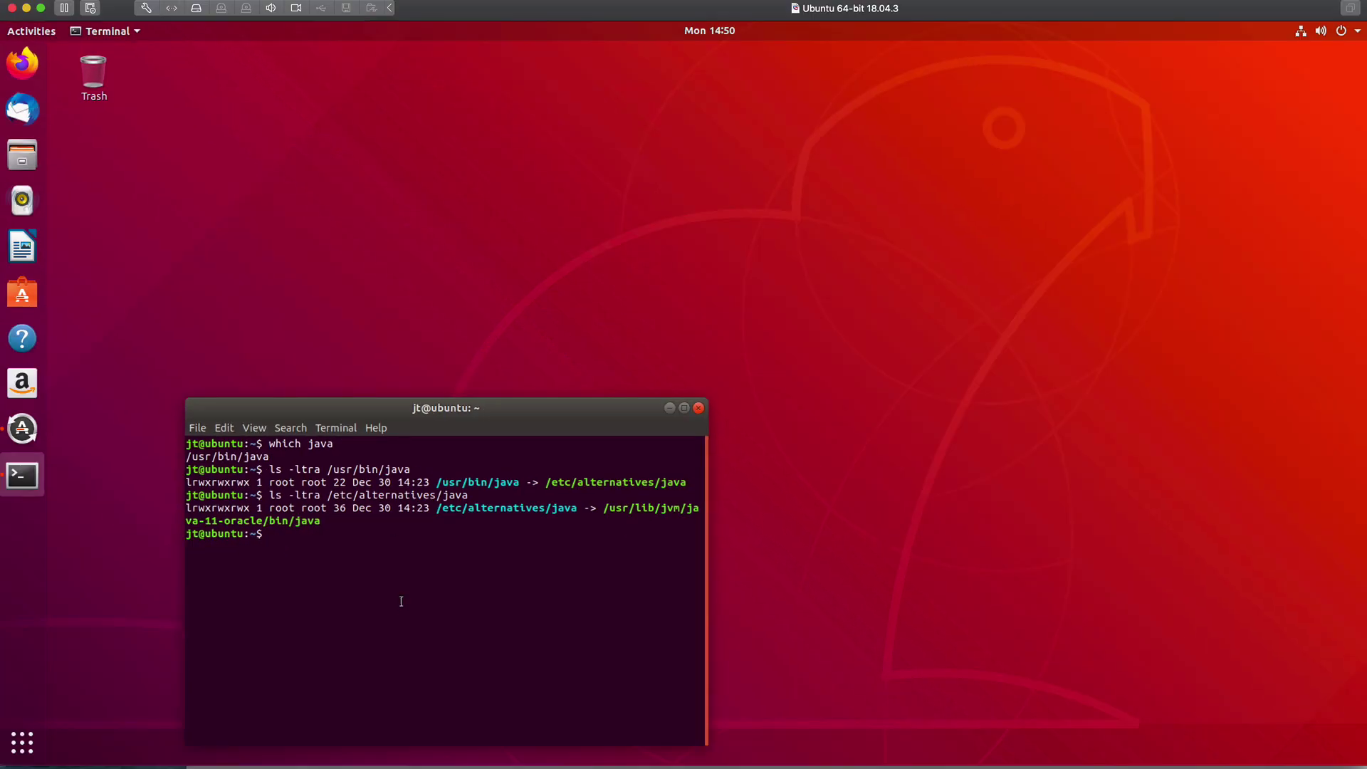
type("exit")
key("Return")
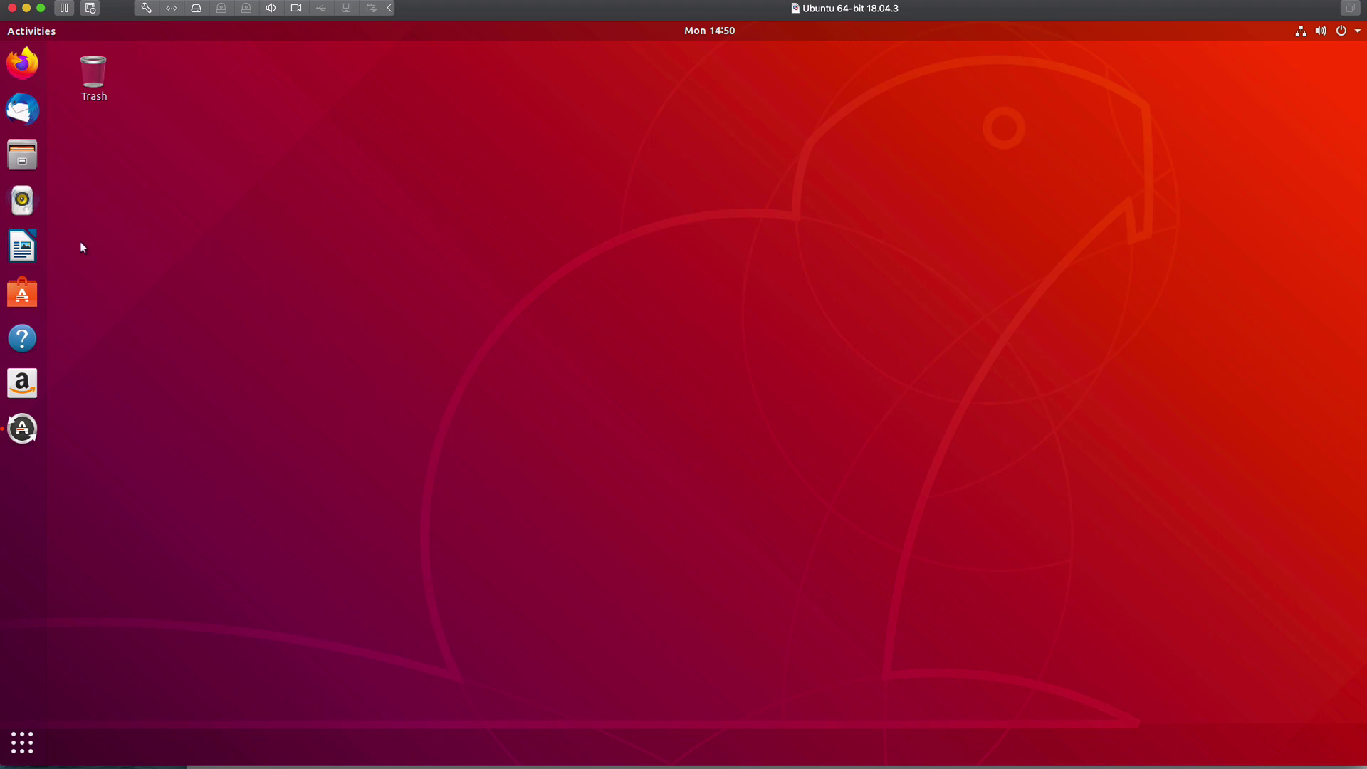
Launch a new Terminal from Show Applications by searching 'ter'
left_click(22, 743)
left_click(612, 72)
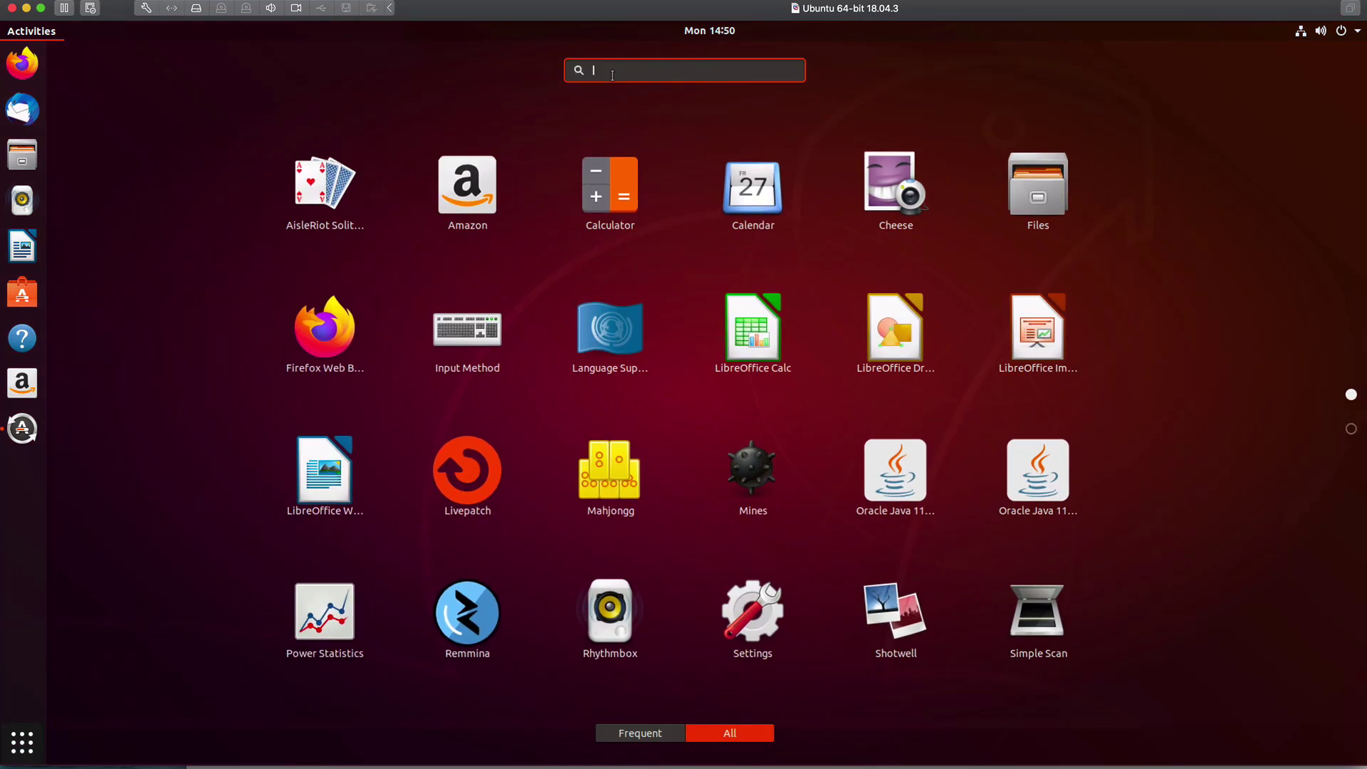
type("ter")
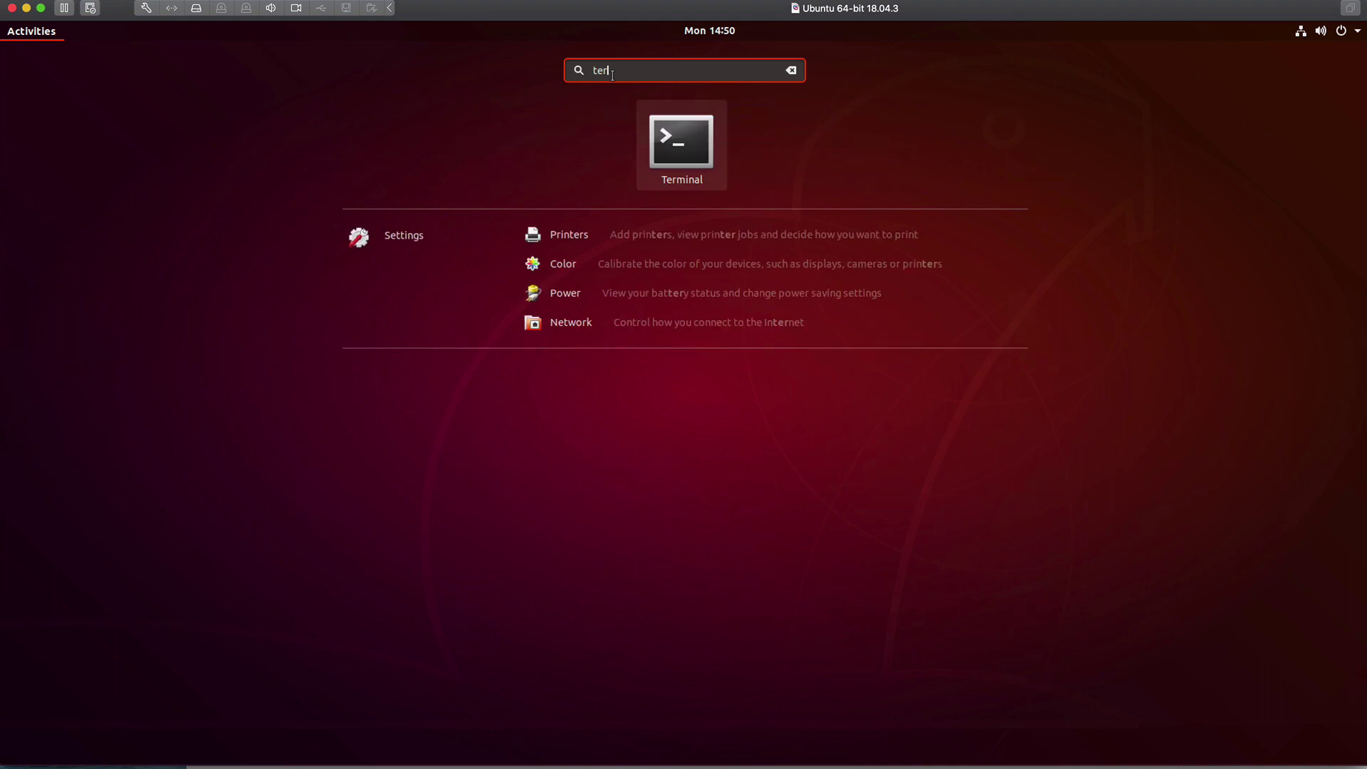
left_click(683, 158)
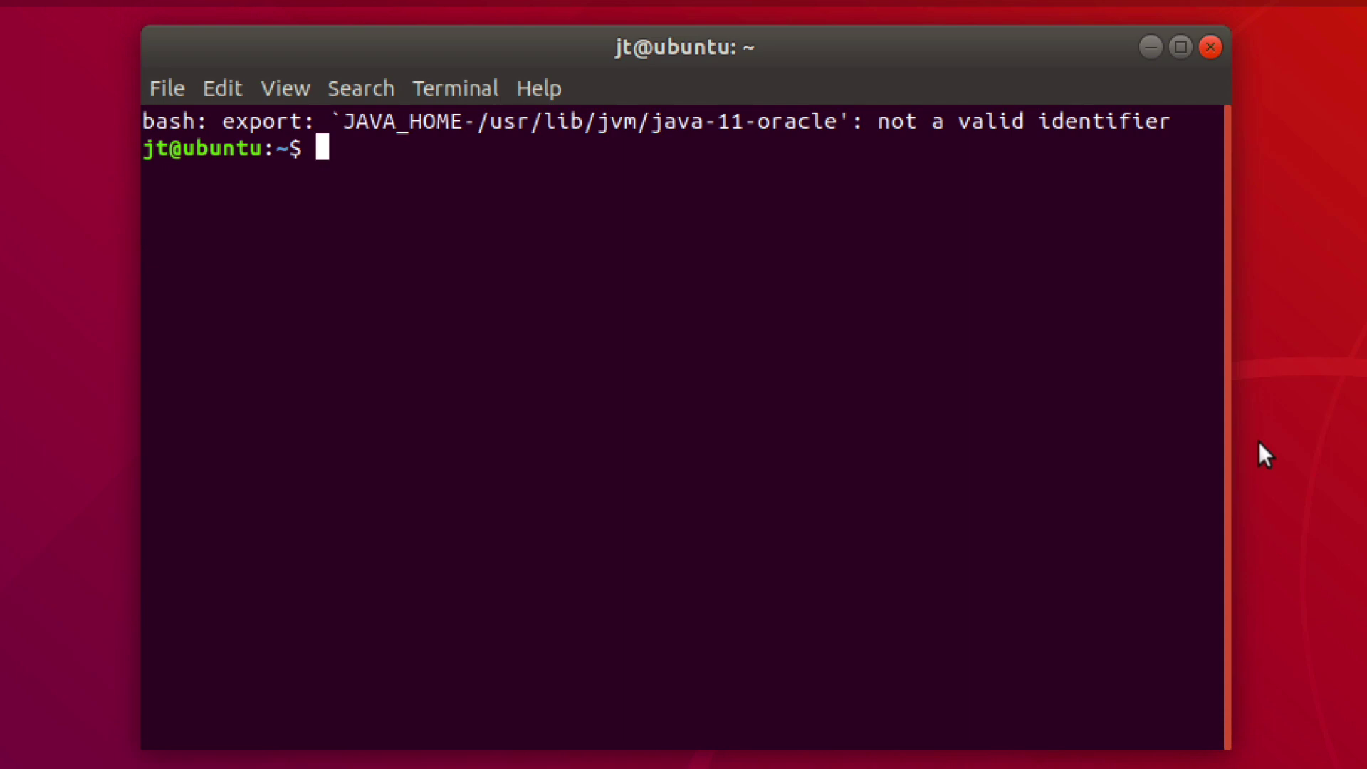
Run vi .bashrc, replace the dash after JAVA_HOME with '=', and save the file
type("vi .bashrc")
key("Return")
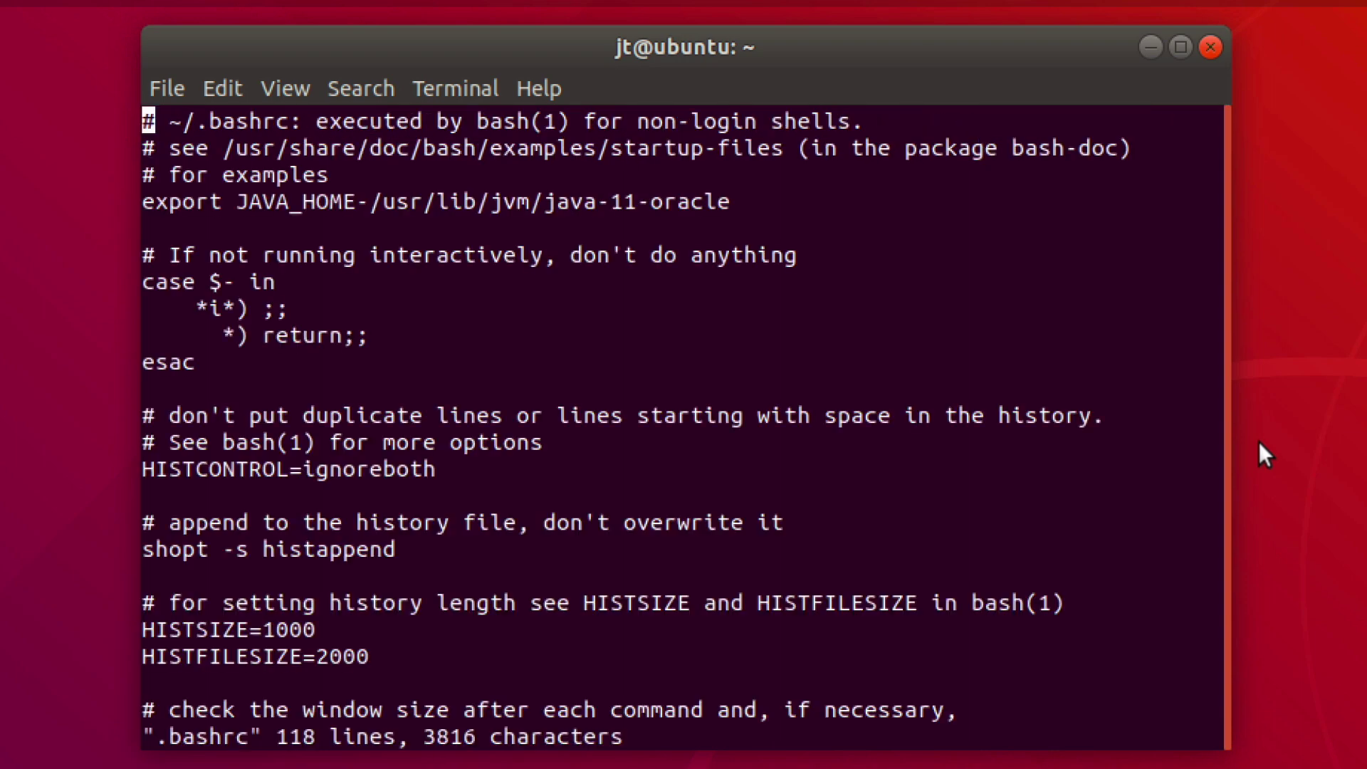
key("Down")
key("Down")
key("Right")
key("Right")
key("Right")
key("Right")
key("Right")
key("Right")
key("Right")
key("Right")
key("Right")
key("Right")
key("Right")
key("Right")
key("Right")
key("Right")
key("Right")
key("Right")
key("x")
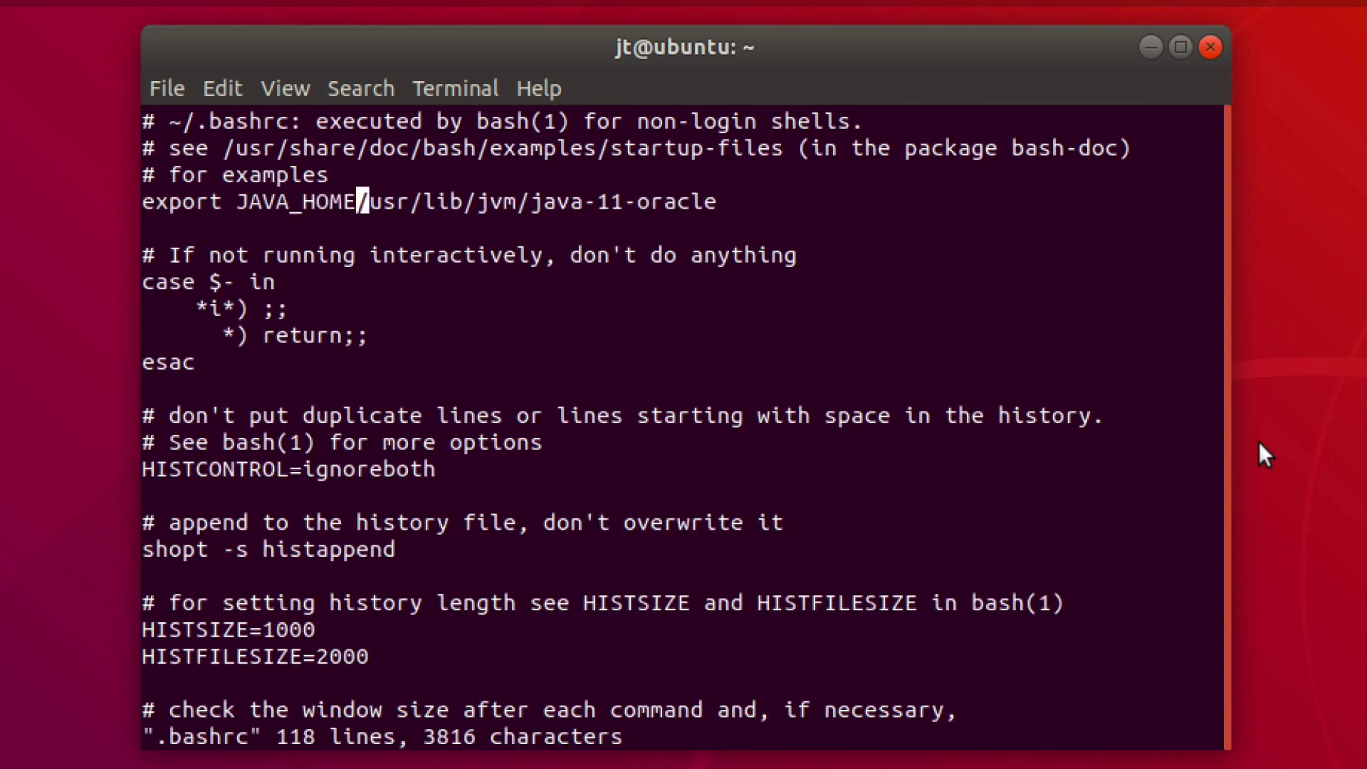
type("i=")
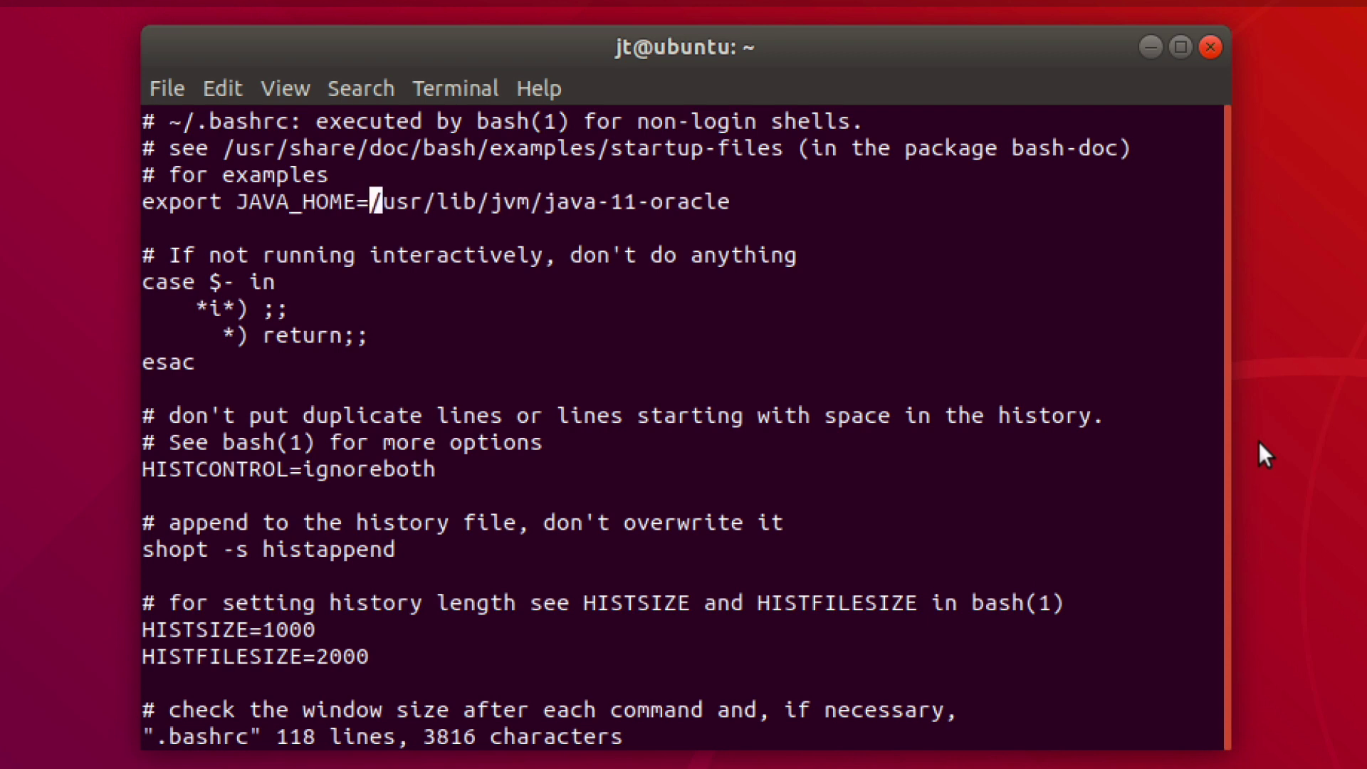
key("Escape")
type(":wq")
key("Return")
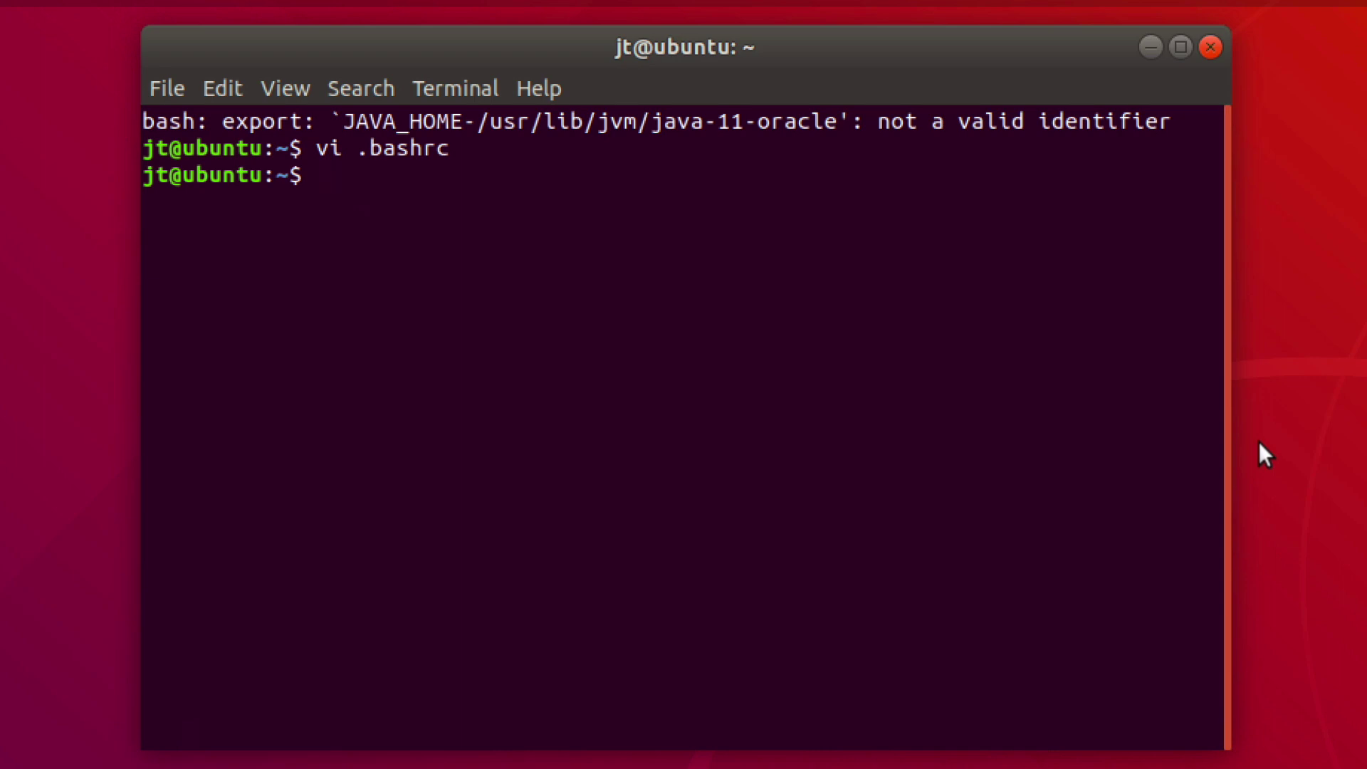
Reopen Terminal via a 't' search and run echo $JAVA_HOME, printing /usr/lib/jvm/java-11-oracle
type("exit")
key("Return")
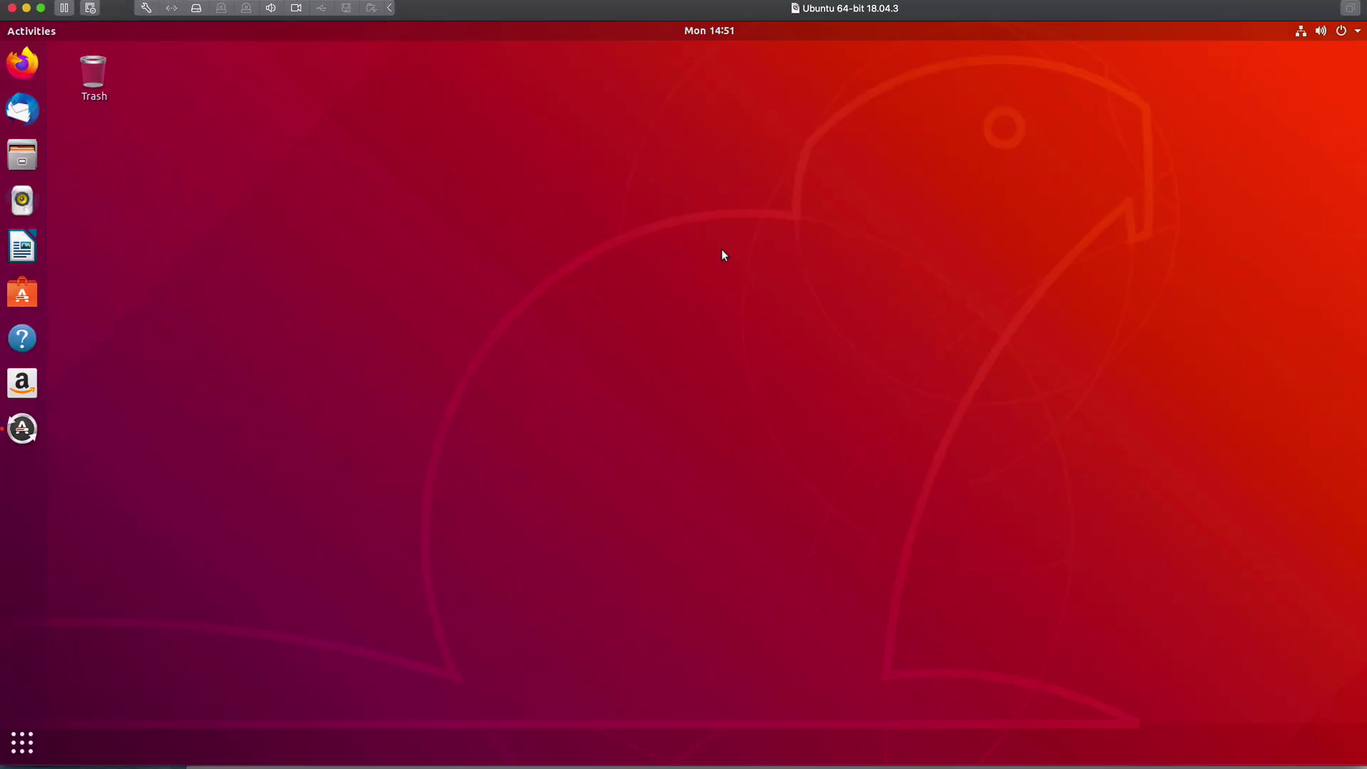
left_click(22, 742)
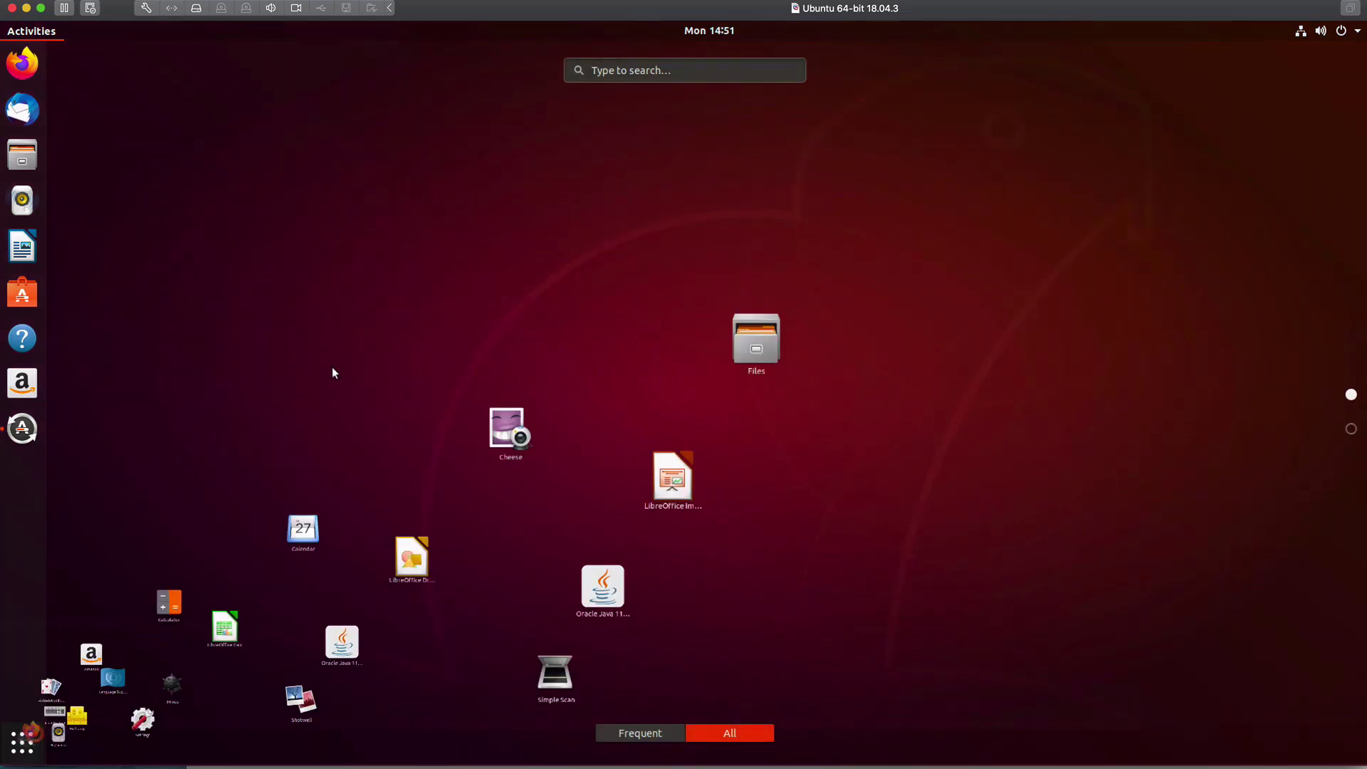
type("t")
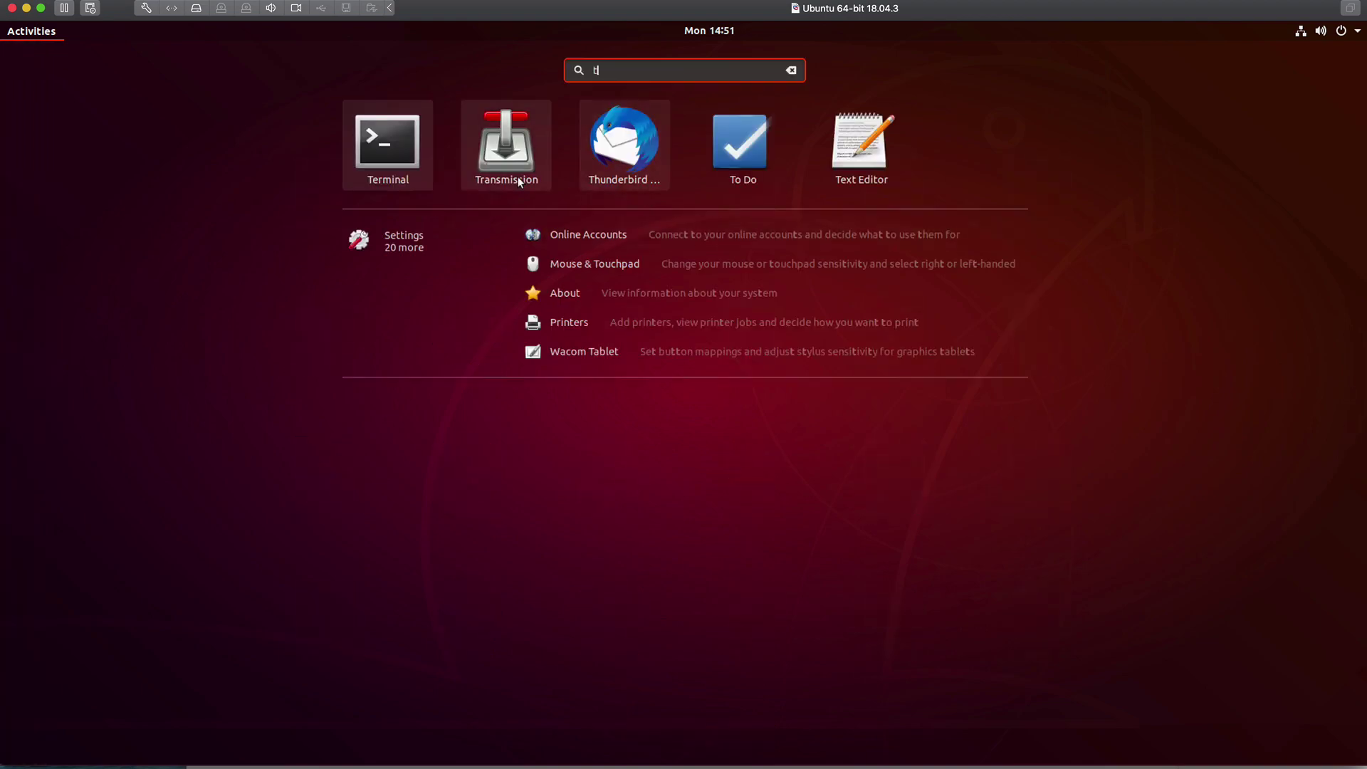
left_click(394, 158)
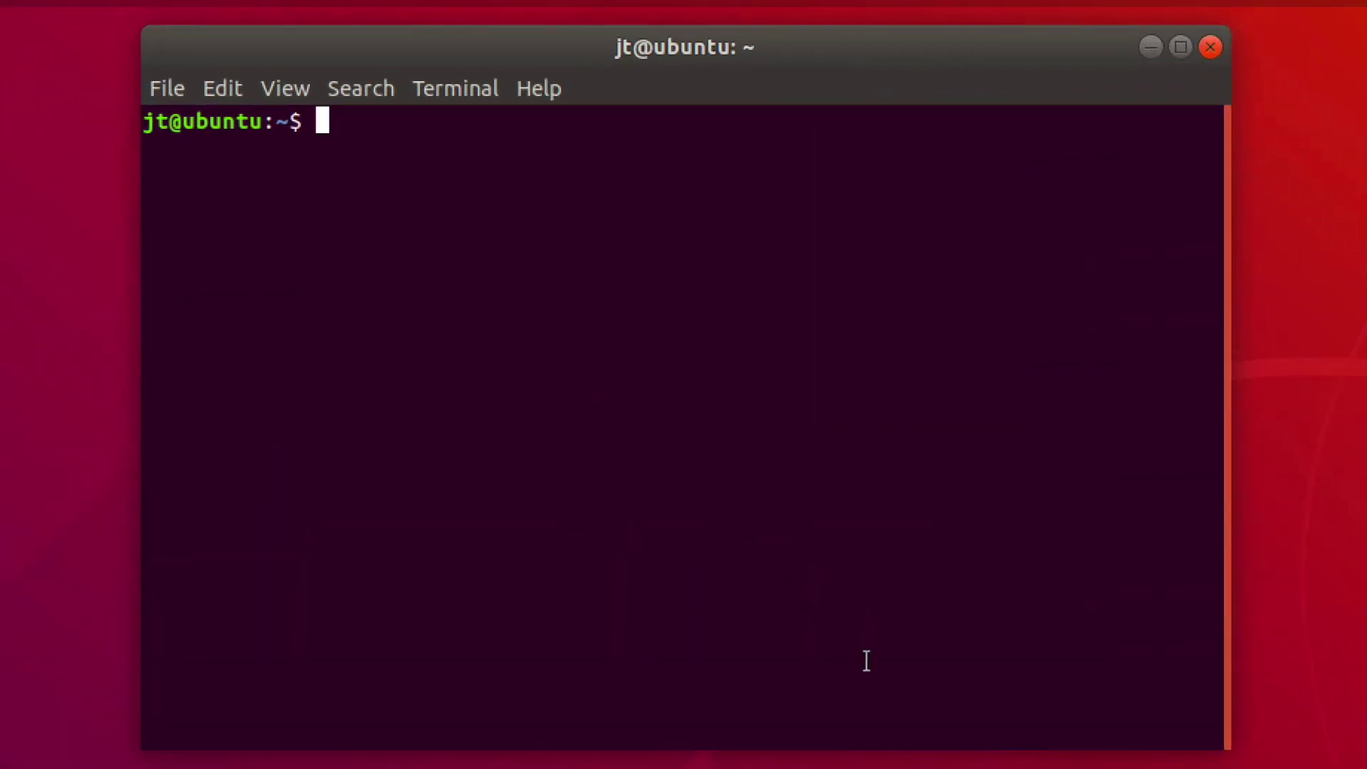
type("echo ")
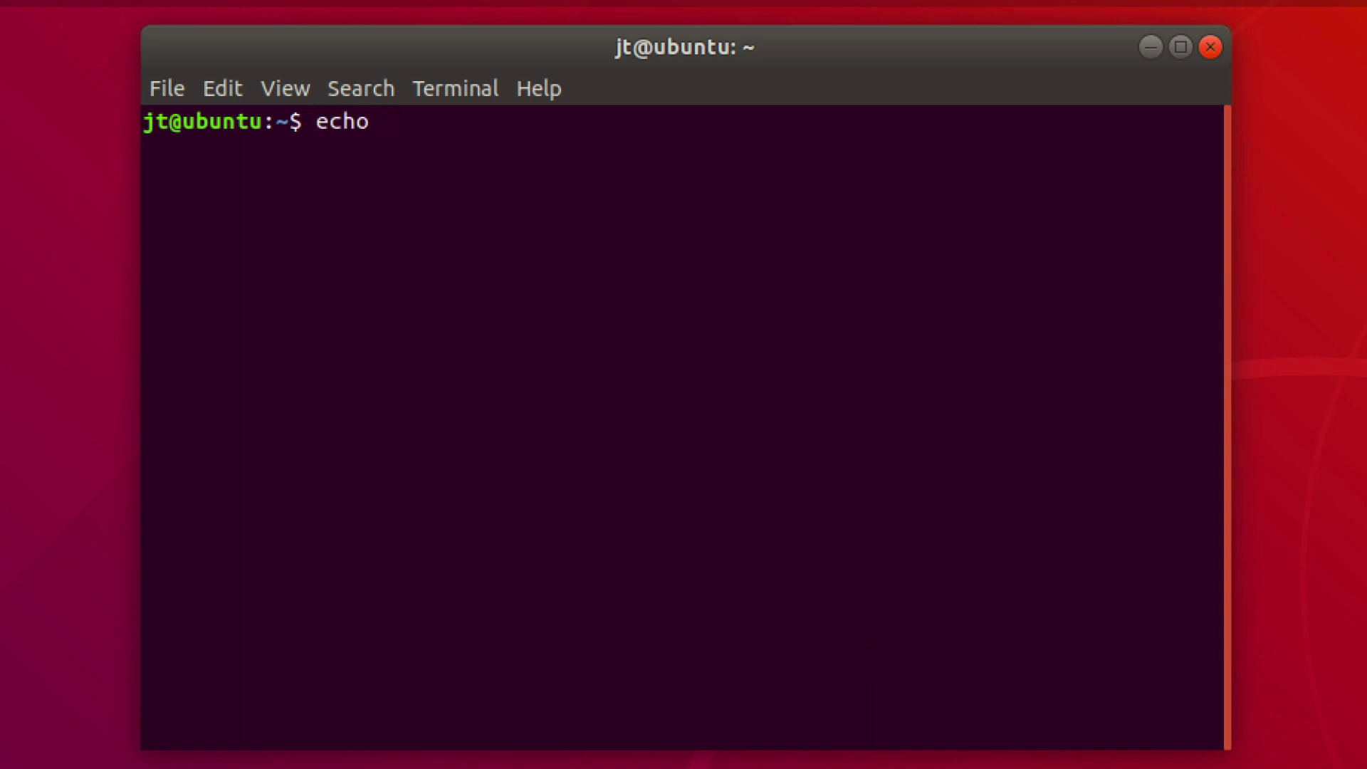
type("$JAVA_HOME")
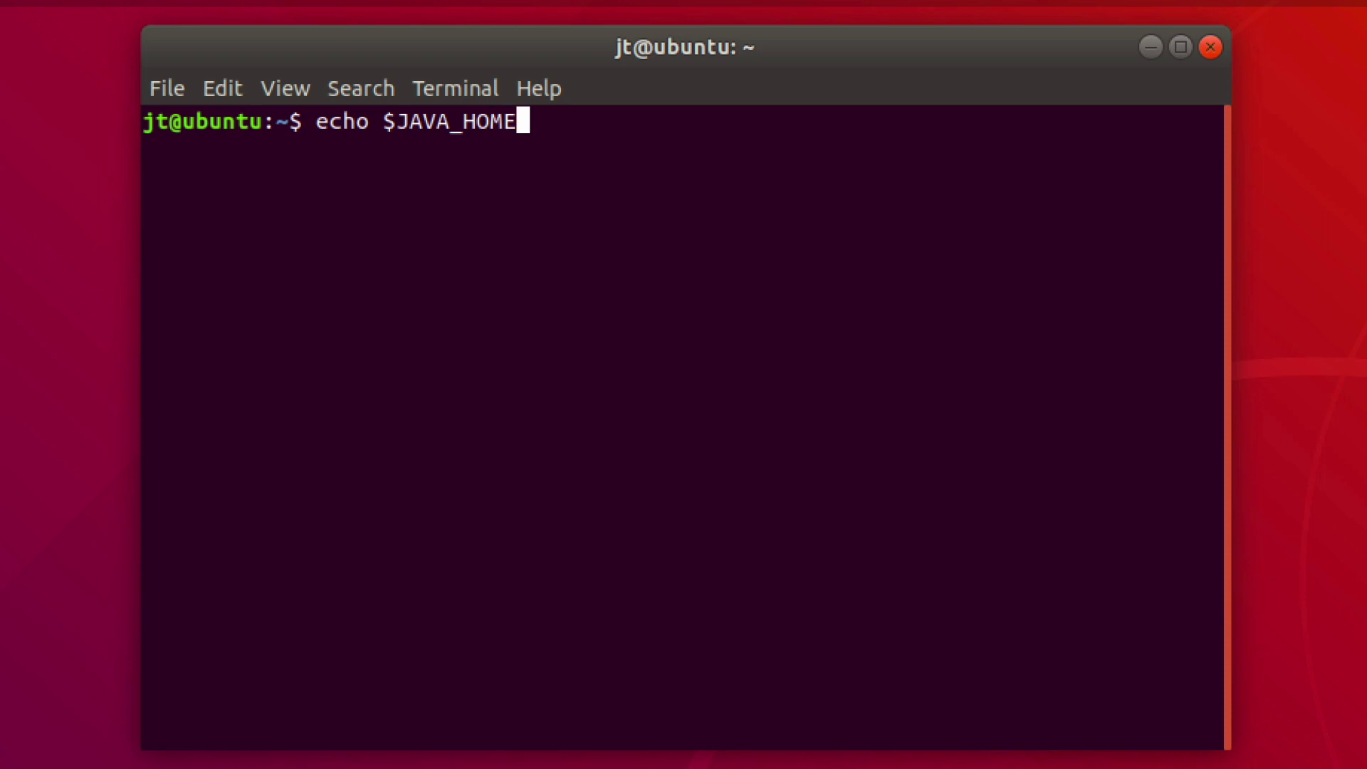
key("Return")
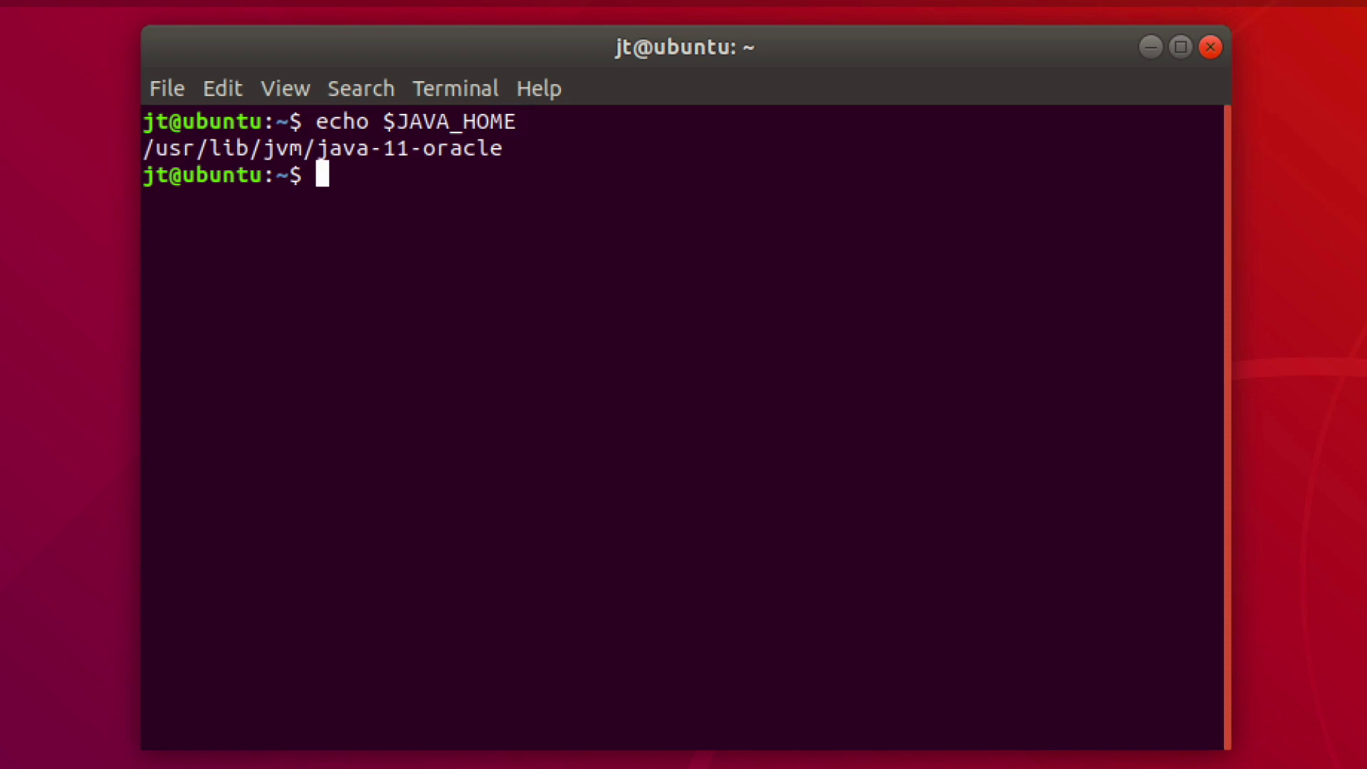
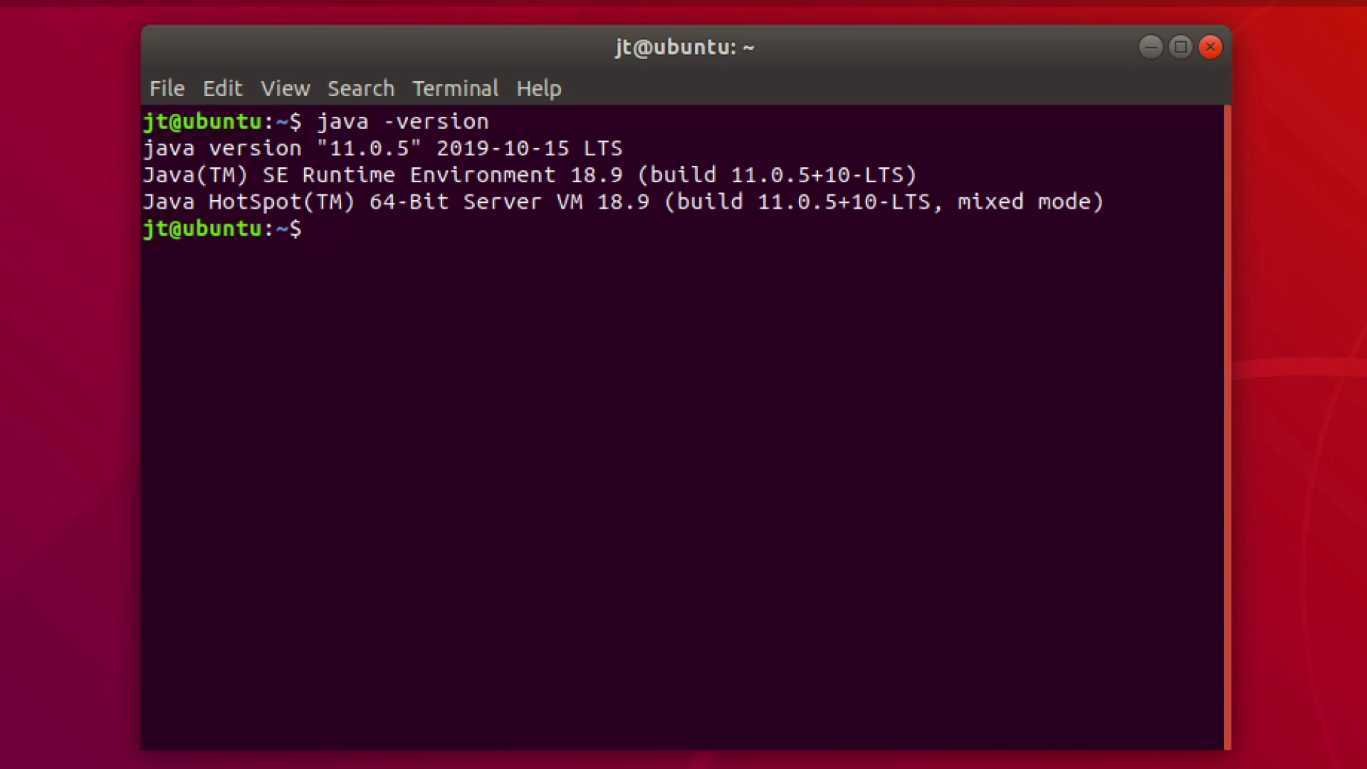
Check the compiler with javac -version, then run a made-up foo -version command to see the error
type("javac ")
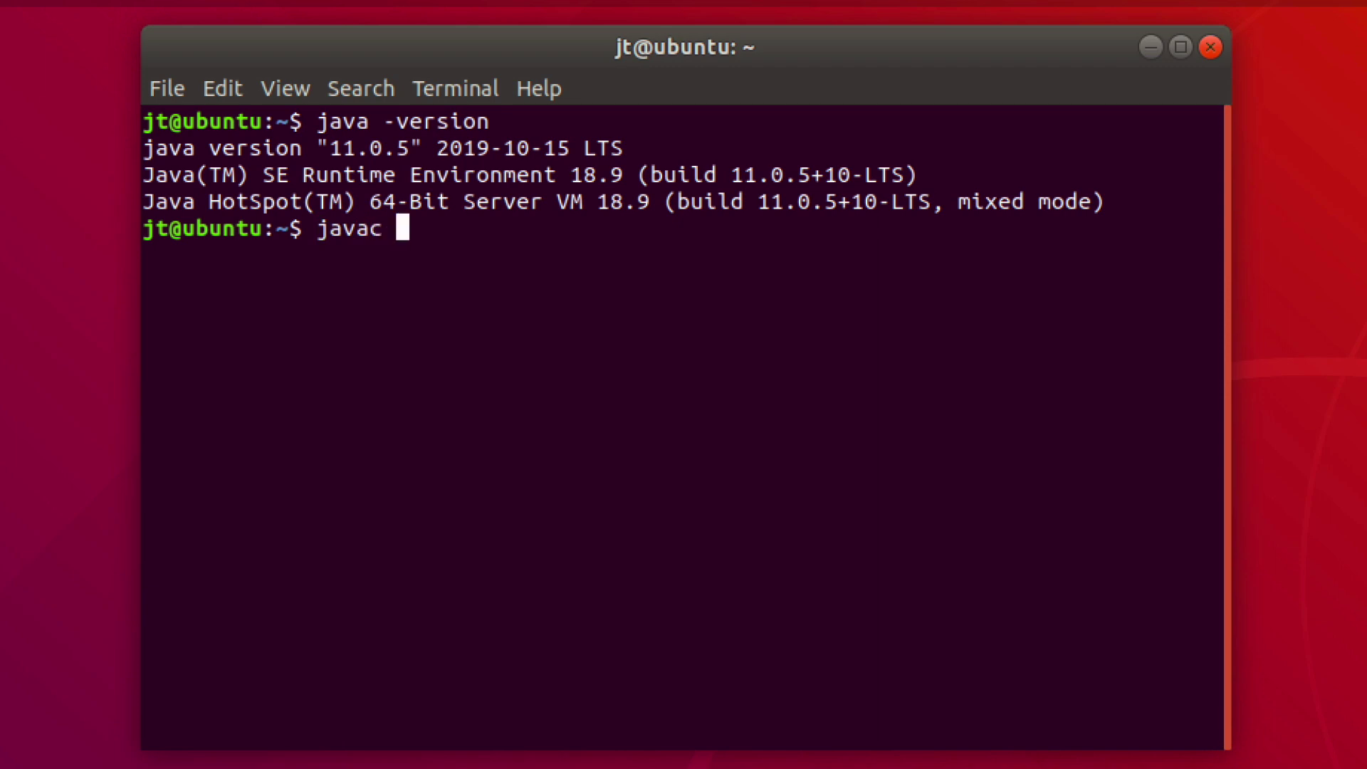
type("-version")
key("Return")
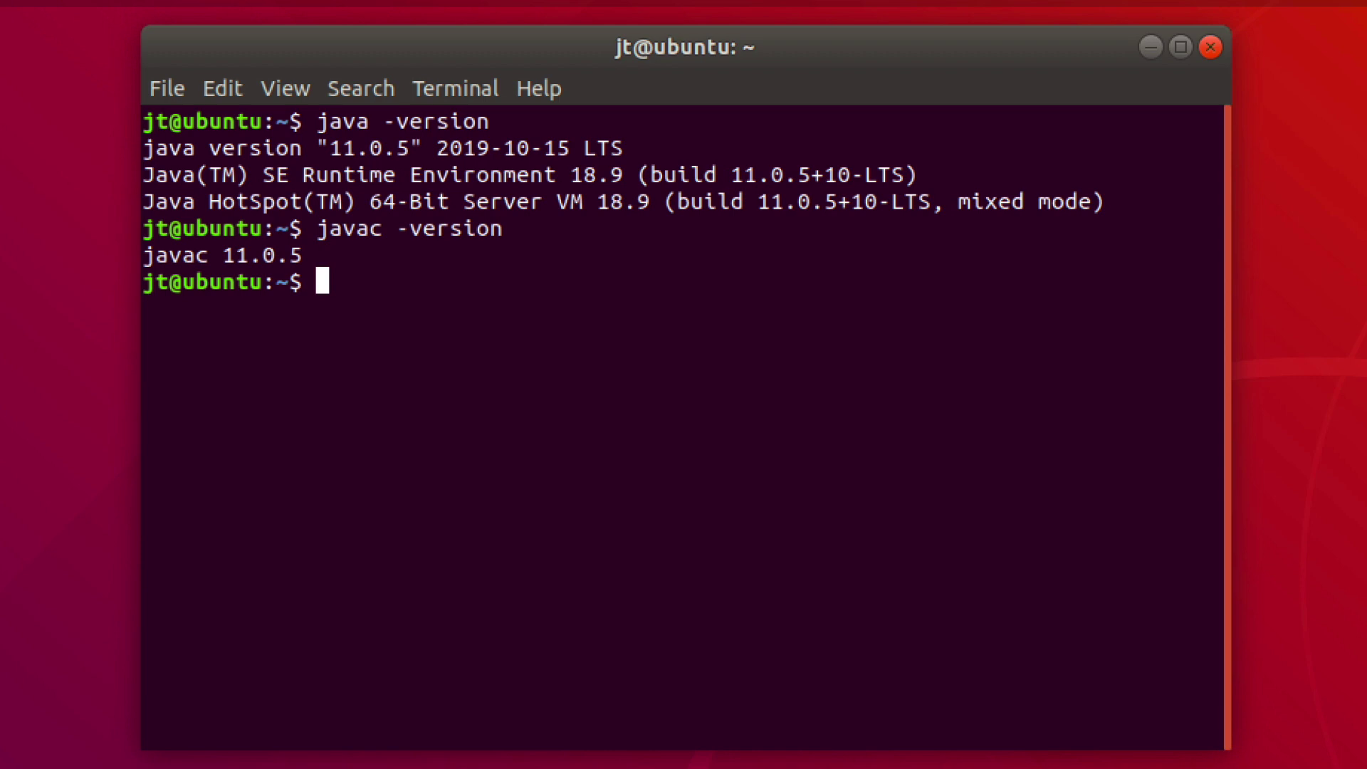
type("foo -version")
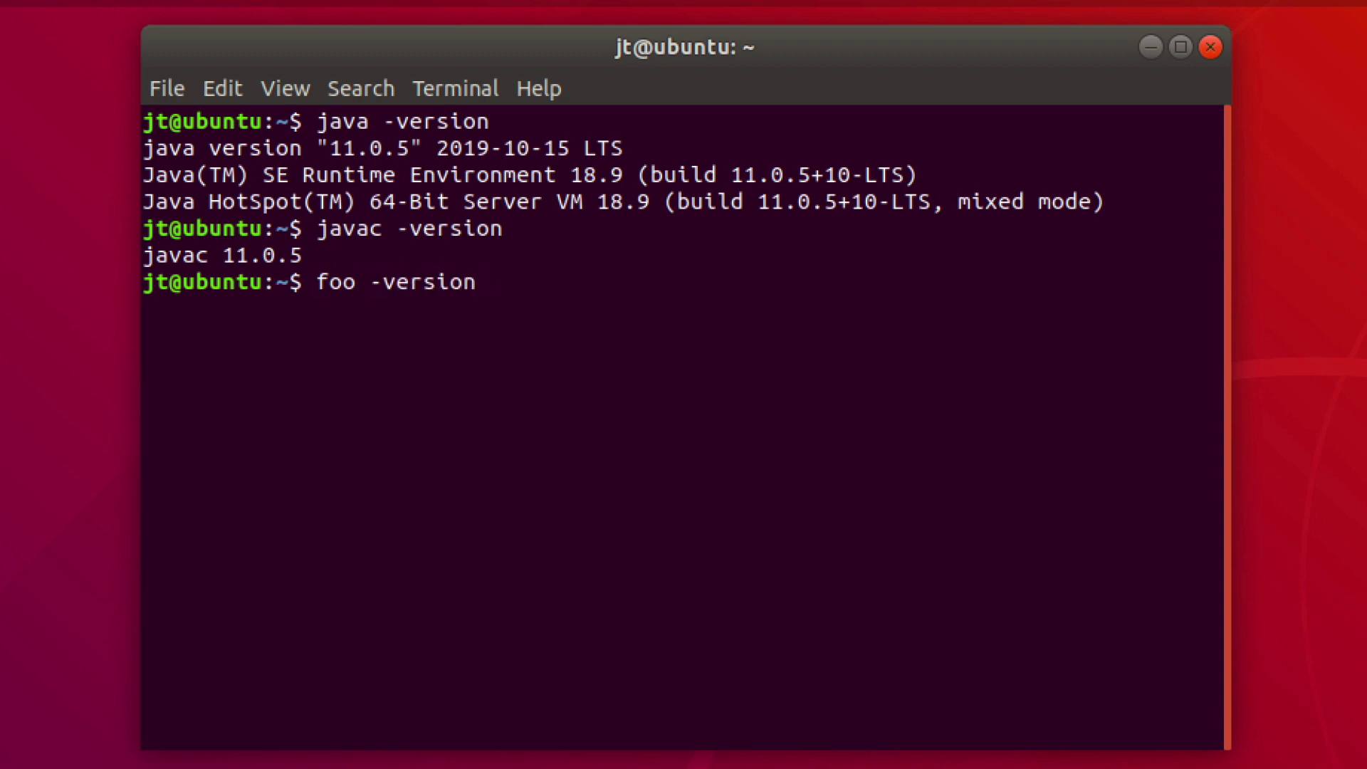
key("Return")
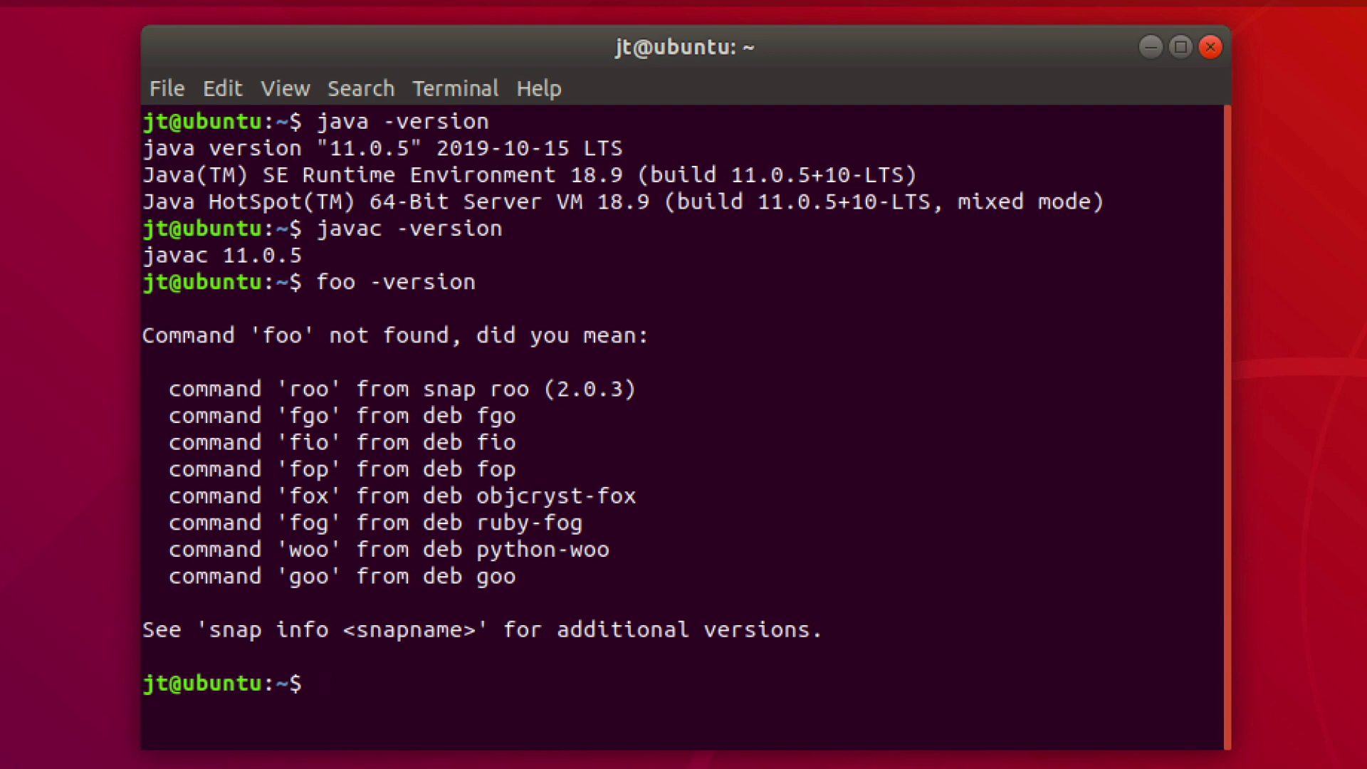
Run the misspelled javc -version, then recall it and correct it to javac -version
type("java")
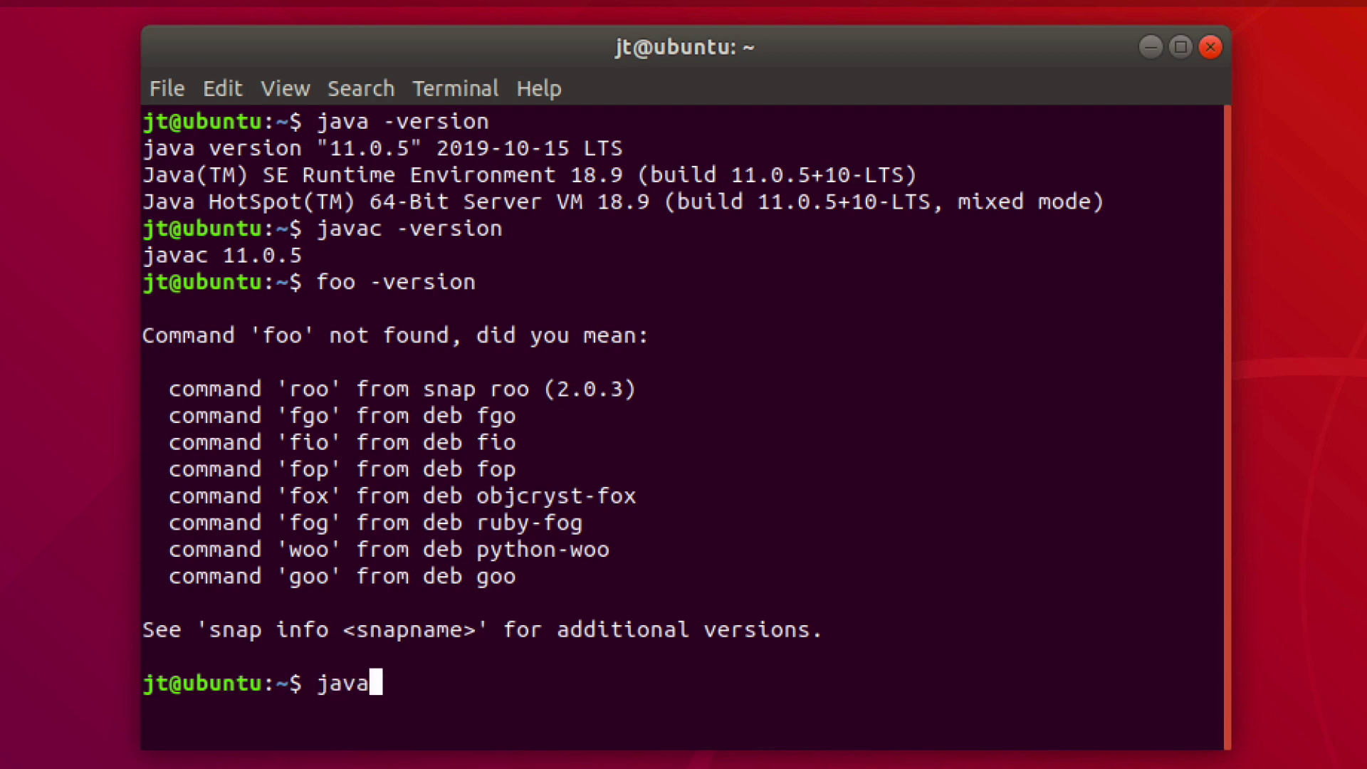
key("BackSpace")
key("BackSpace")
type("c -version")
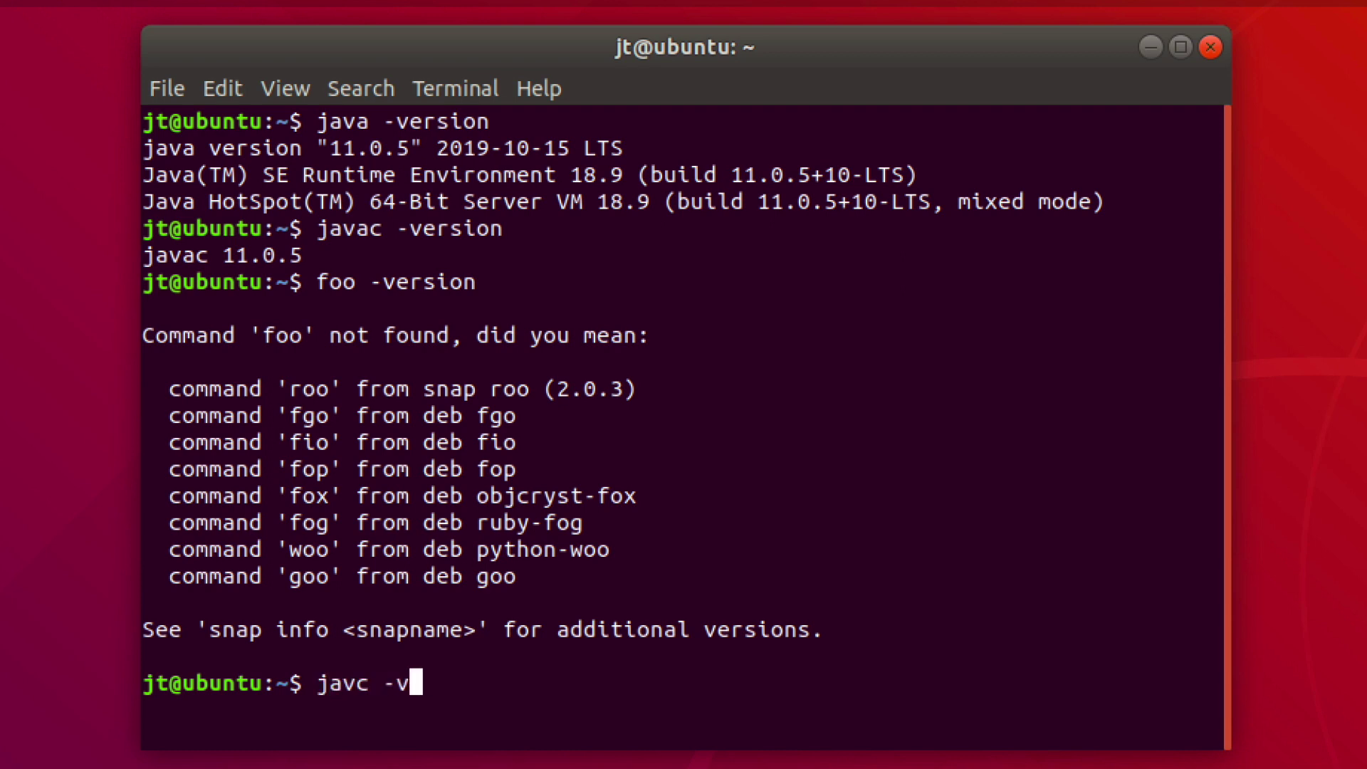
key("Return")
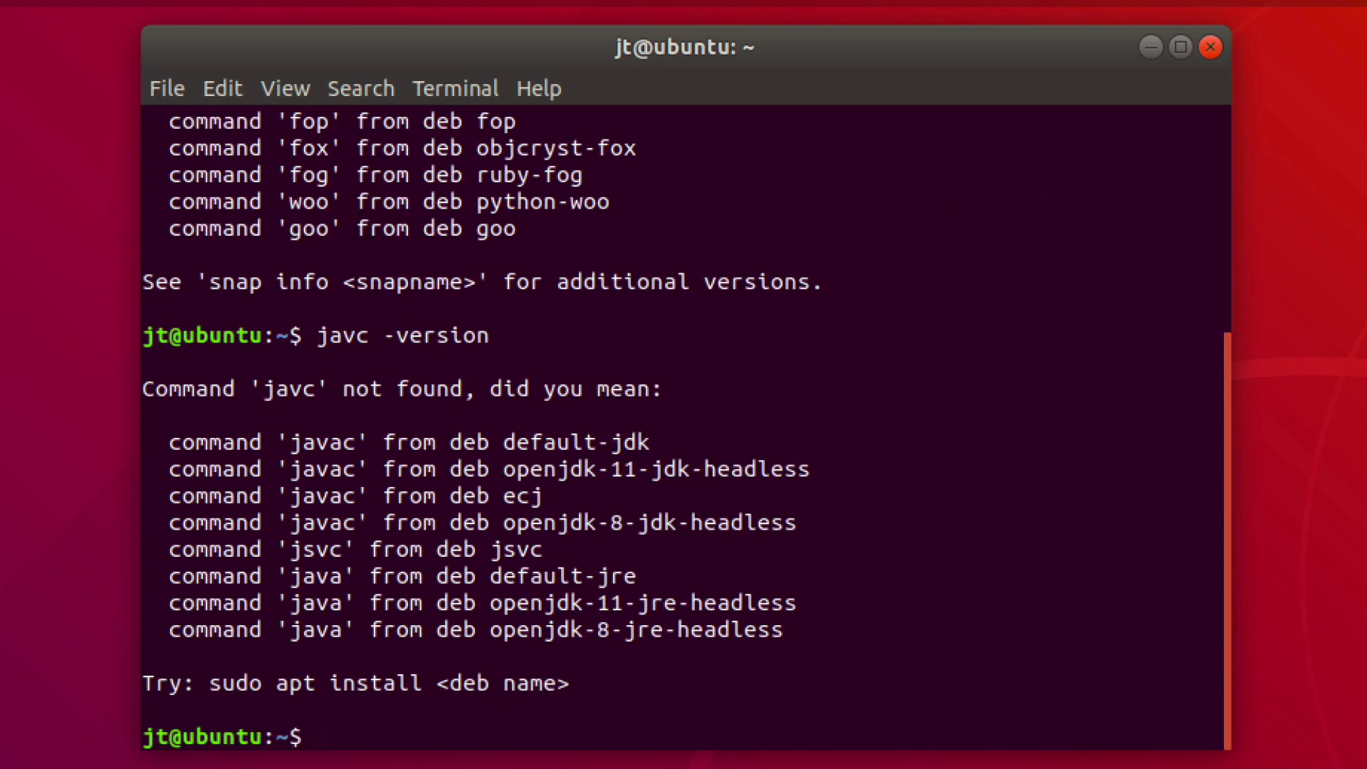
key("Up")
key("Left")
key("Left")
key("Left")
key("Left")
key("Left")
key("Left")
key("Home")
key("Right")
key("Right")
key("Right")
type("a")
key("Return")
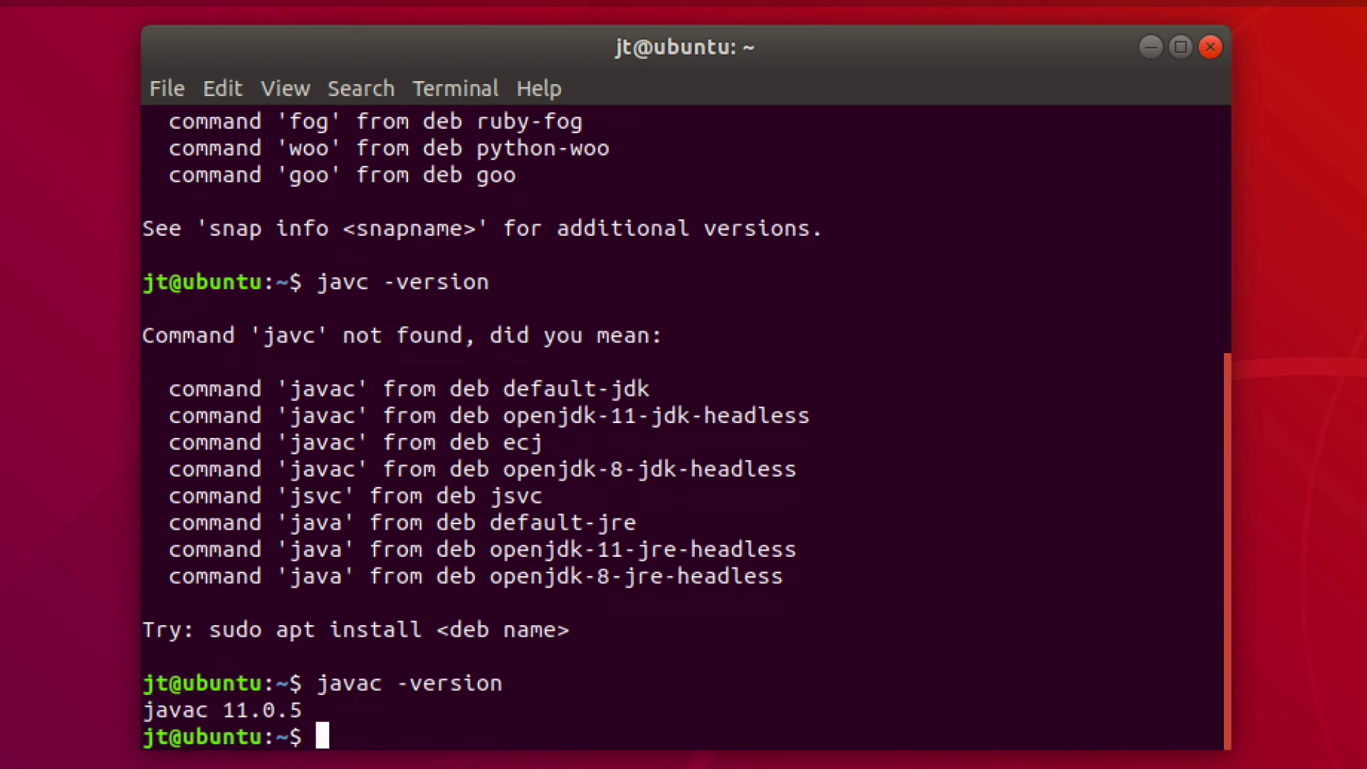
type("e")
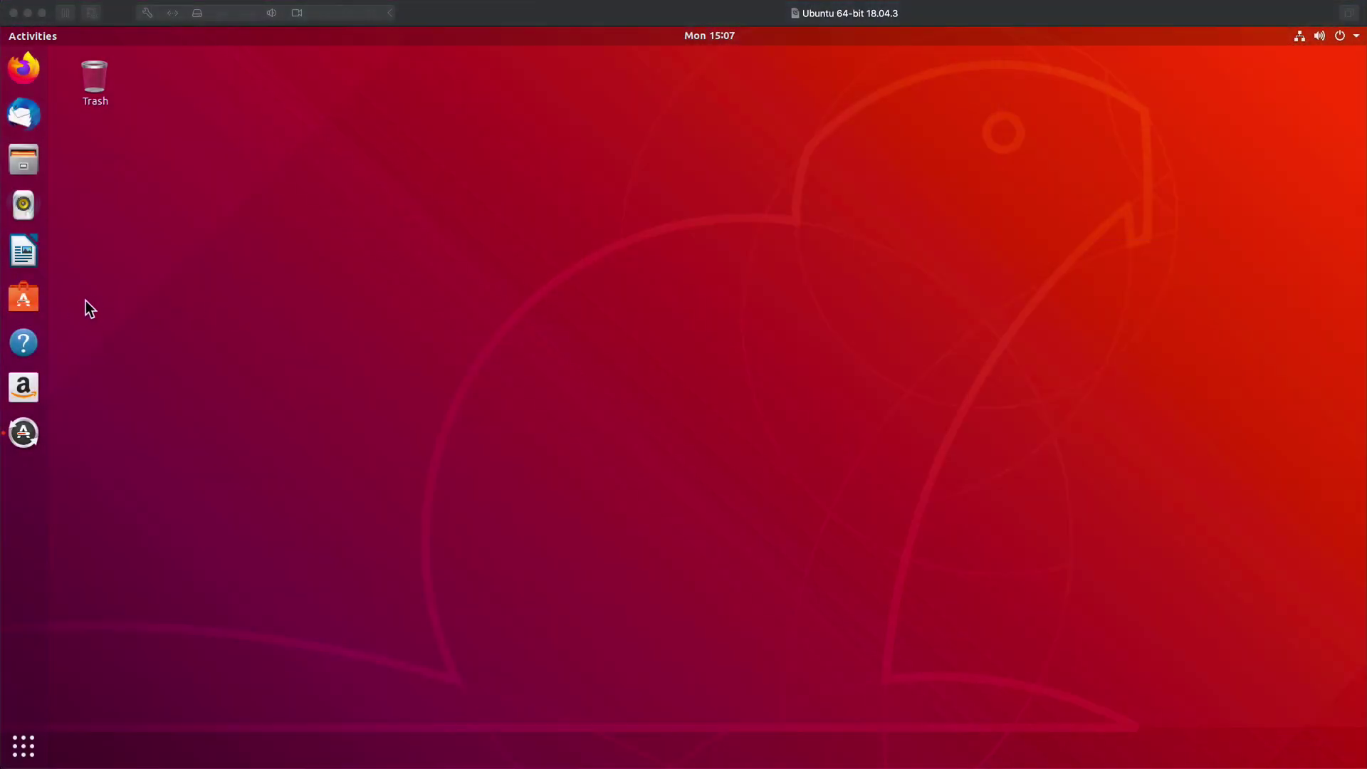
Search Ubuntu Software for 'intellij' and start installing IDEA Community
left_click(23, 304)
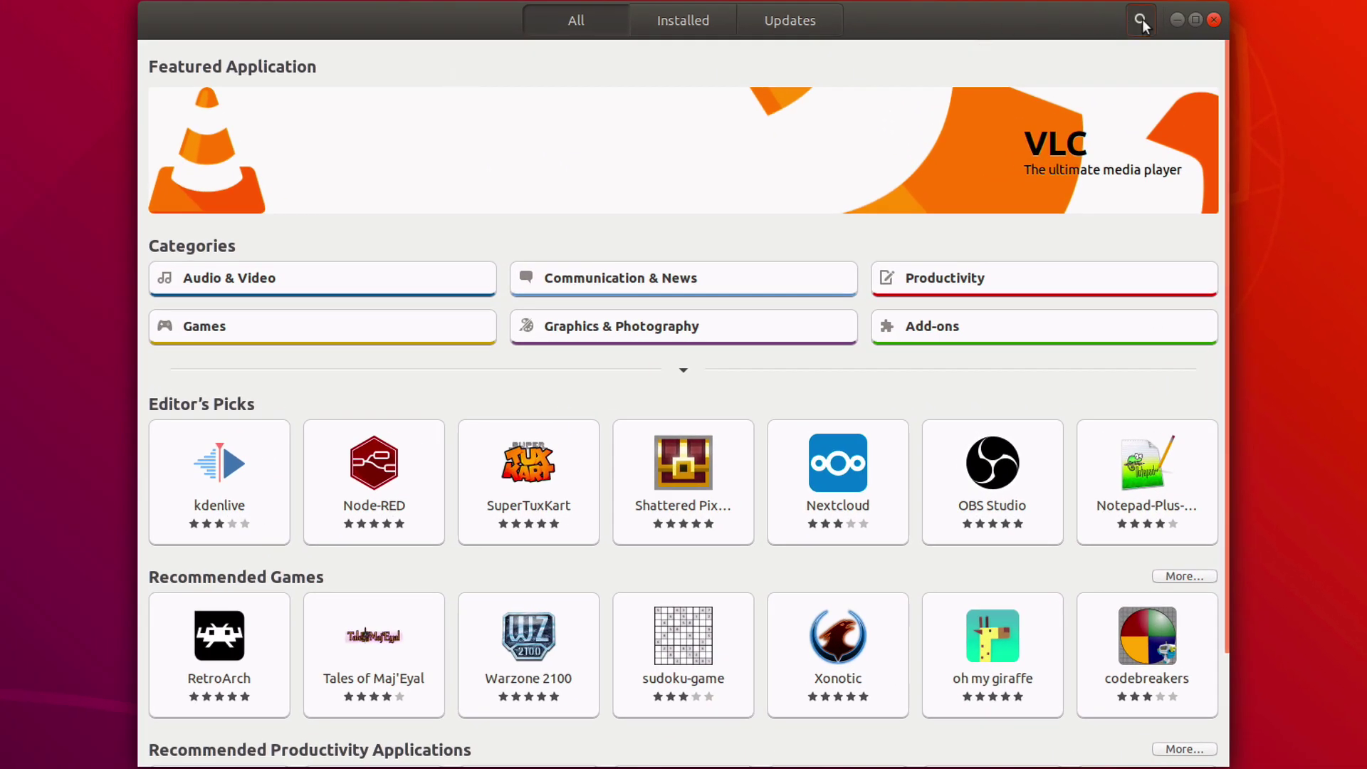
left_click(1140, 20)
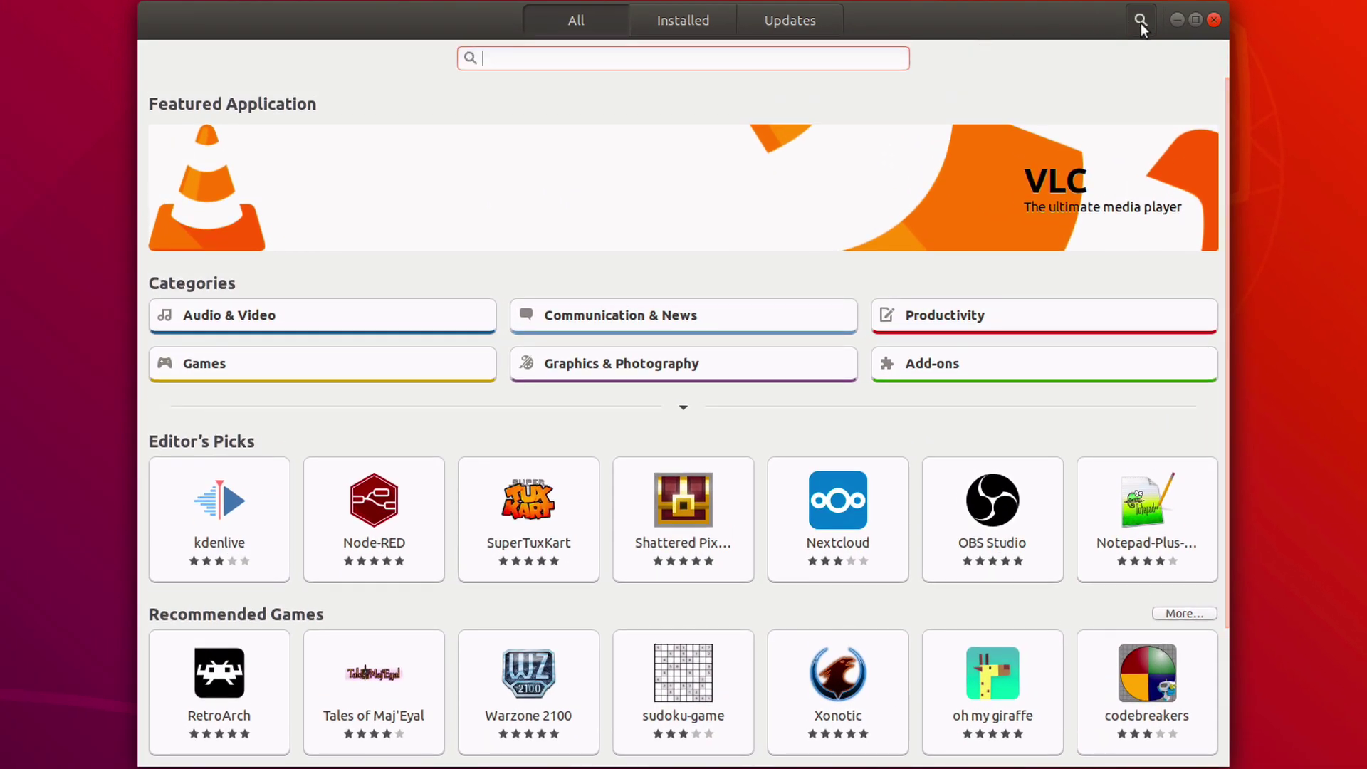
type("intellij")
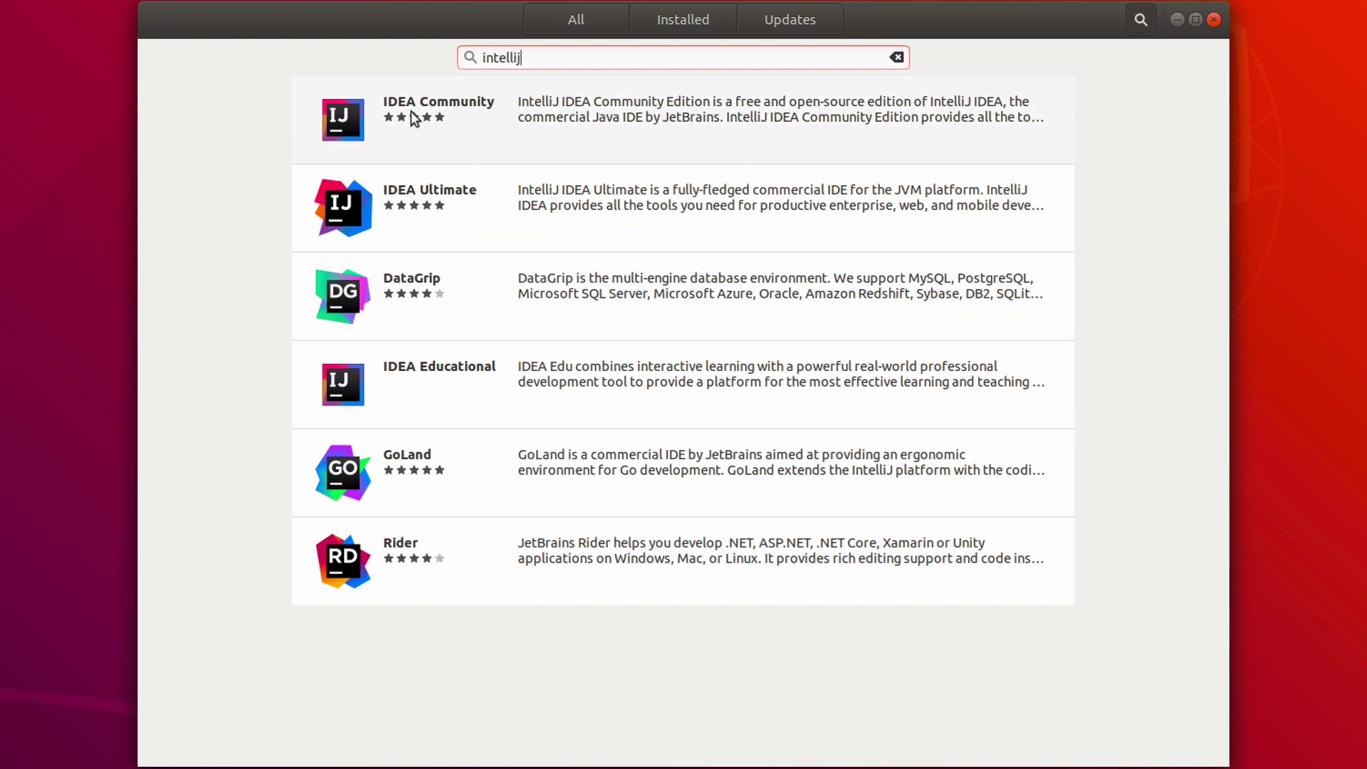
left_click(586, 120)
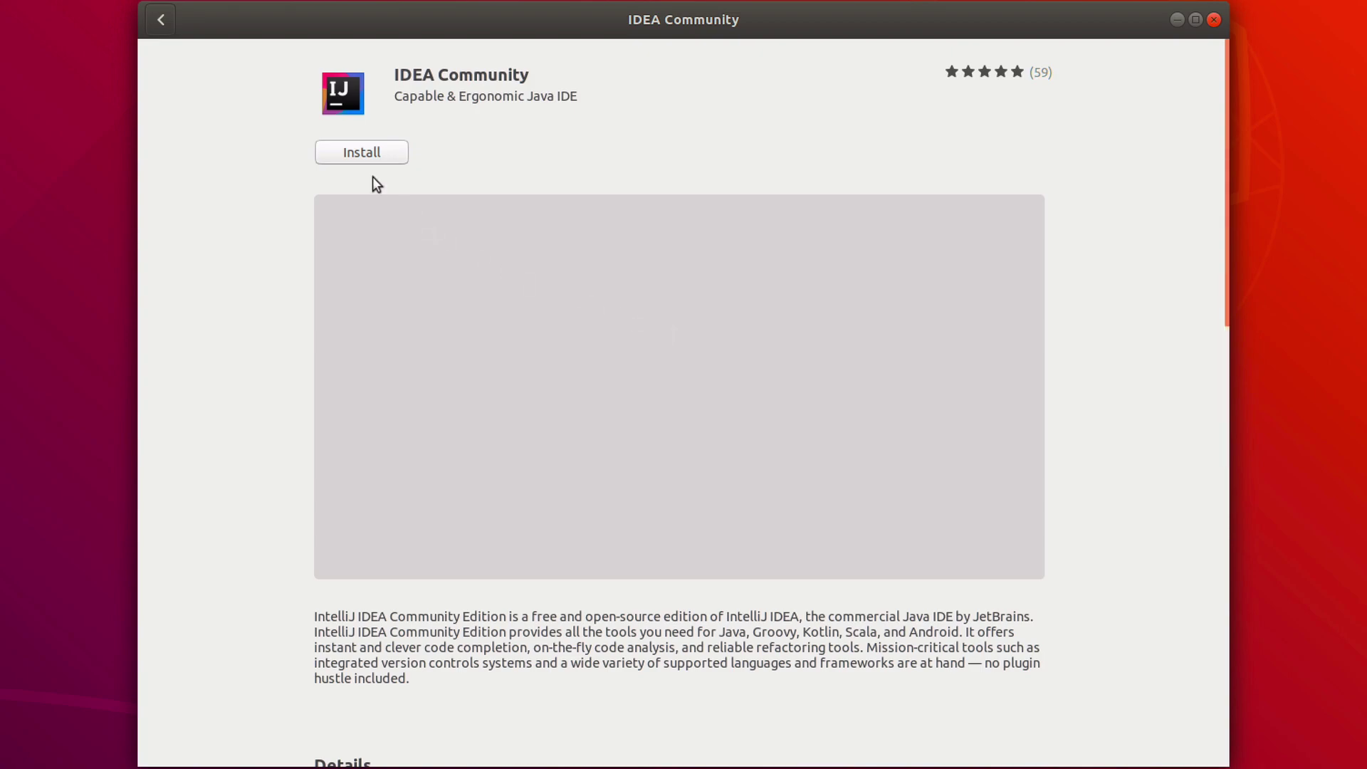
left_click(351, 151)
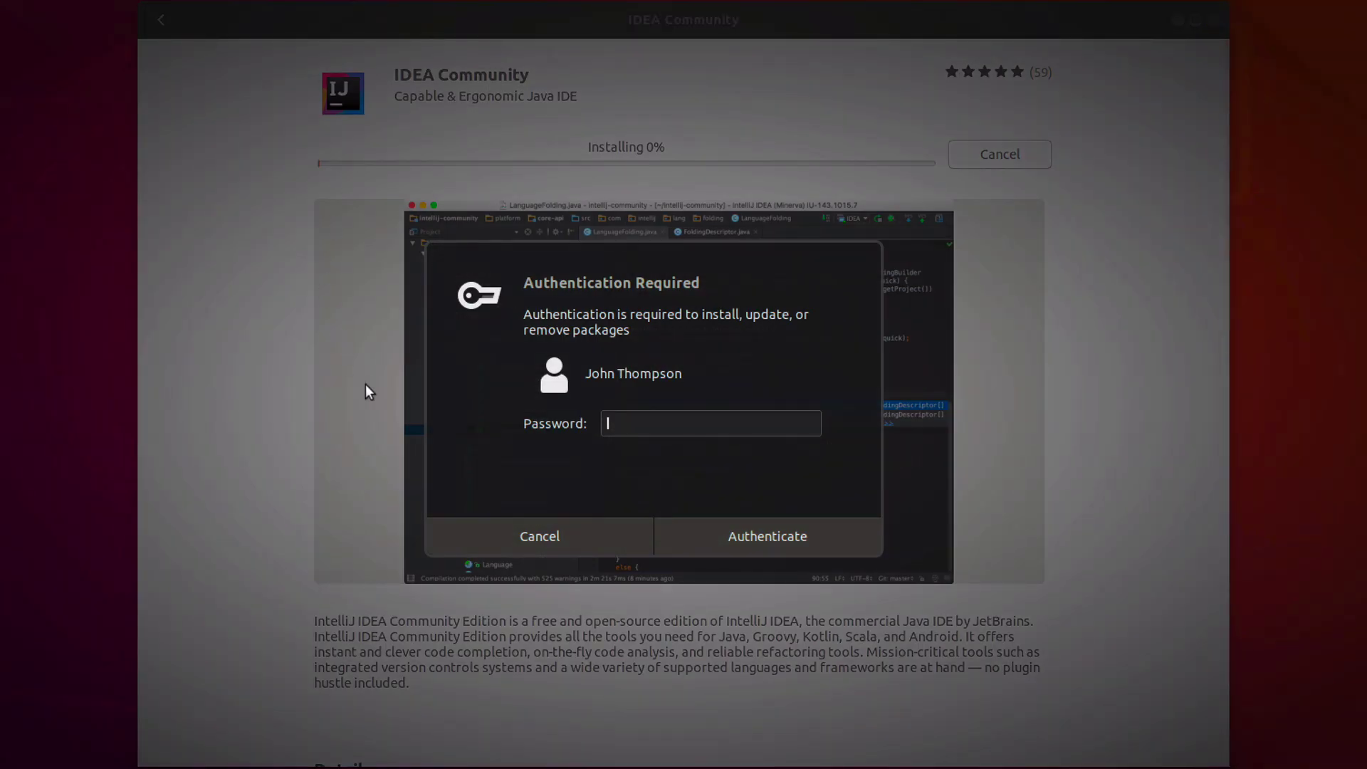
Enter the account password to authorise the IDEA Community installation
type("********")
left_click(708, 524)
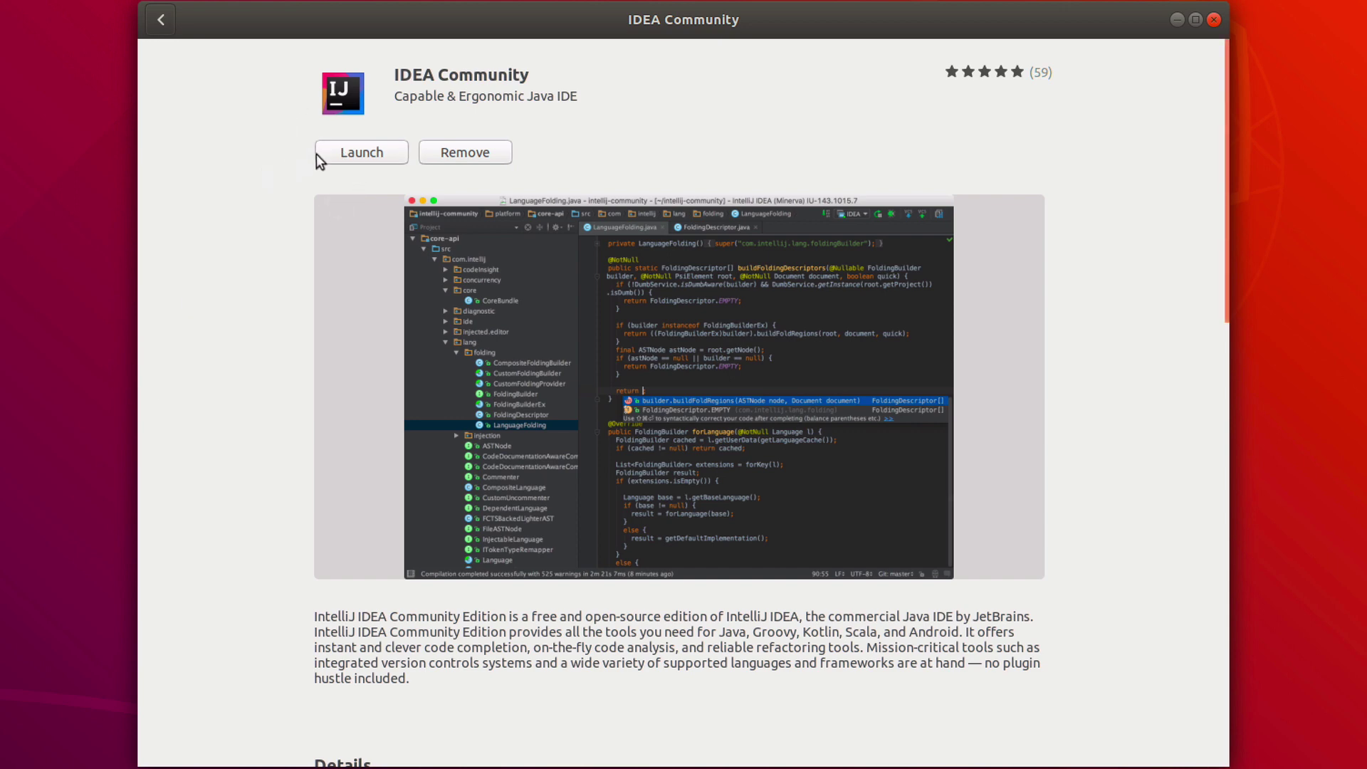
Launch IDEA Community with no imported settings, accept the privacy policy and send usage statistics
left_click(346, 151)
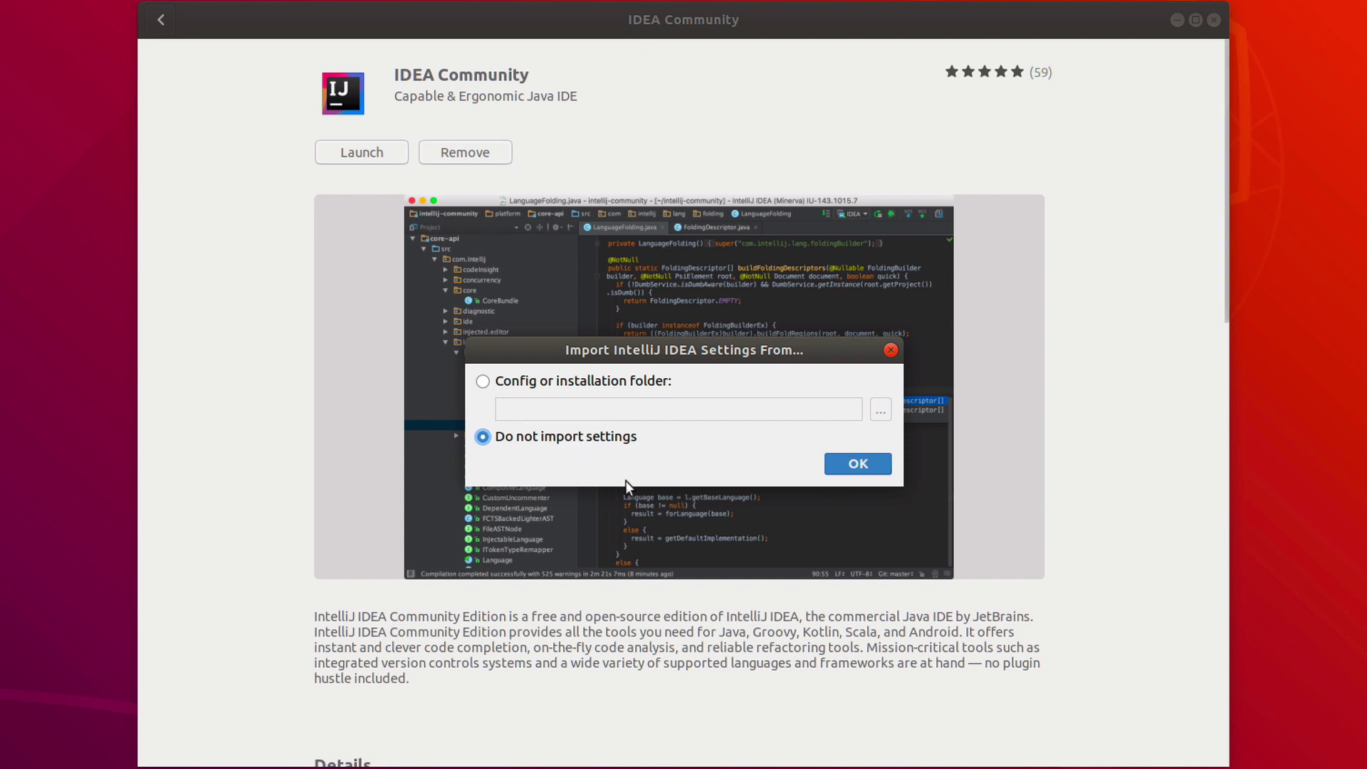
left_click(857, 464)
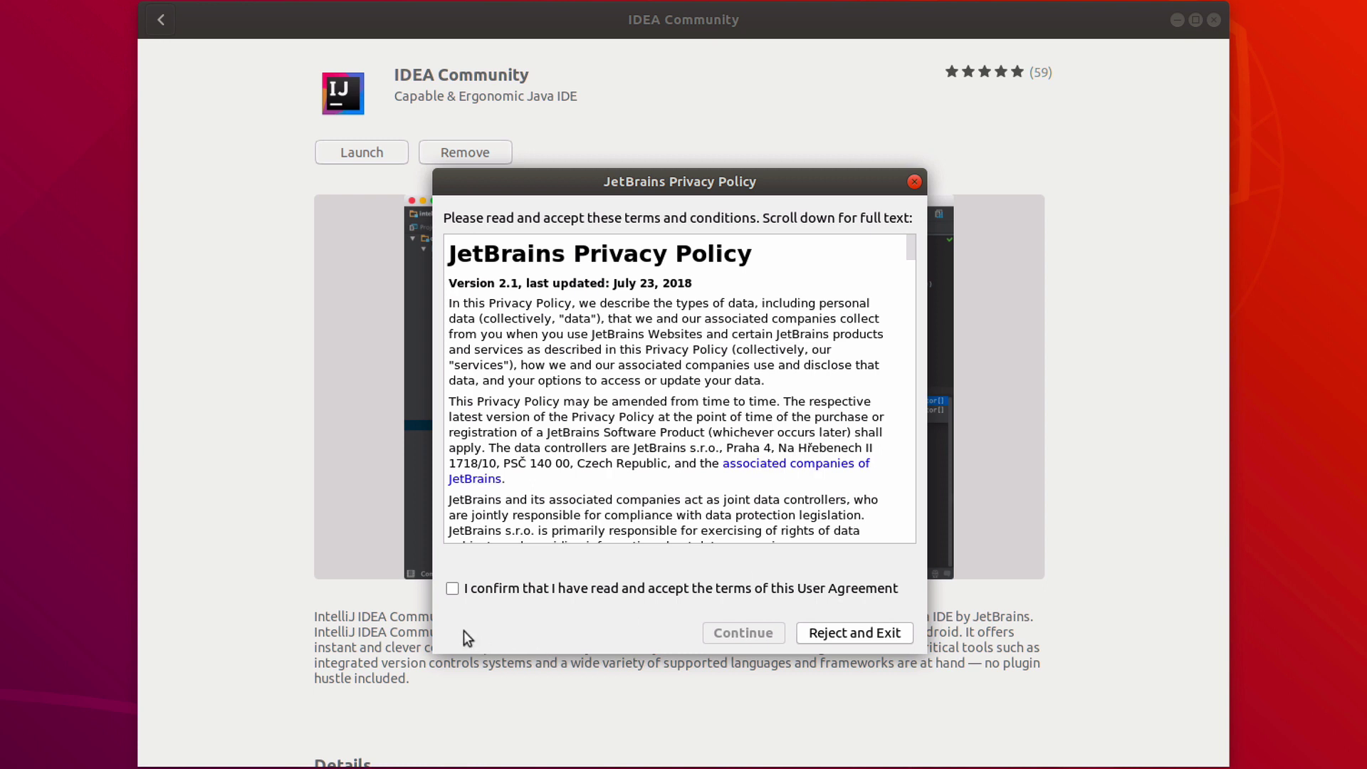
left_click(452, 589)
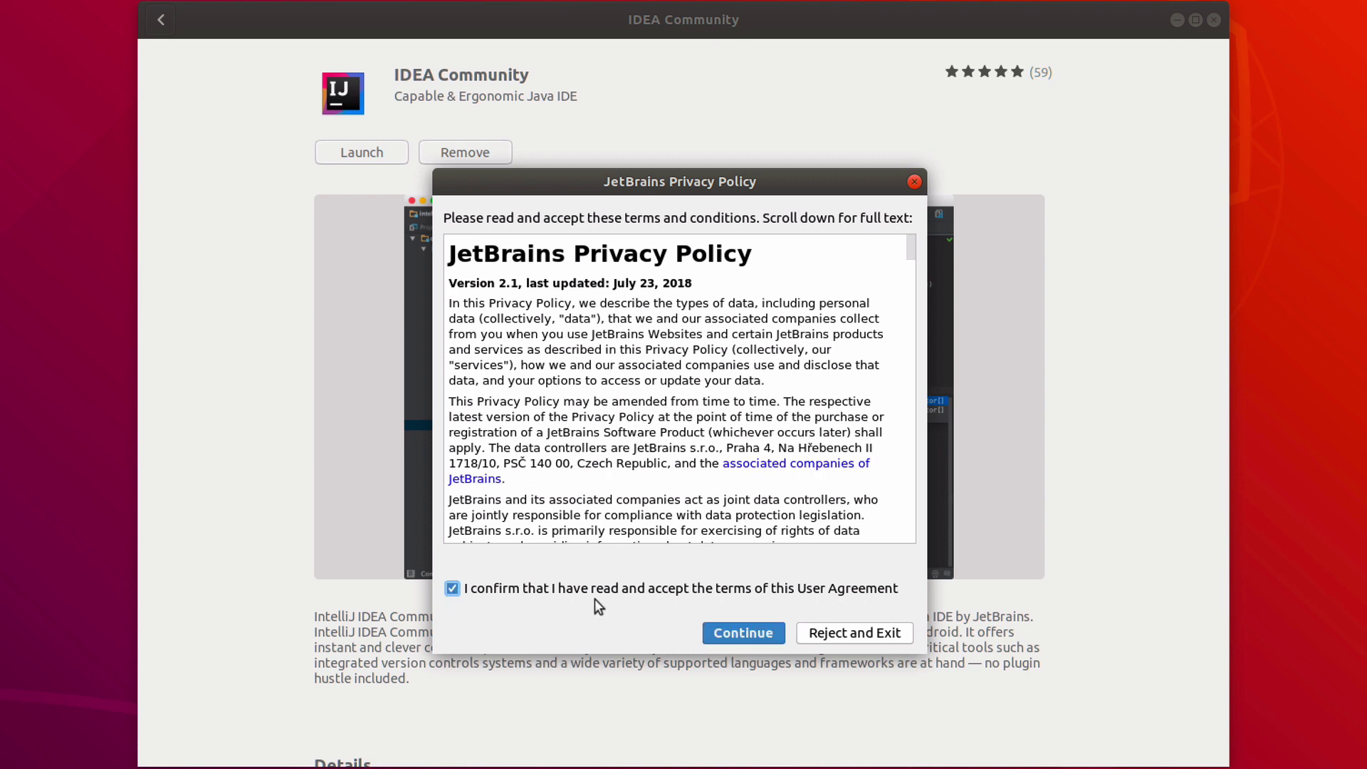
left_click(743, 633)
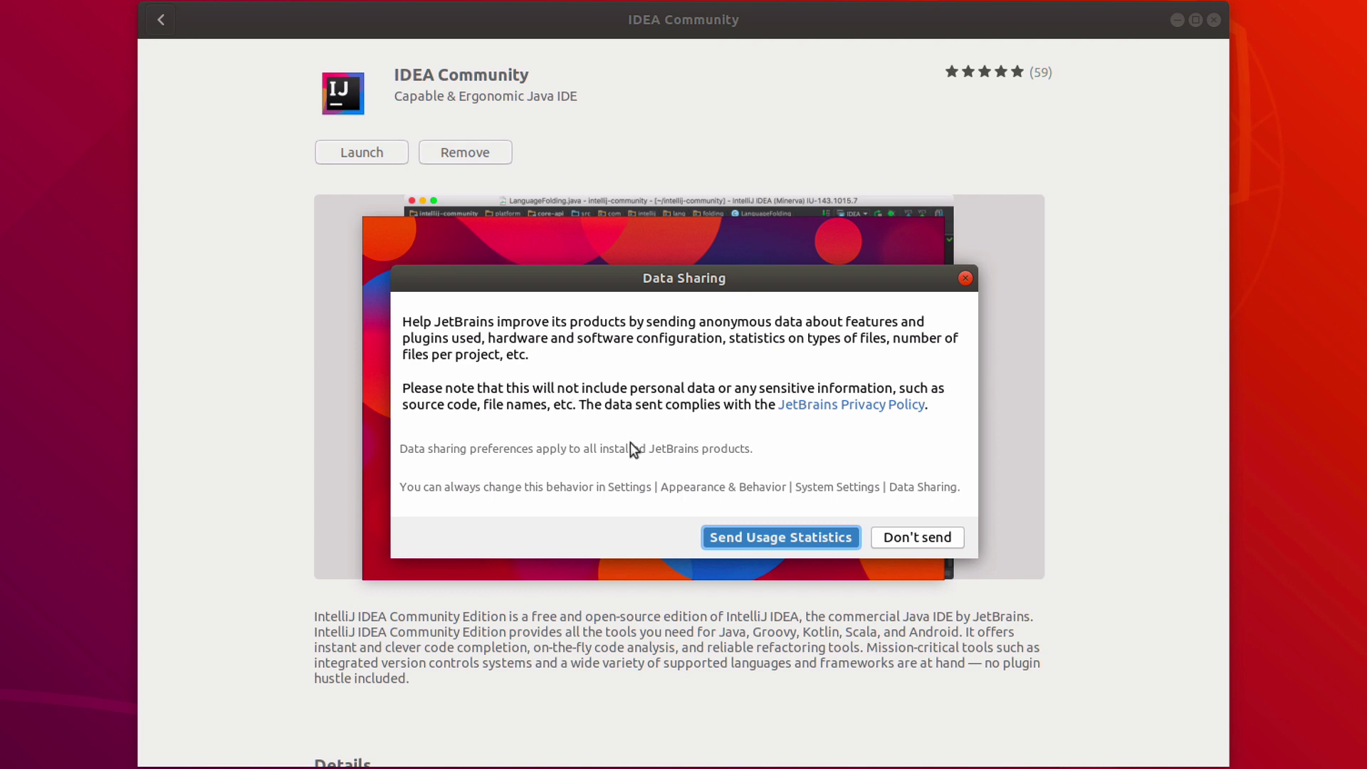
left_click(767, 539)
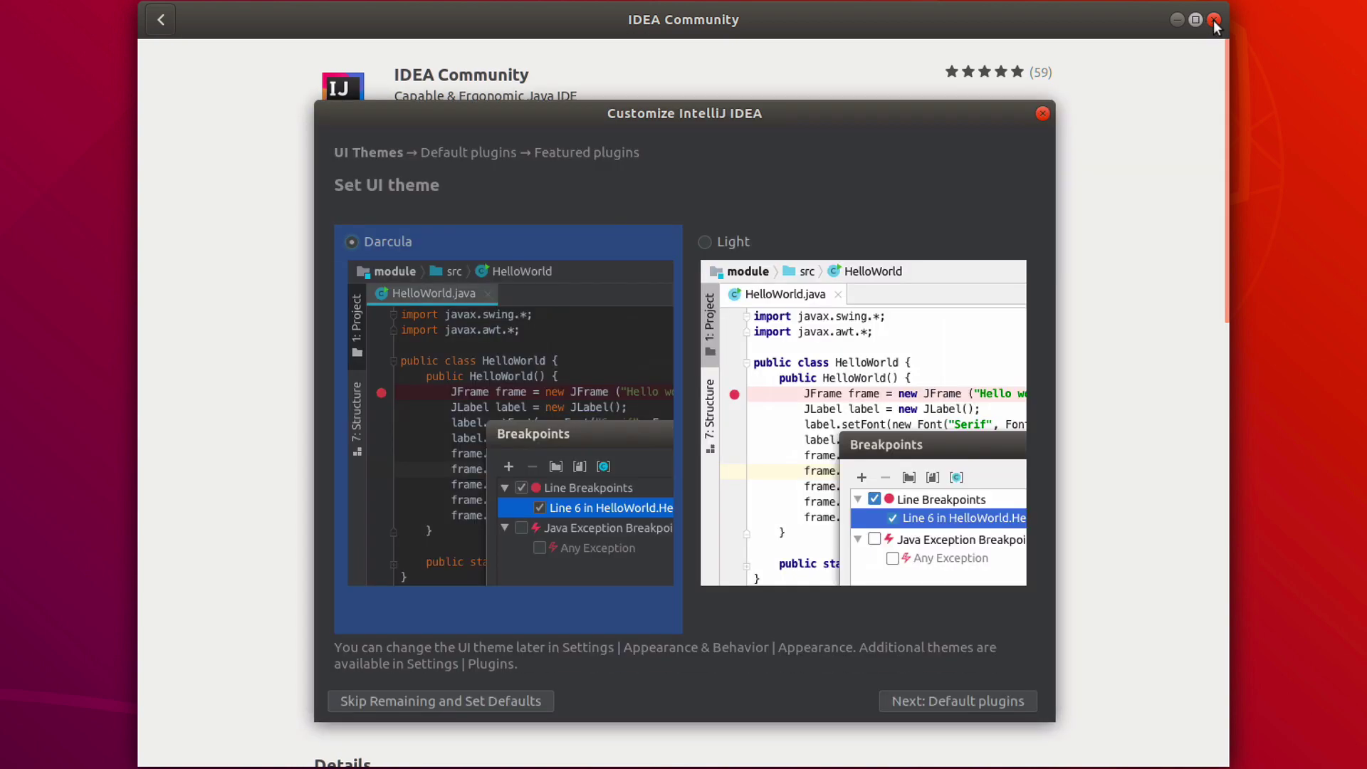
Close Ubuntu Software and continue from the Darcula theme to the default plugins
left_click(1214, 22)
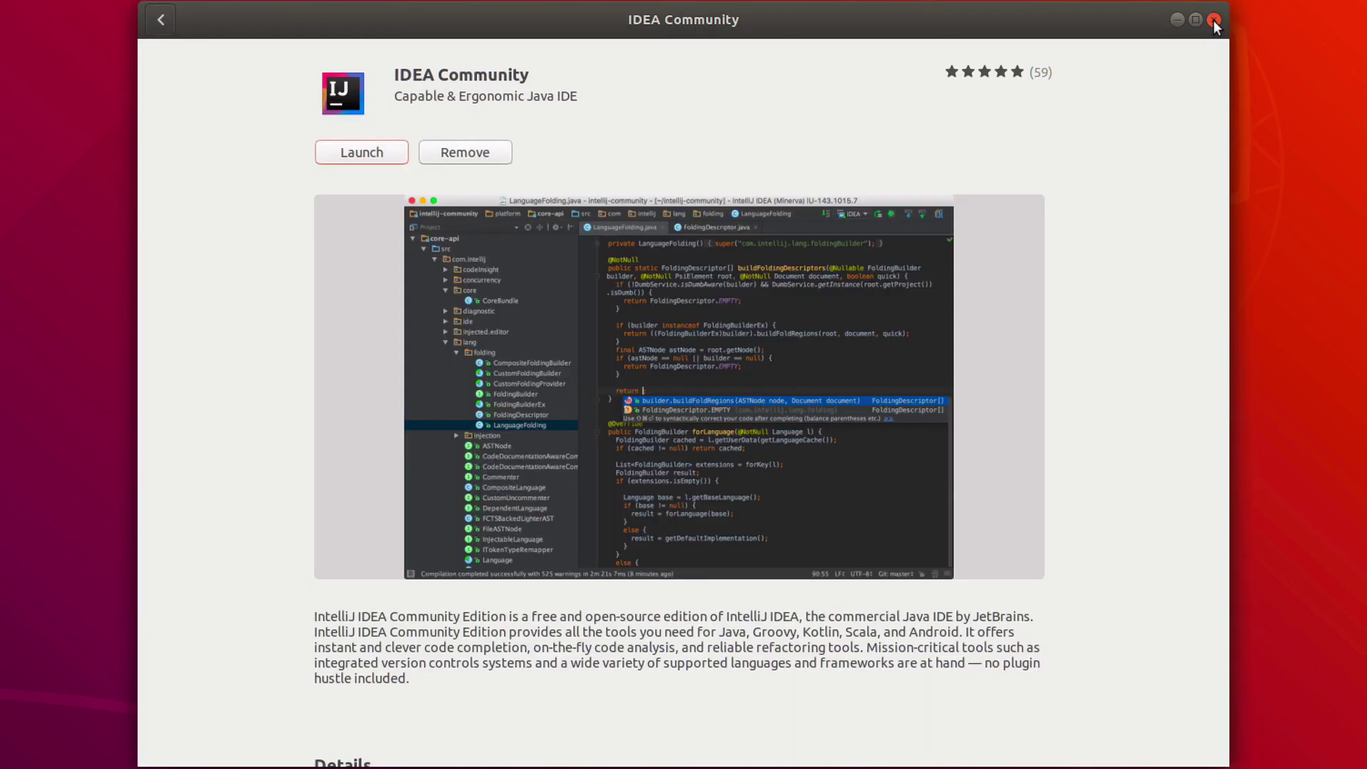
left_click(1214, 21)
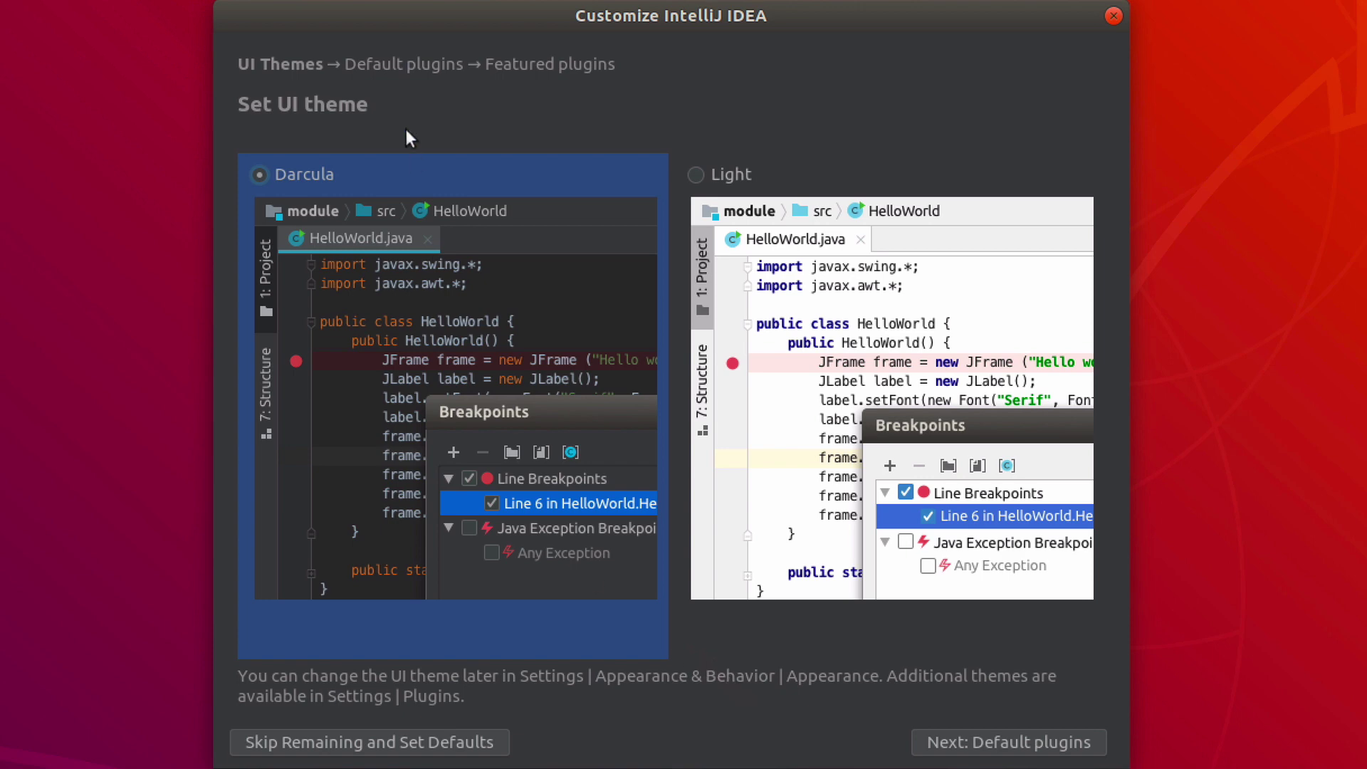
left_click(1021, 746)
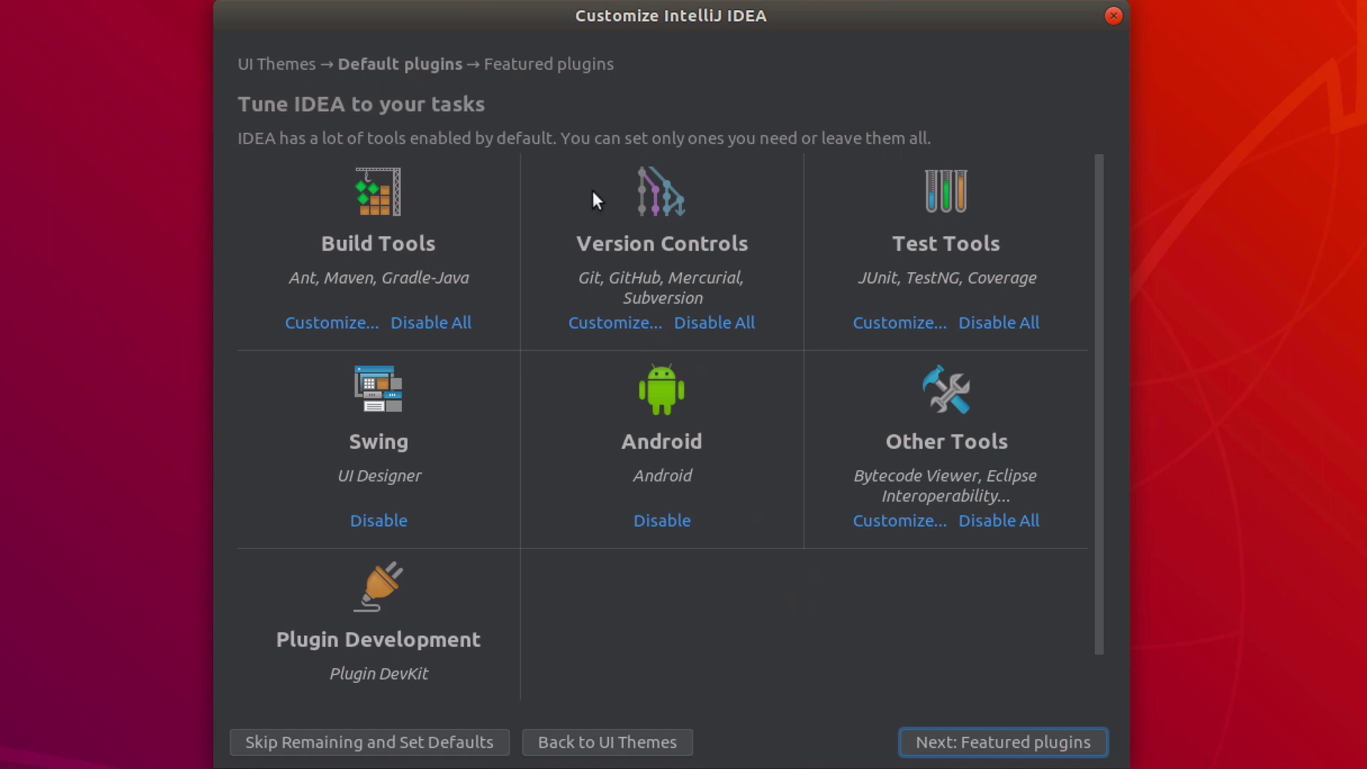
Customize the build tool, version control (Subversion off) and test tool plugin groups
left_click(311, 324)
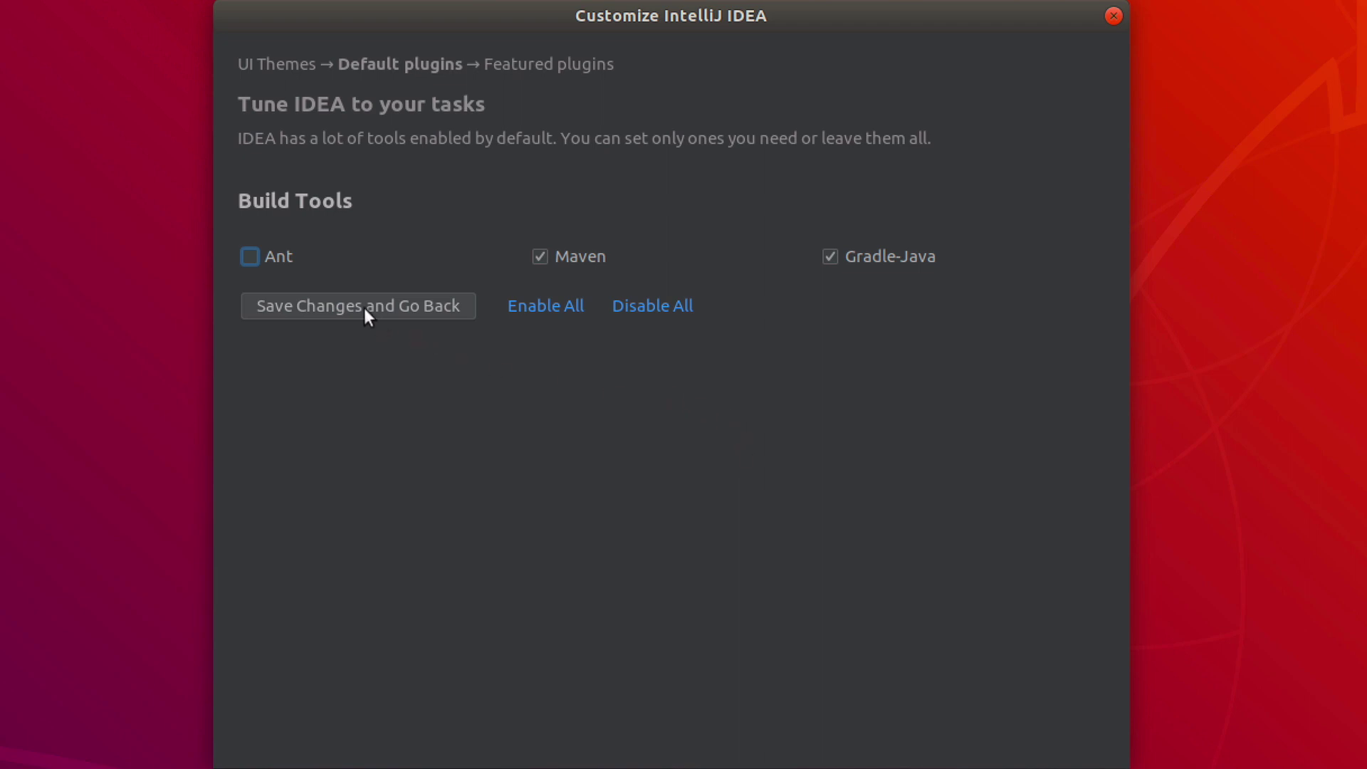
left_click(308, 307)
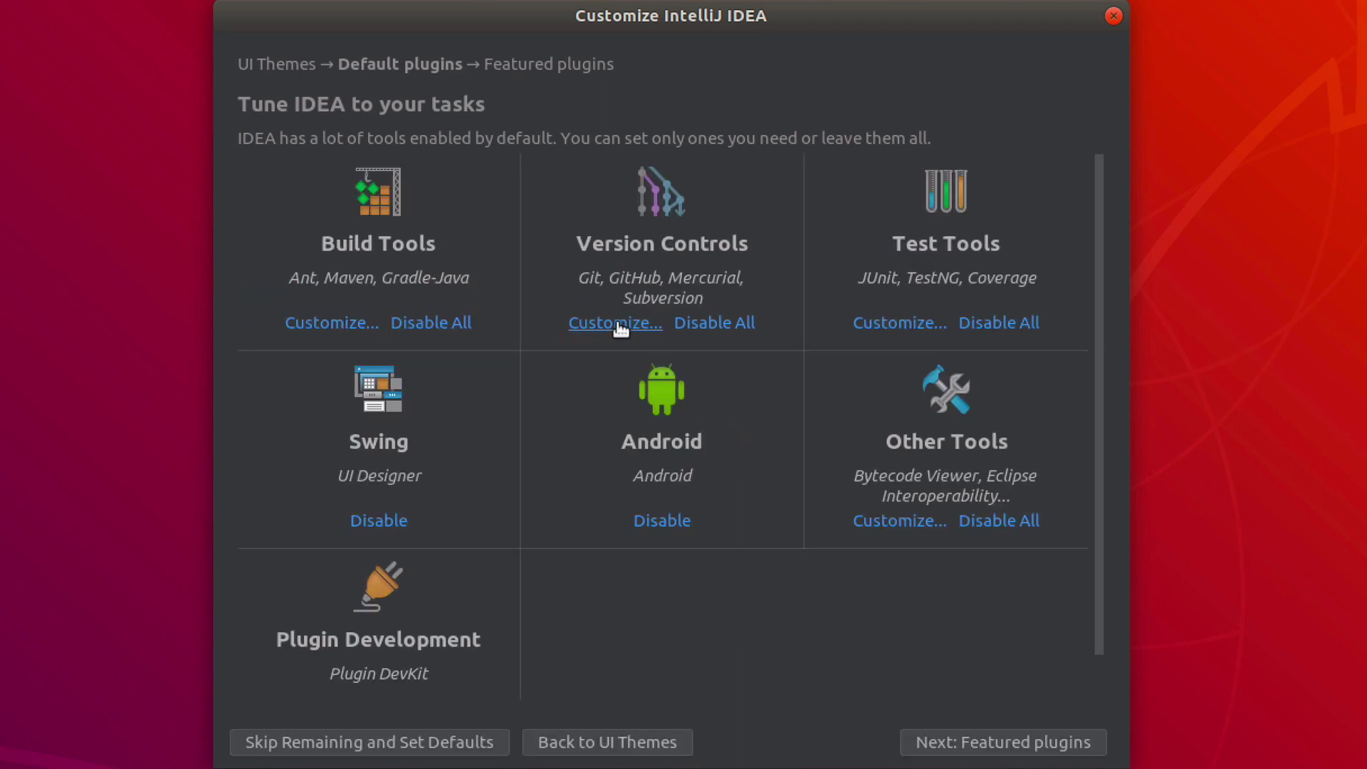
left_click(618, 327)
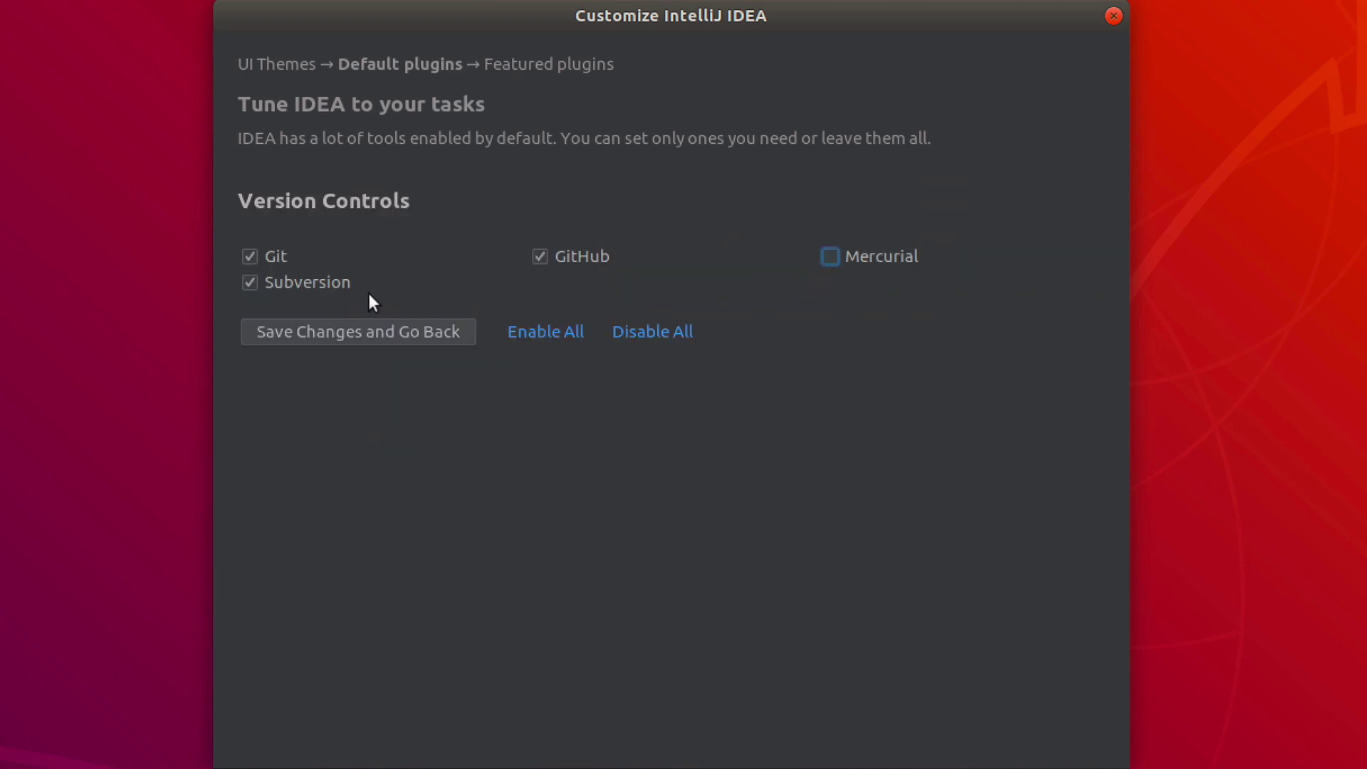
left_click(249, 282)
left_click(344, 332)
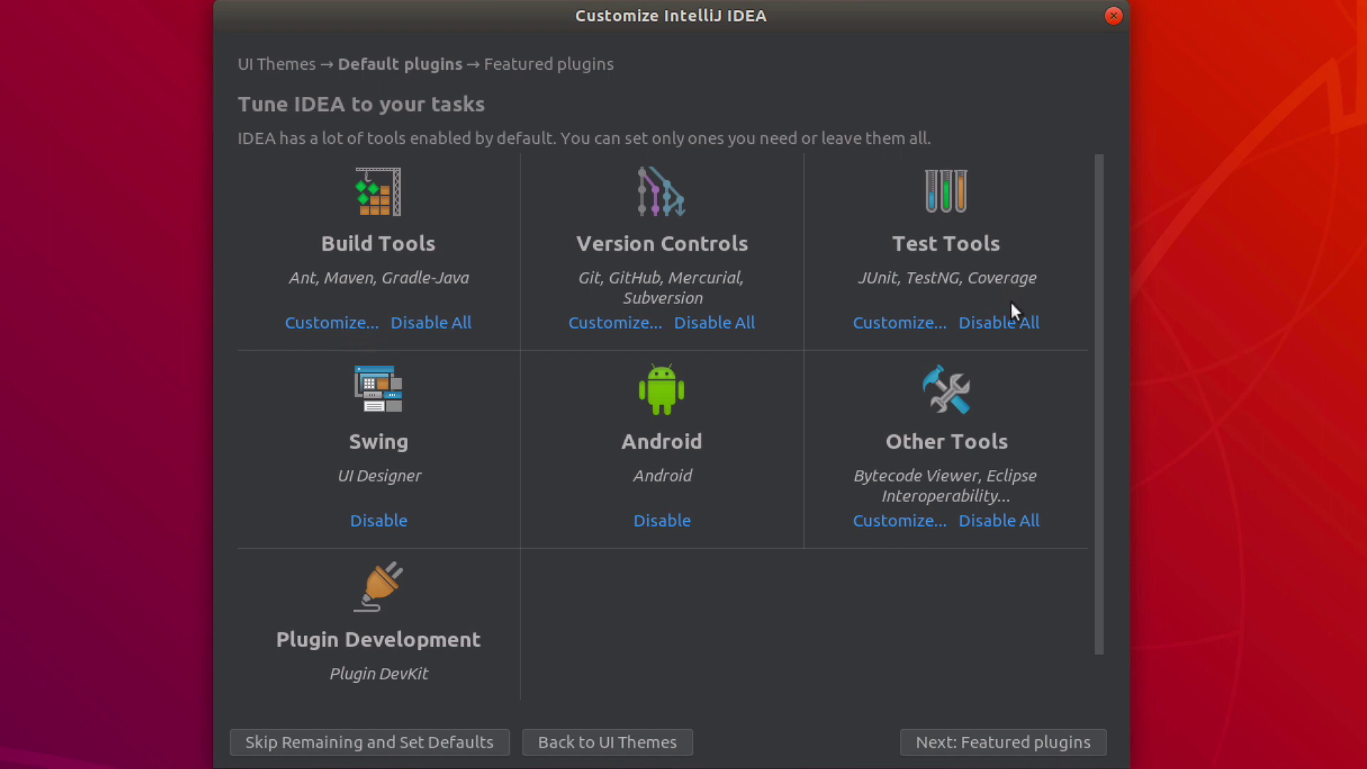
left_click(873, 326)
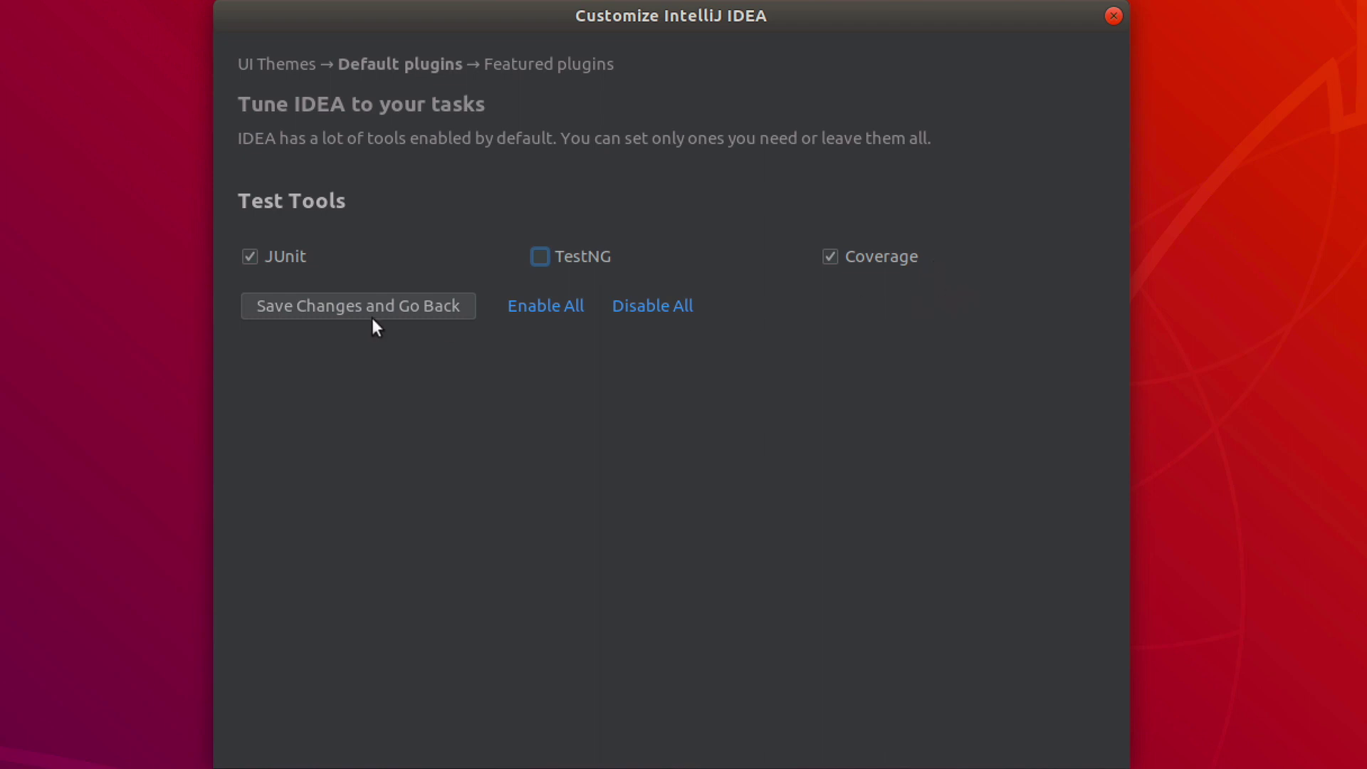
left_click(302, 309)
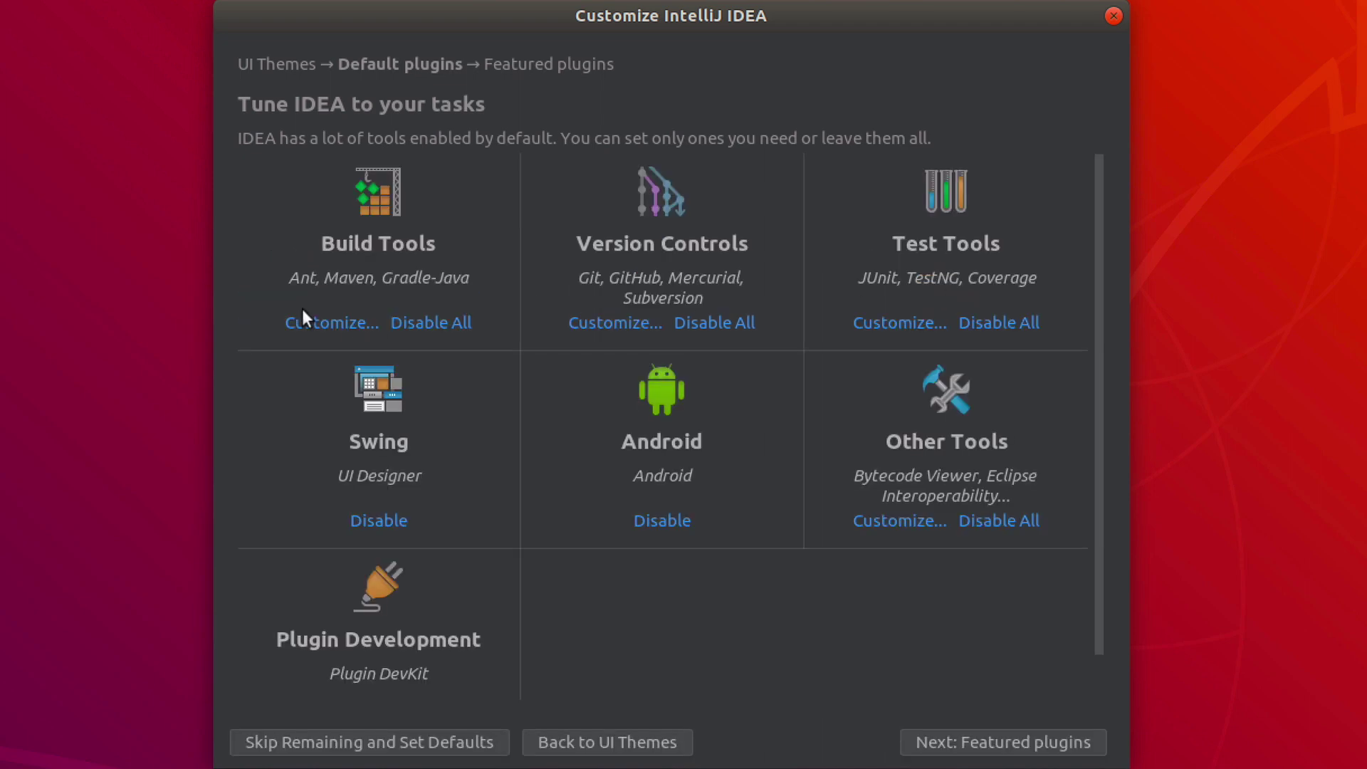
Disable Swing UI Designer, Android and Plugin Development, trim other tools, and move to featured plugins
left_click(380, 522)
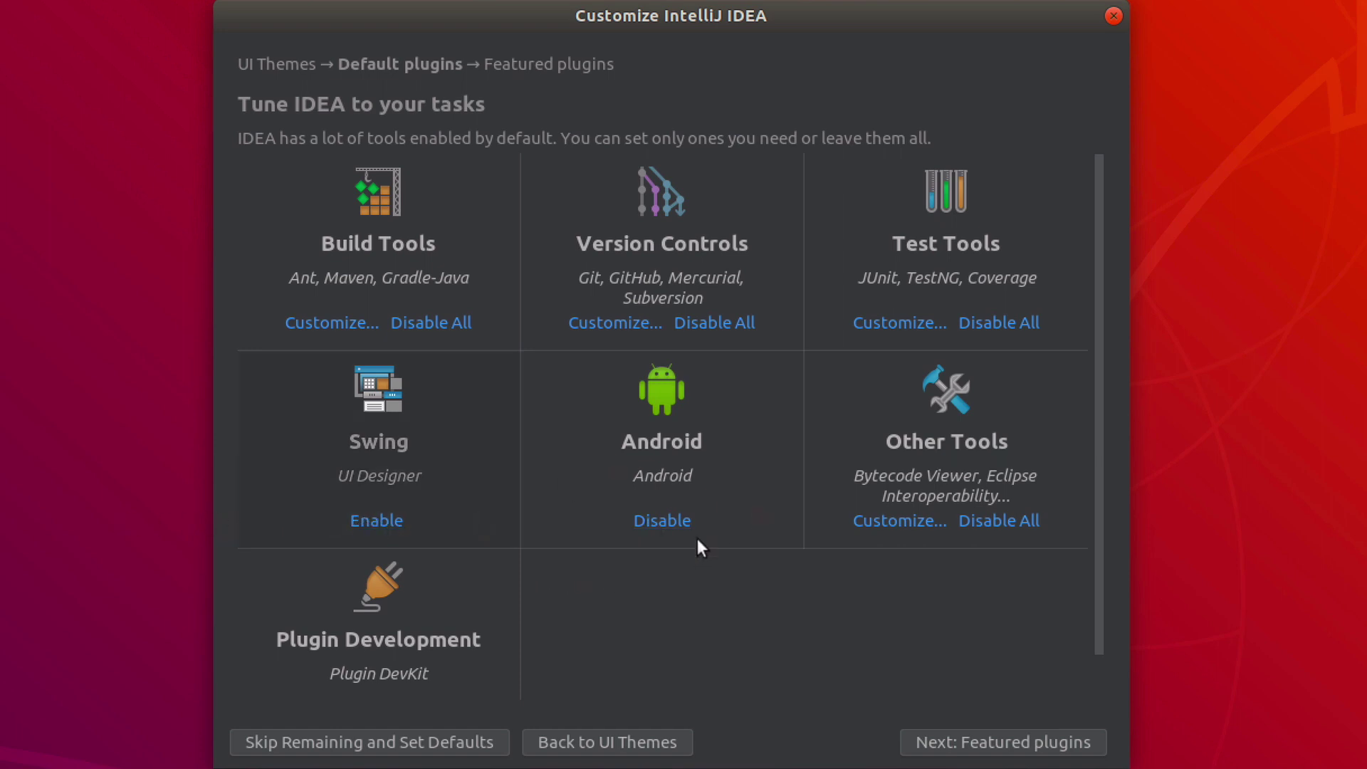
left_click(648, 524)
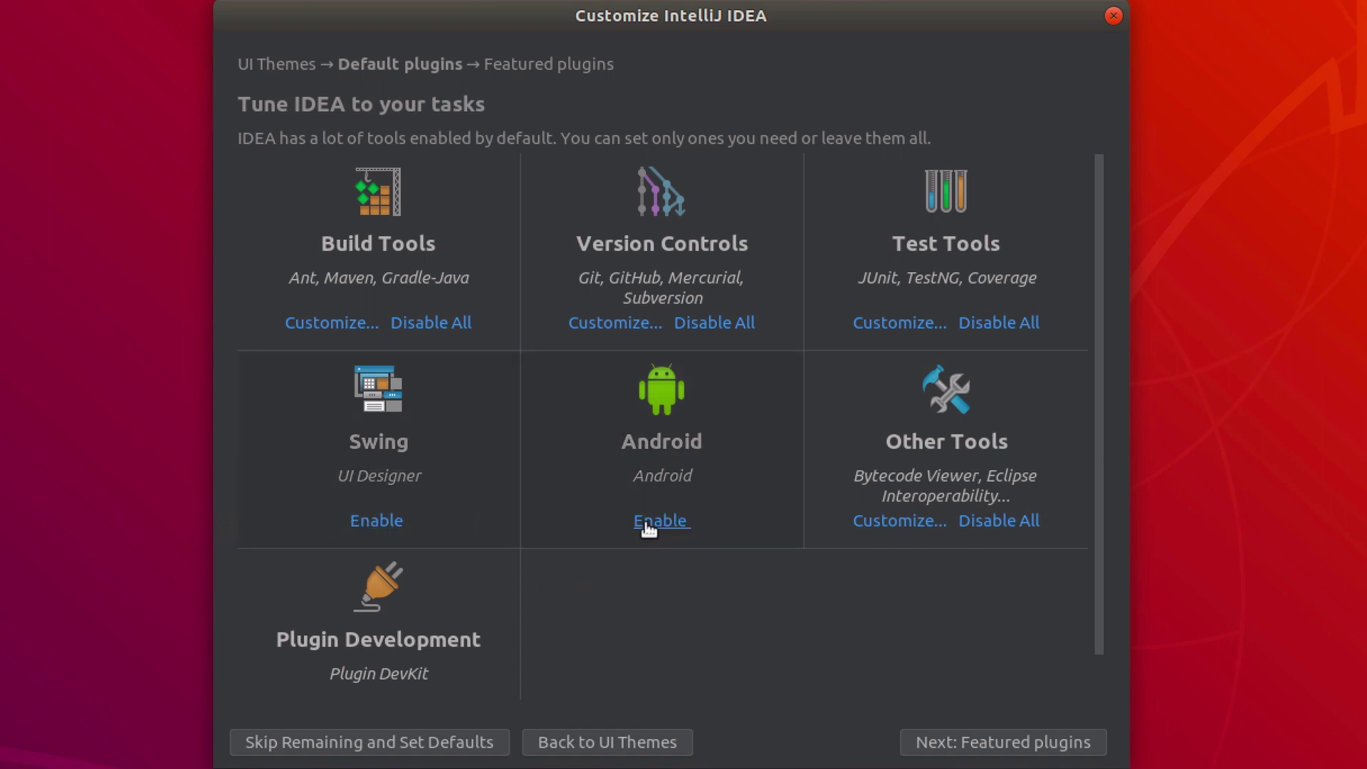
left_click(894, 522)
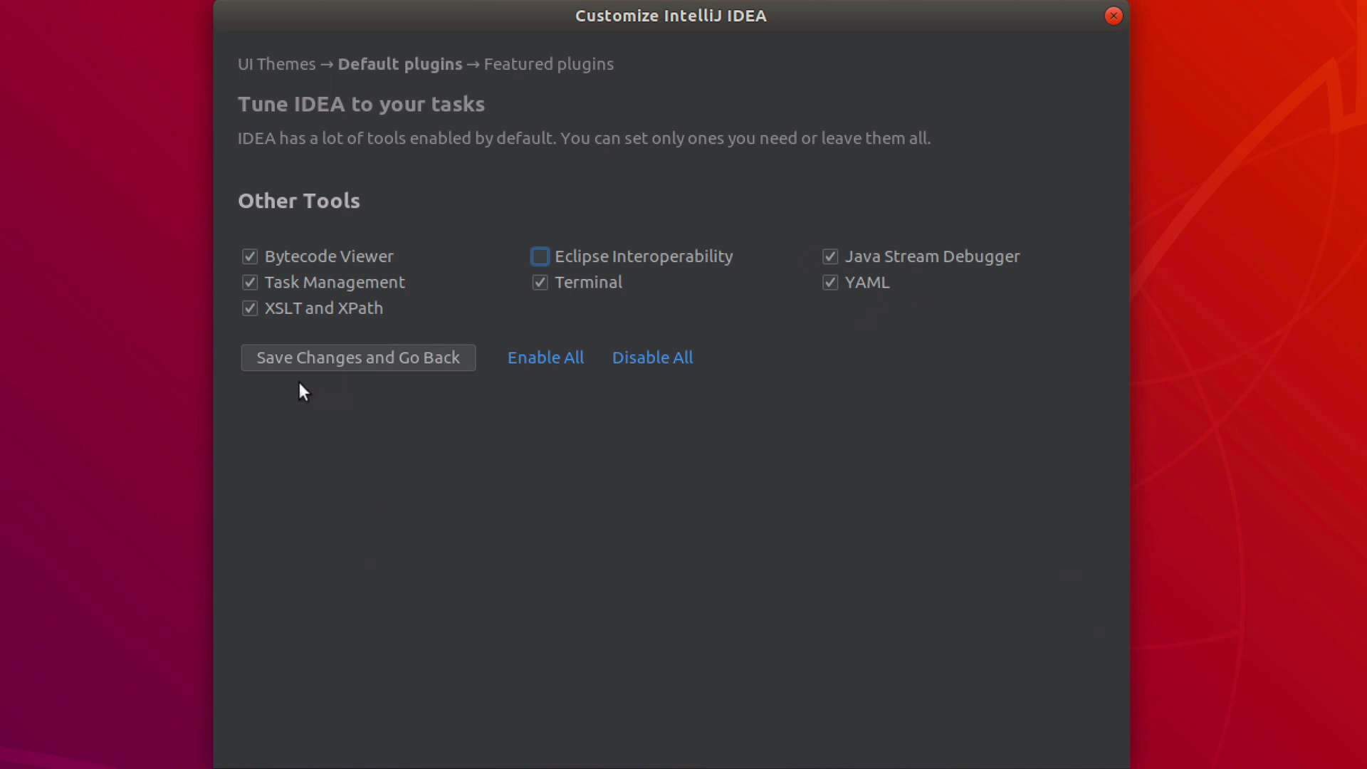
left_click(279, 360)
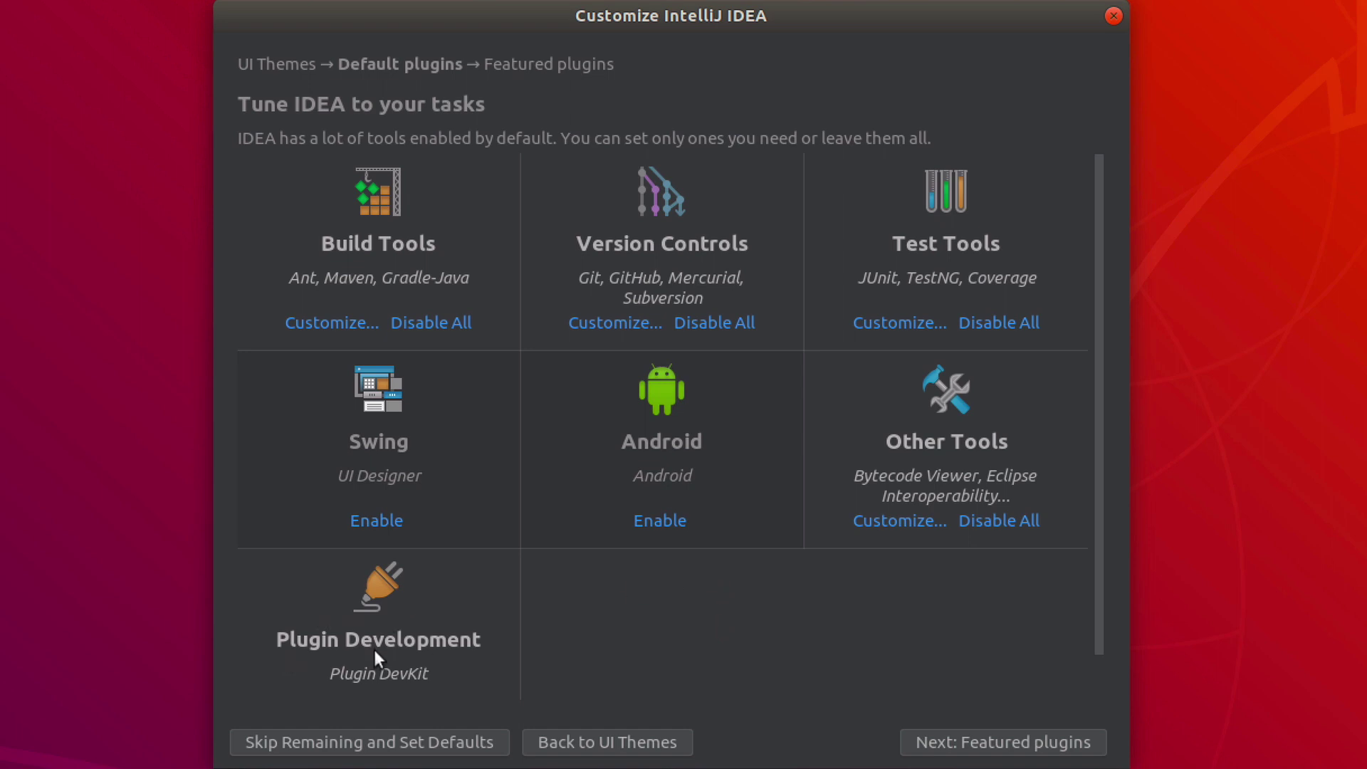
scroll(292, 602, "down", 3)
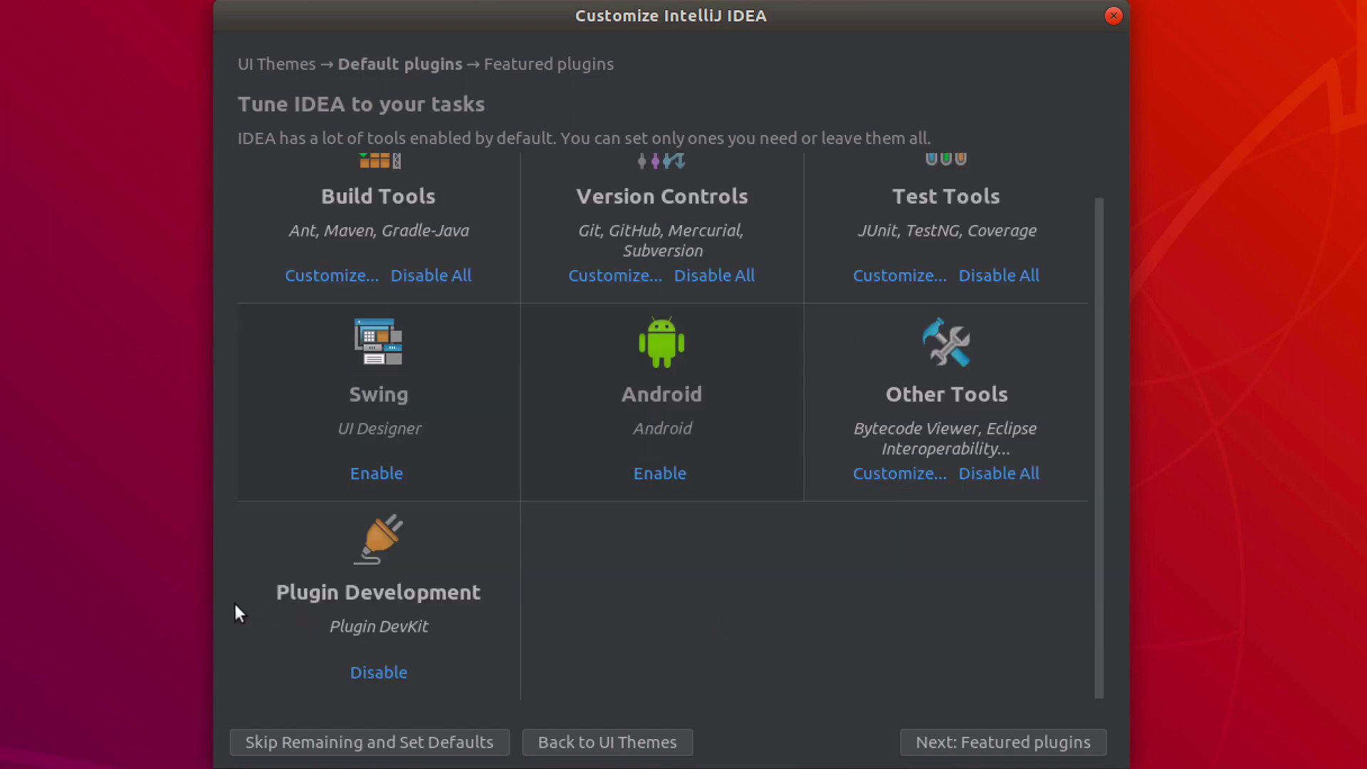
left_click(378, 672)
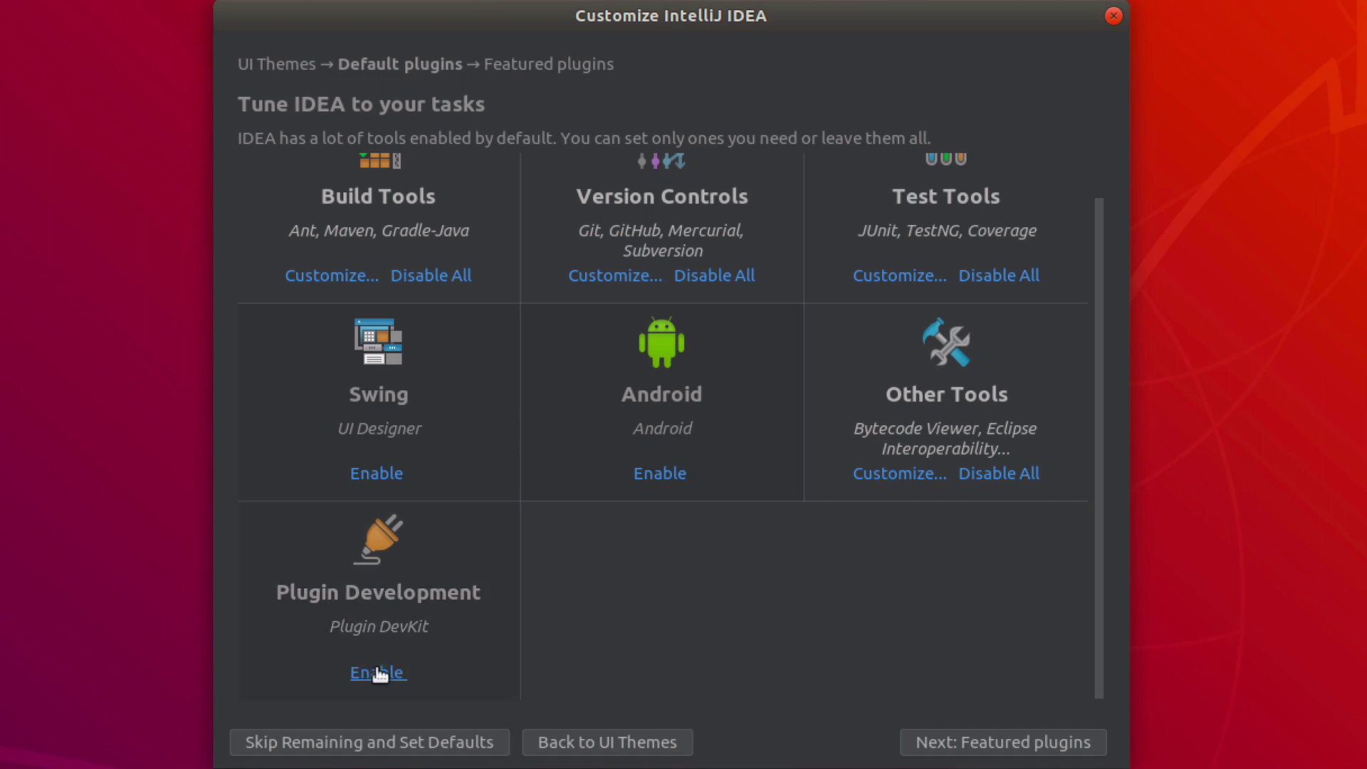
left_click(1003, 745)
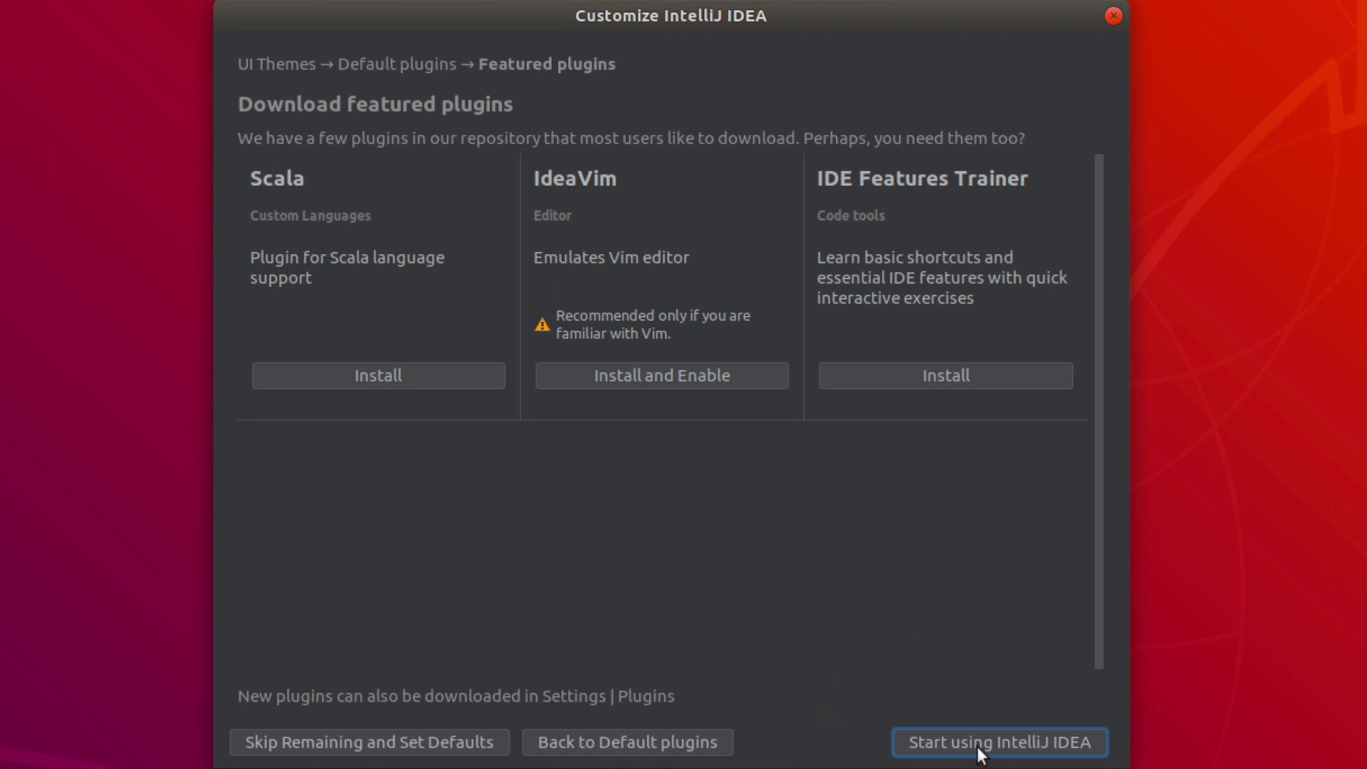
Finish setup without featured plugins and start a new project from the welcome screen
left_click(1024, 756)
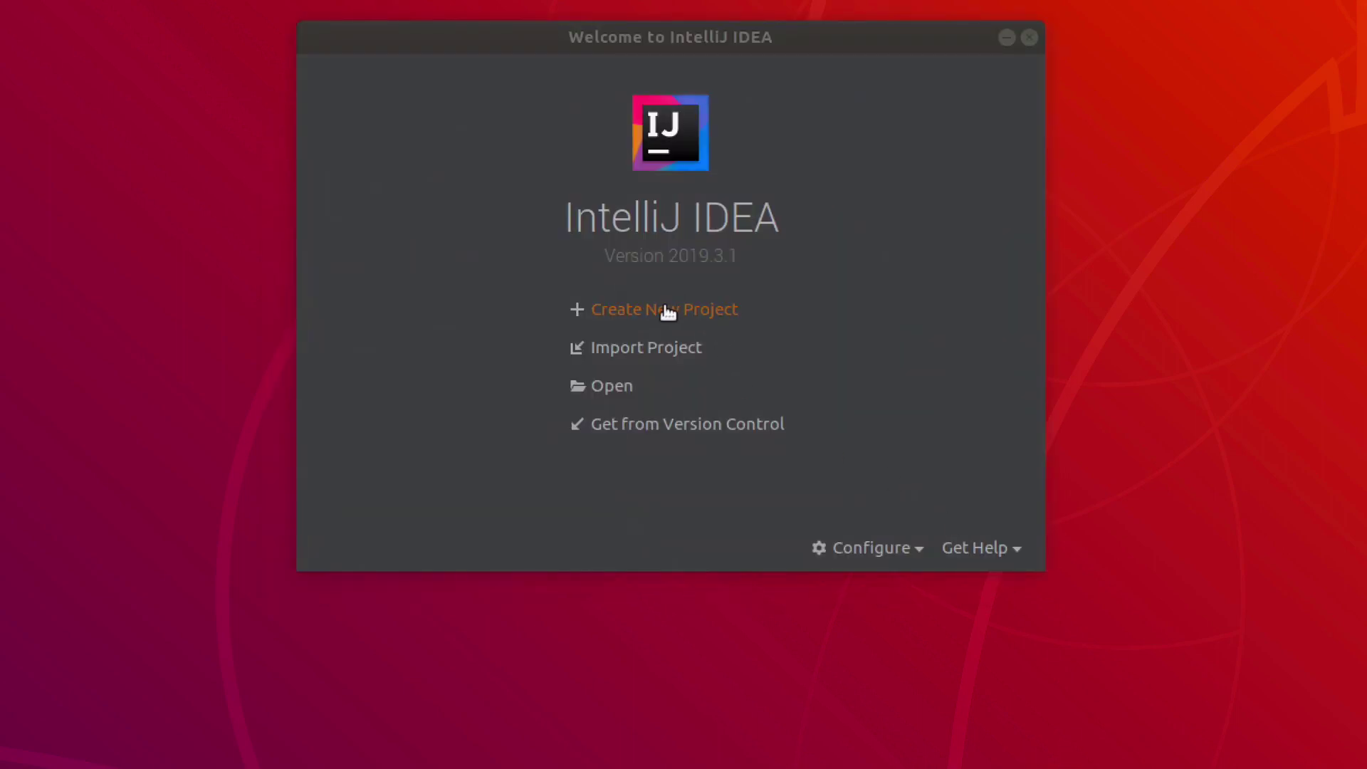
left_click(666, 314)
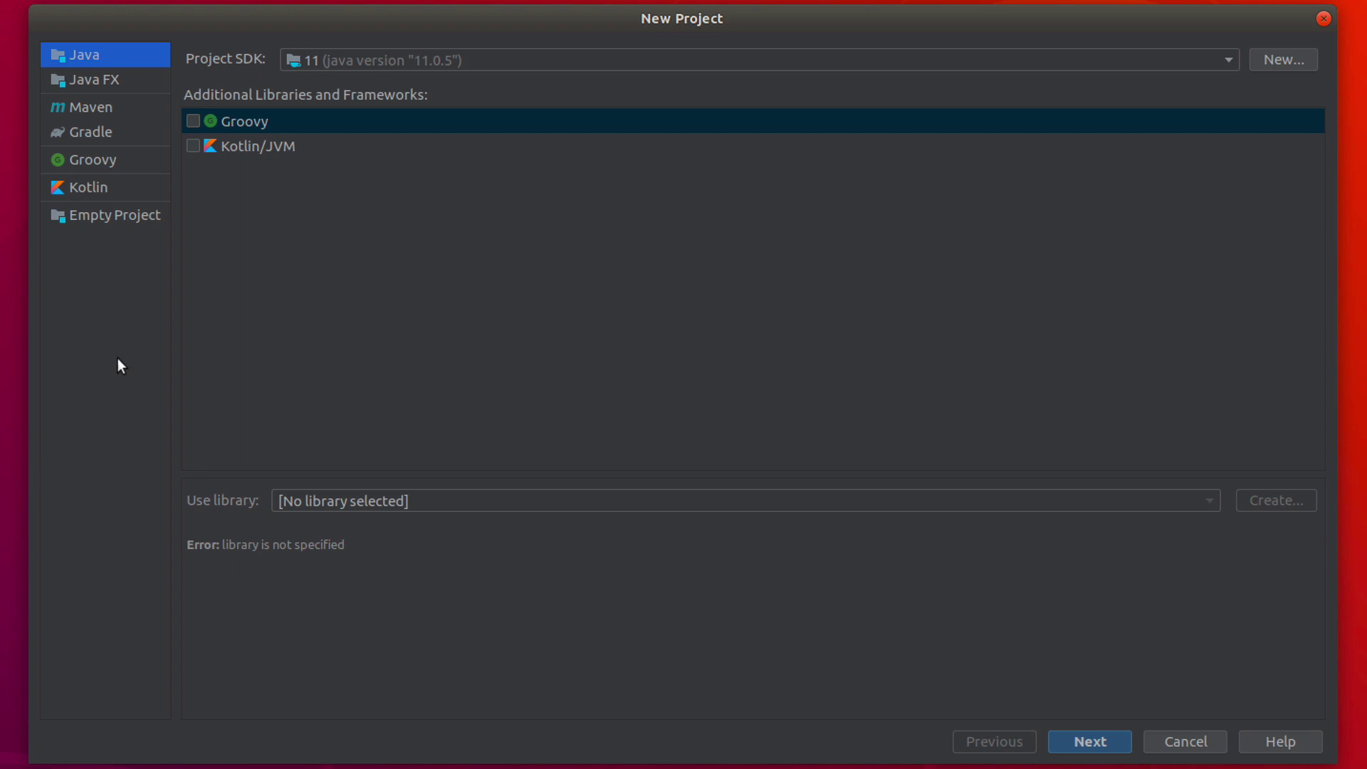
Create the Java SDK 11 project 'testProject' without a template and close the Tip of the Day
left_click(1112, 742)
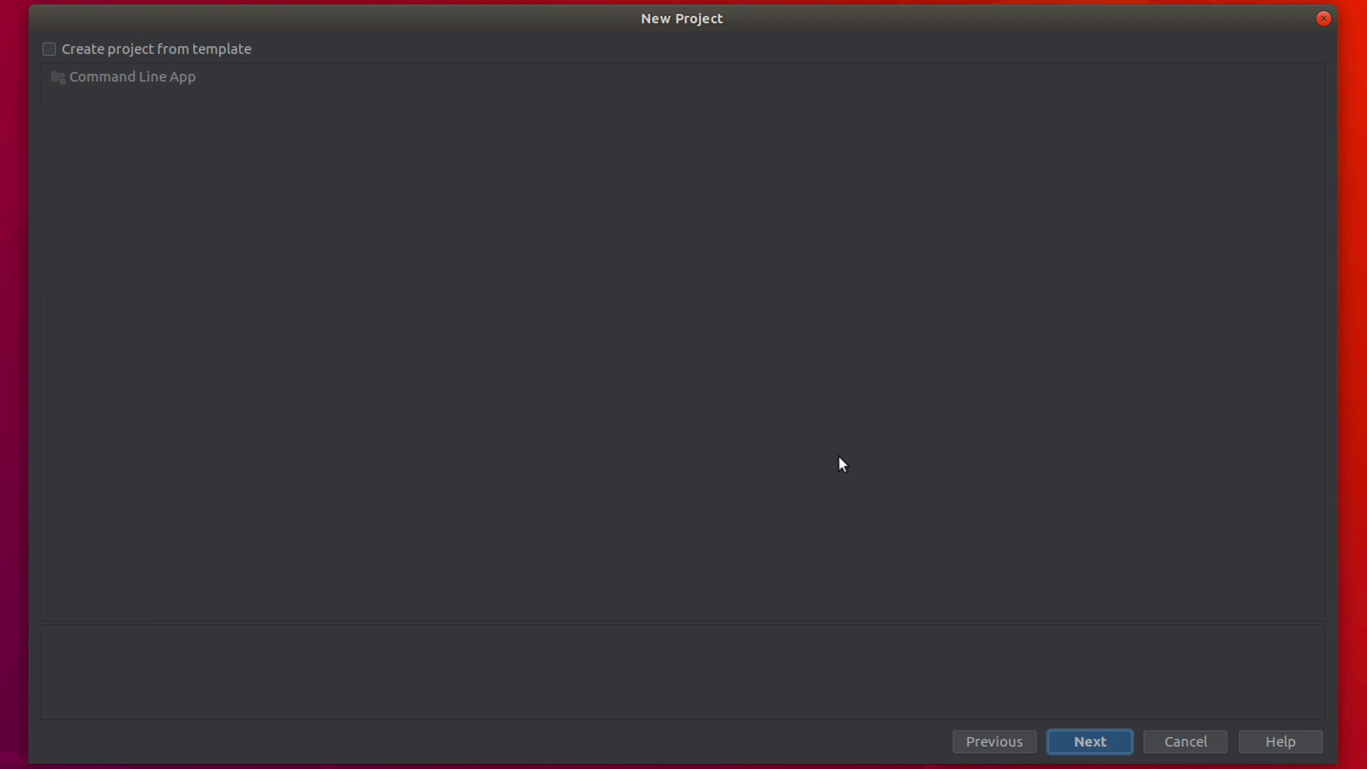
left_click(1091, 744)
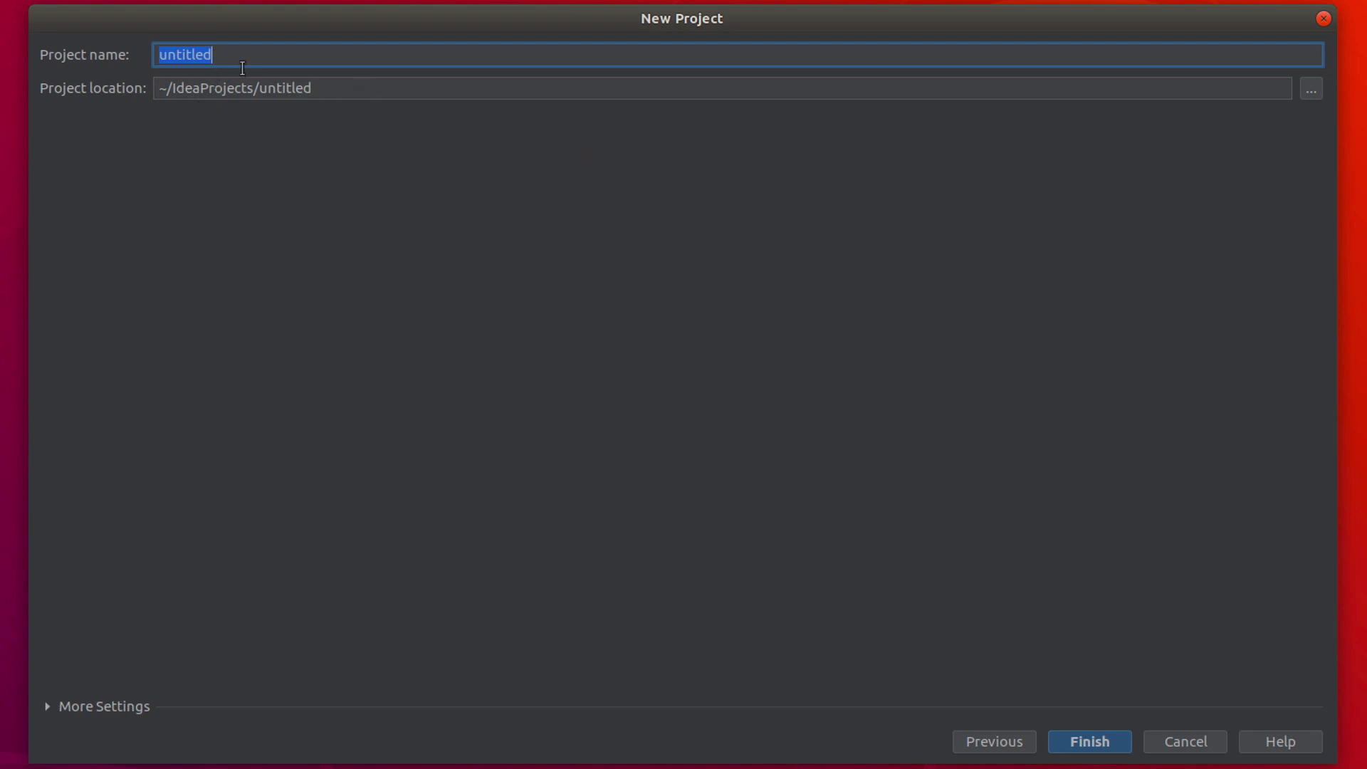
type("testProj")
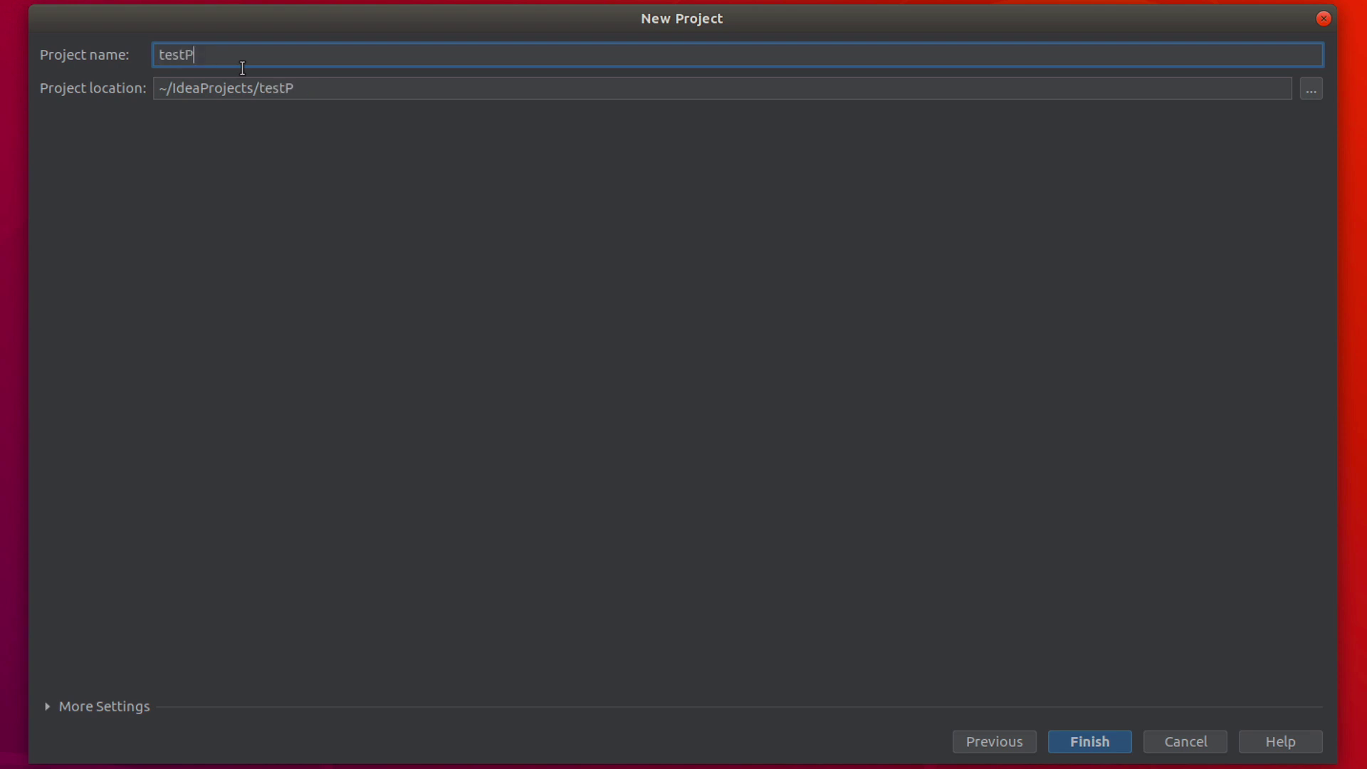
type("ect")
left_click(1087, 746)
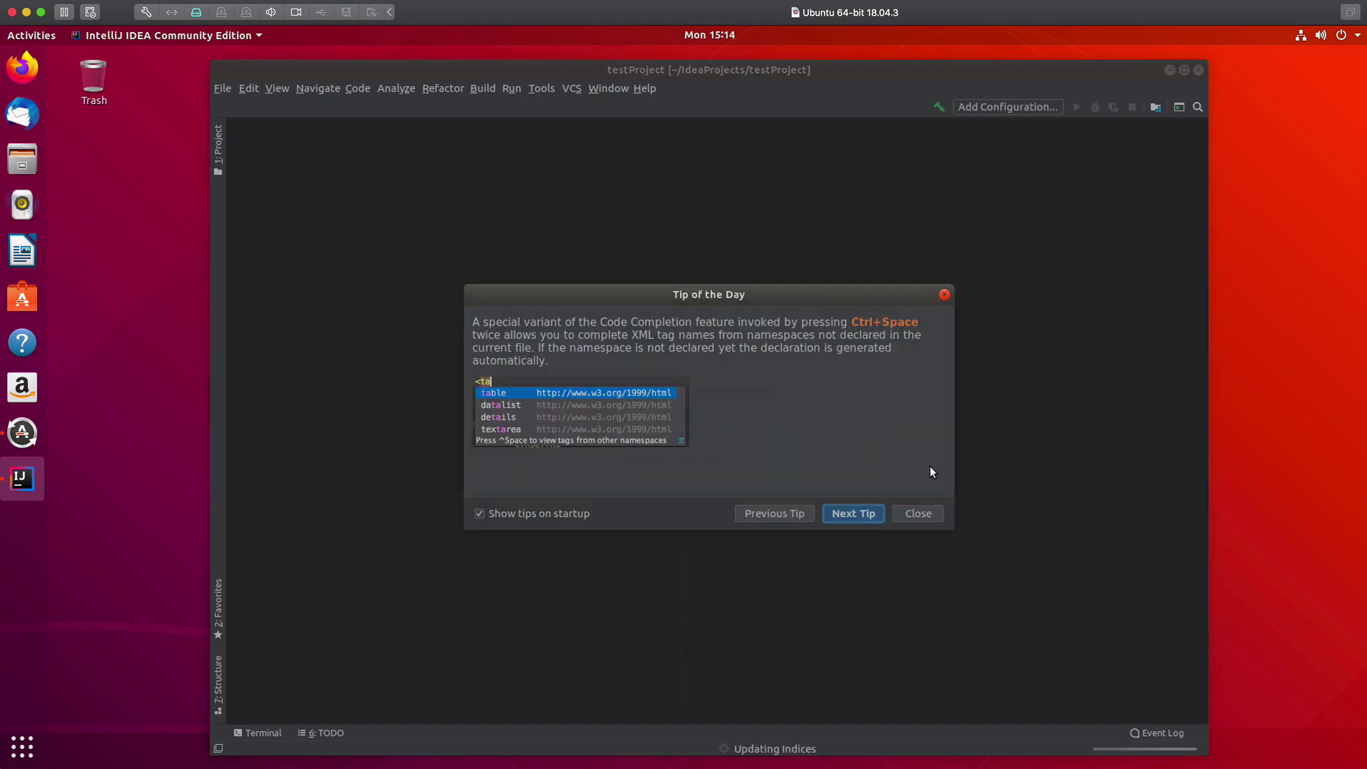
left_click(944, 294)
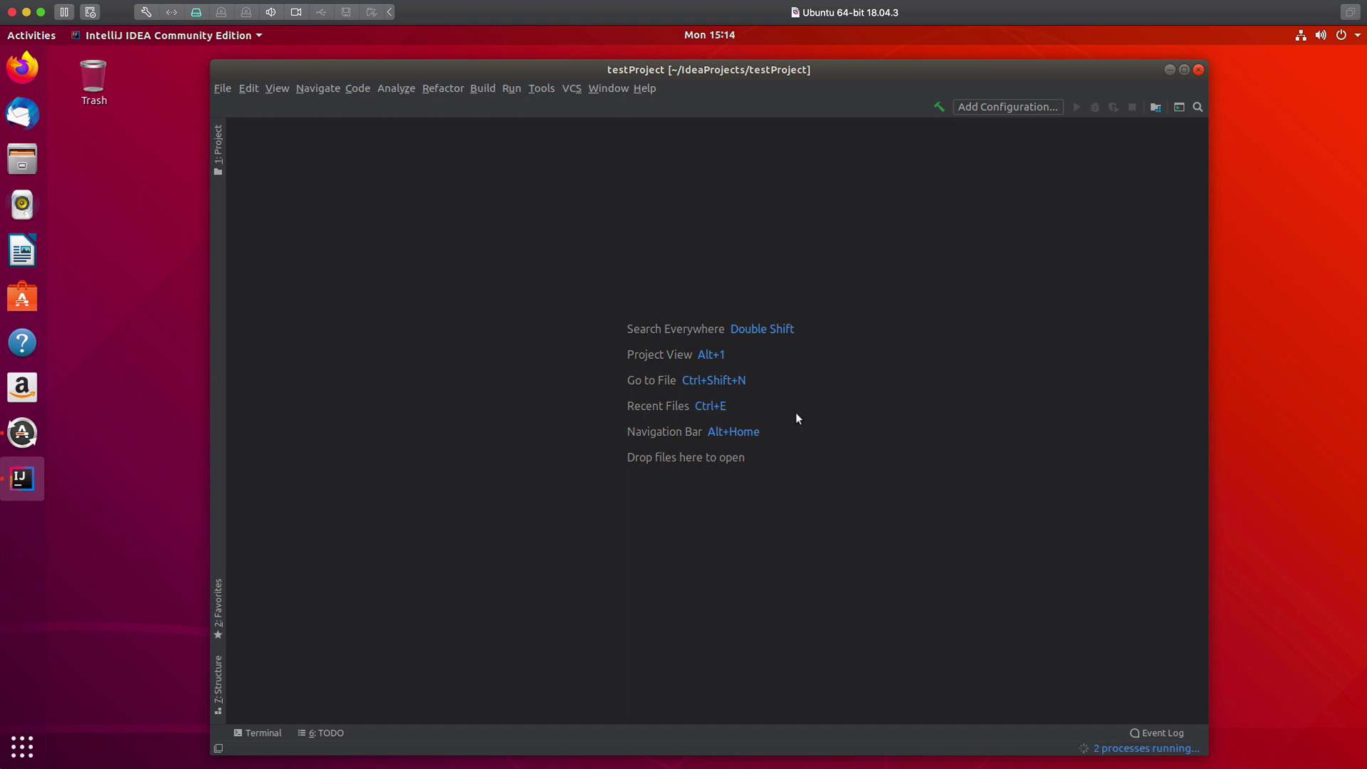